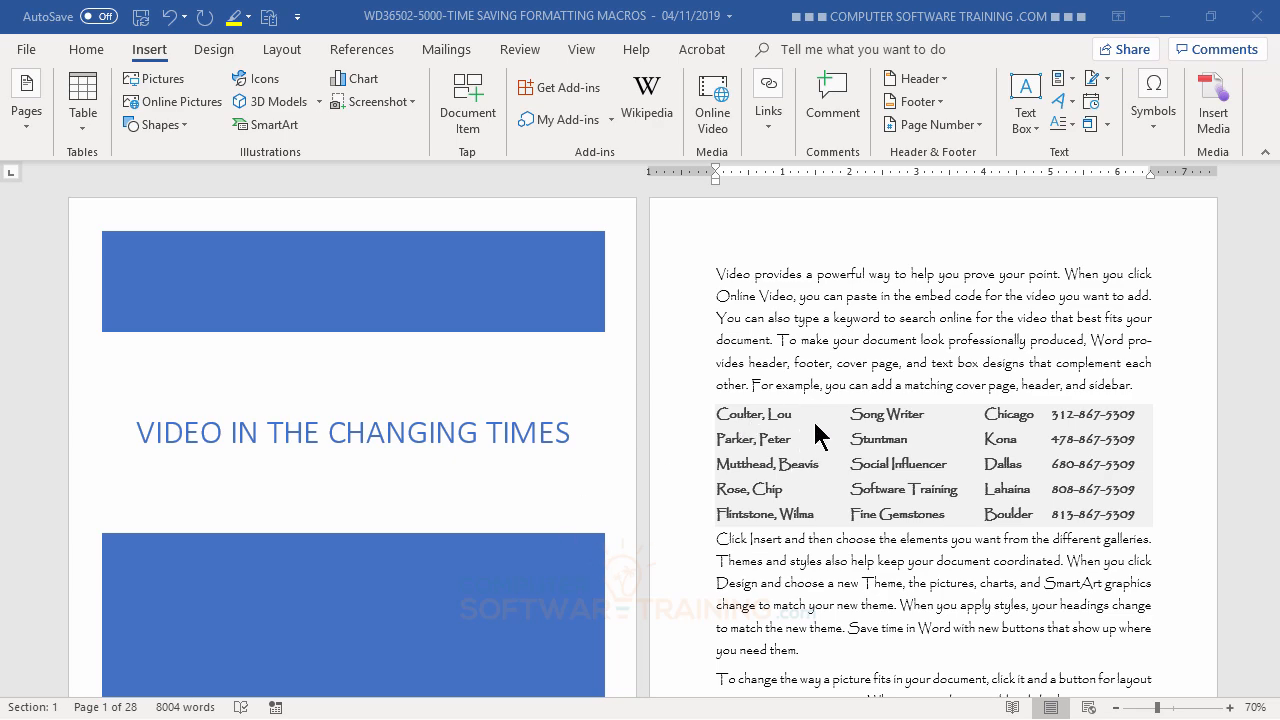
# Examine the table of names on page 2 and the matching bold name headings on the following pages.
pyautogui.scroll(-5, 772, 450)
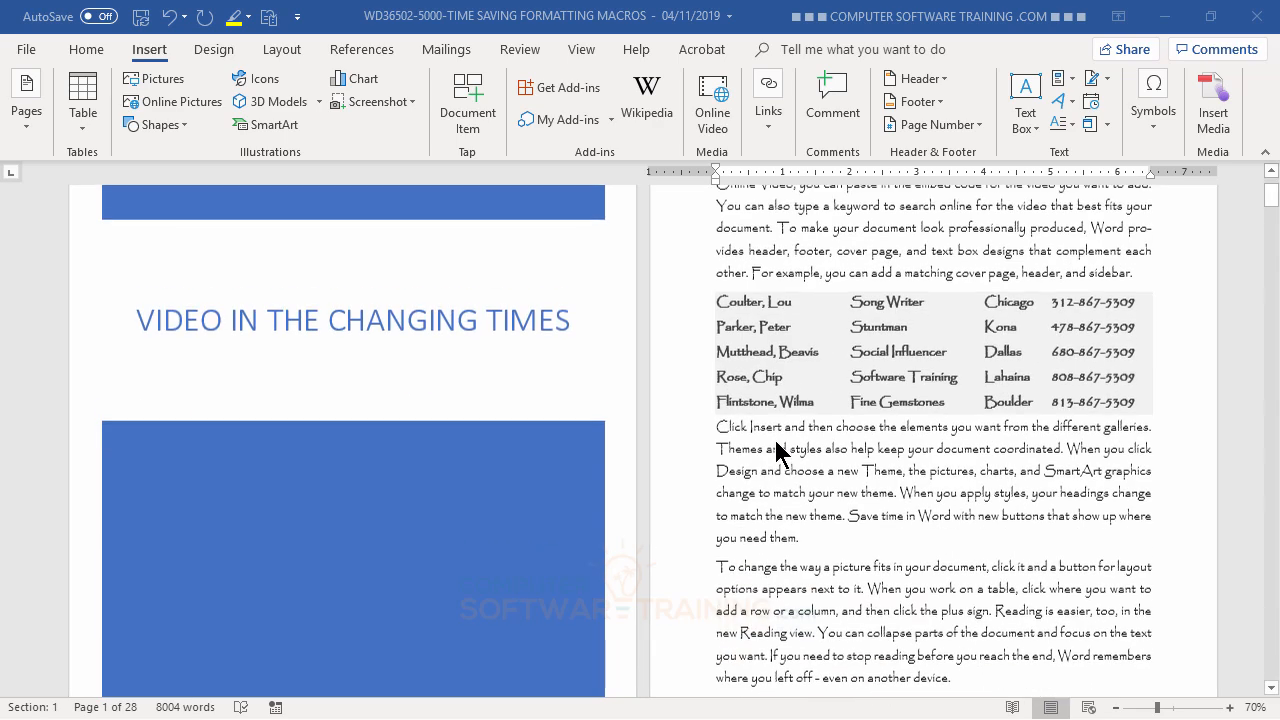
pyautogui.scroll(-4, 772, 450)
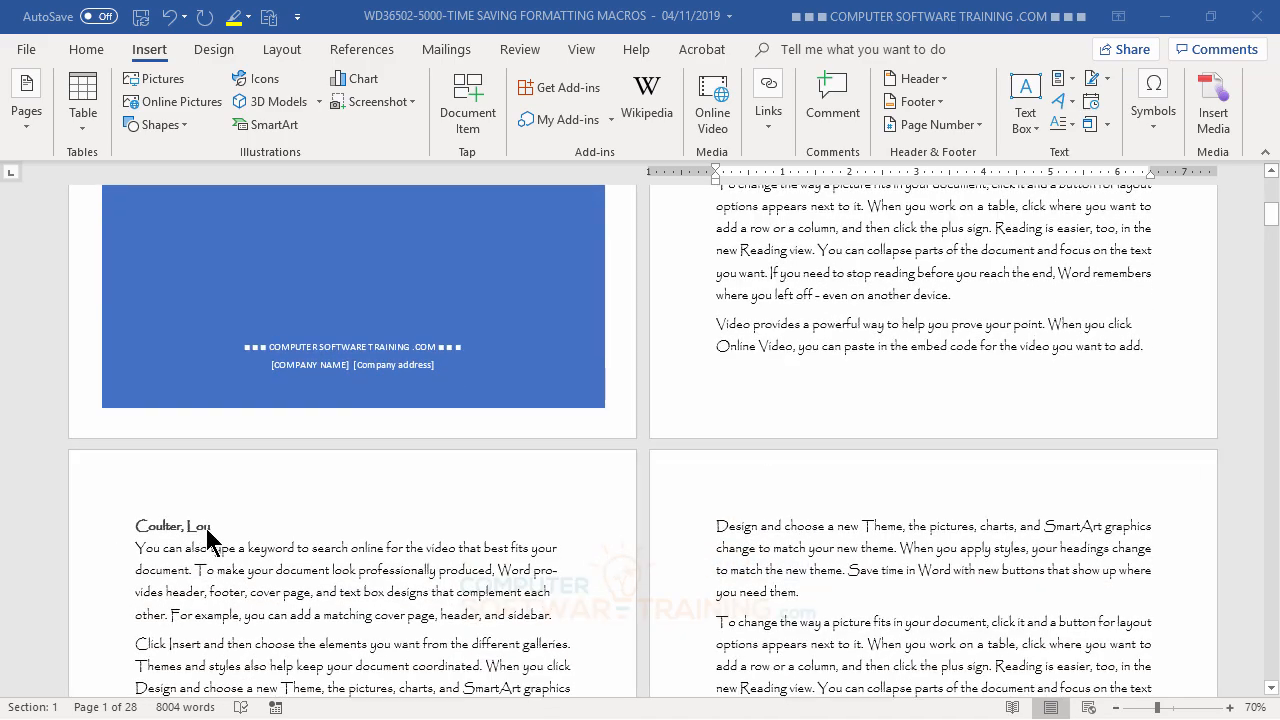
pyautogui.scroll(6, 893, 432)
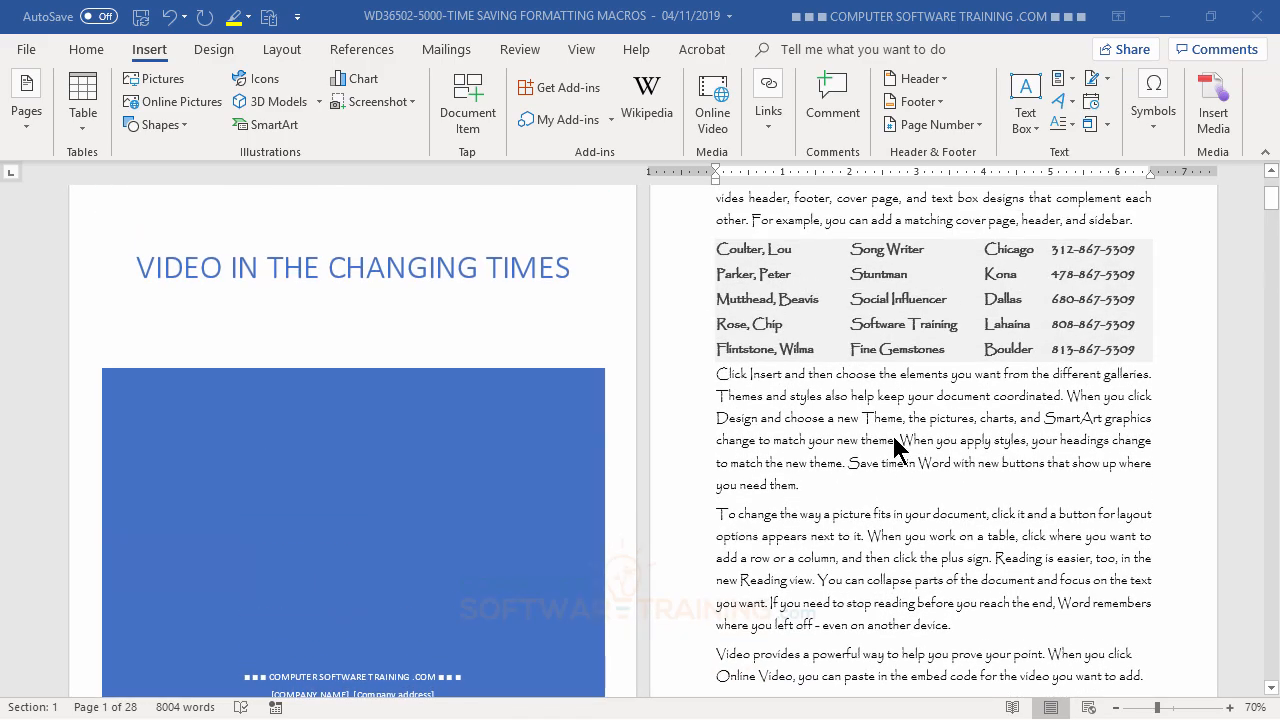
pyautogui.scroll(-13, 854, 444)
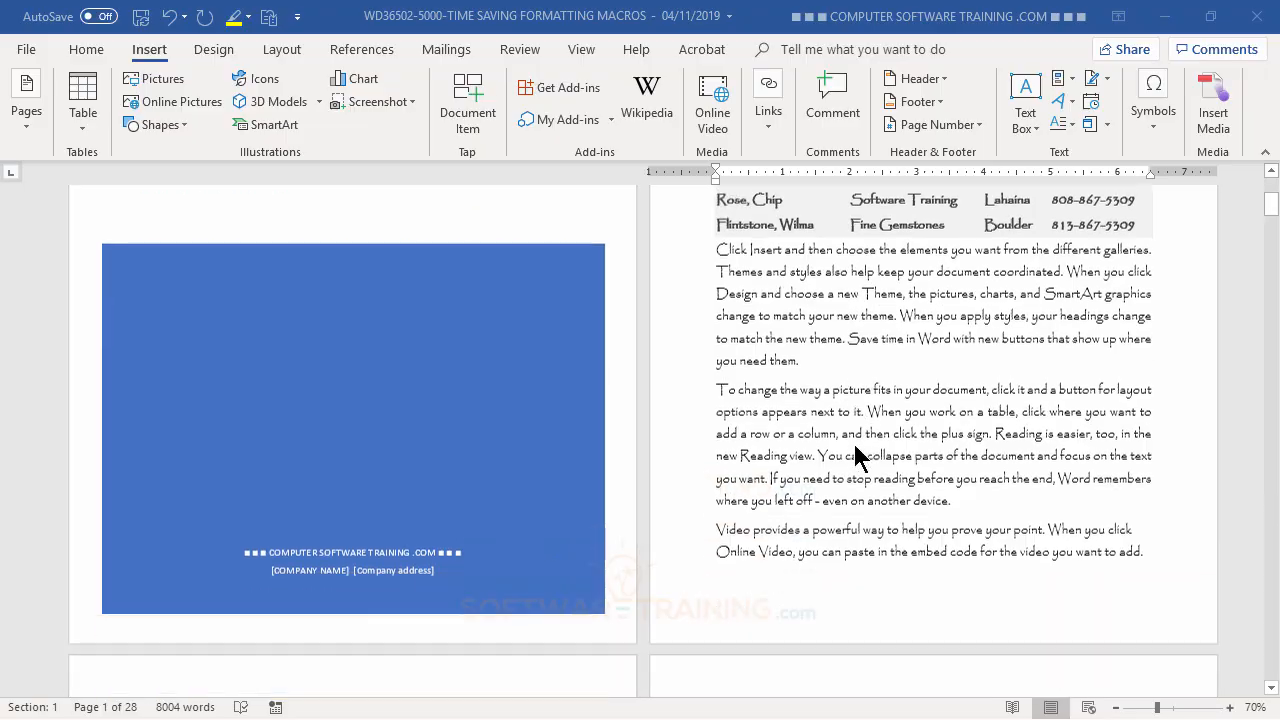
pyautogui.scroll(-15, 850, 450)
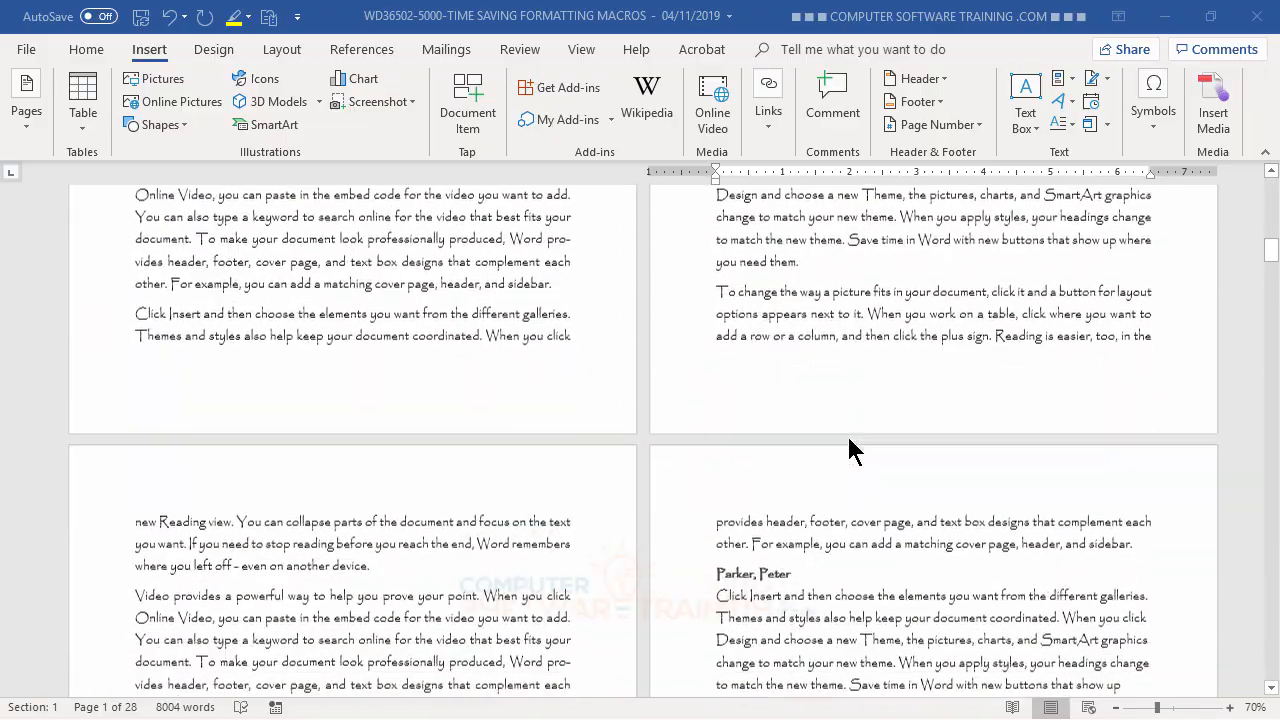
pyautogui.scroll(-15, 845, 447)
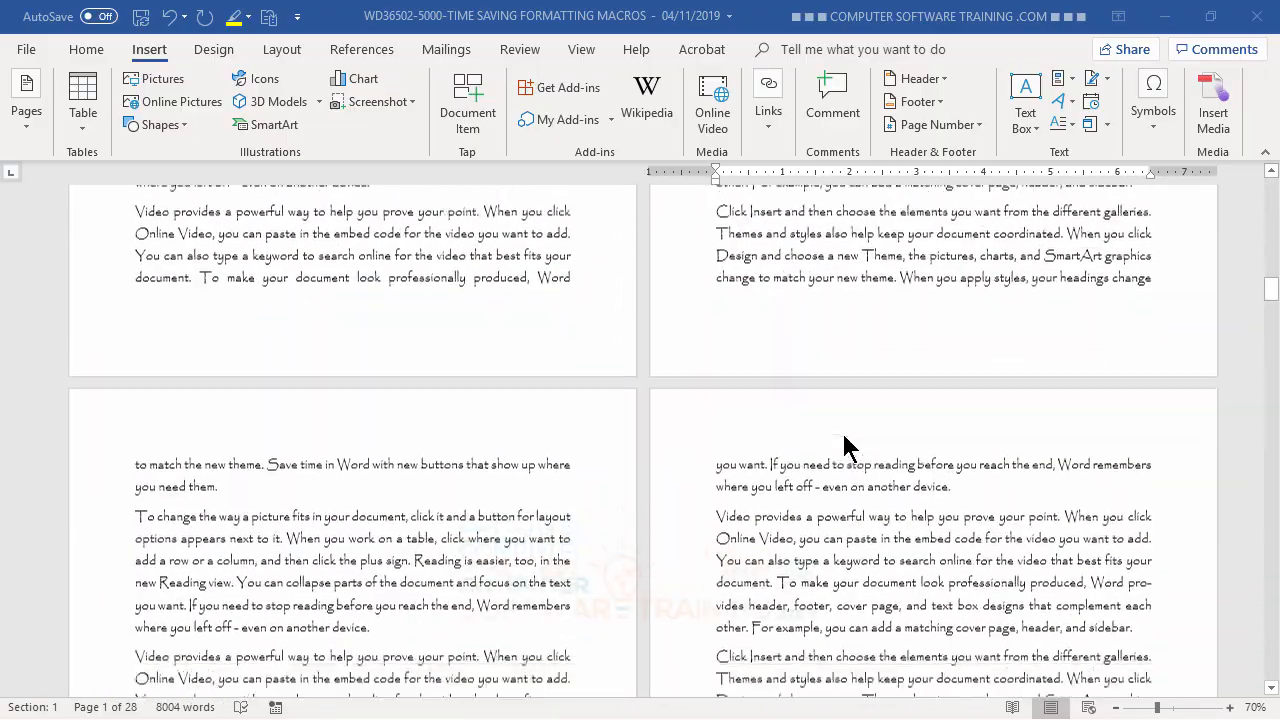
pyautogui.scroll(-4, 845, 447)
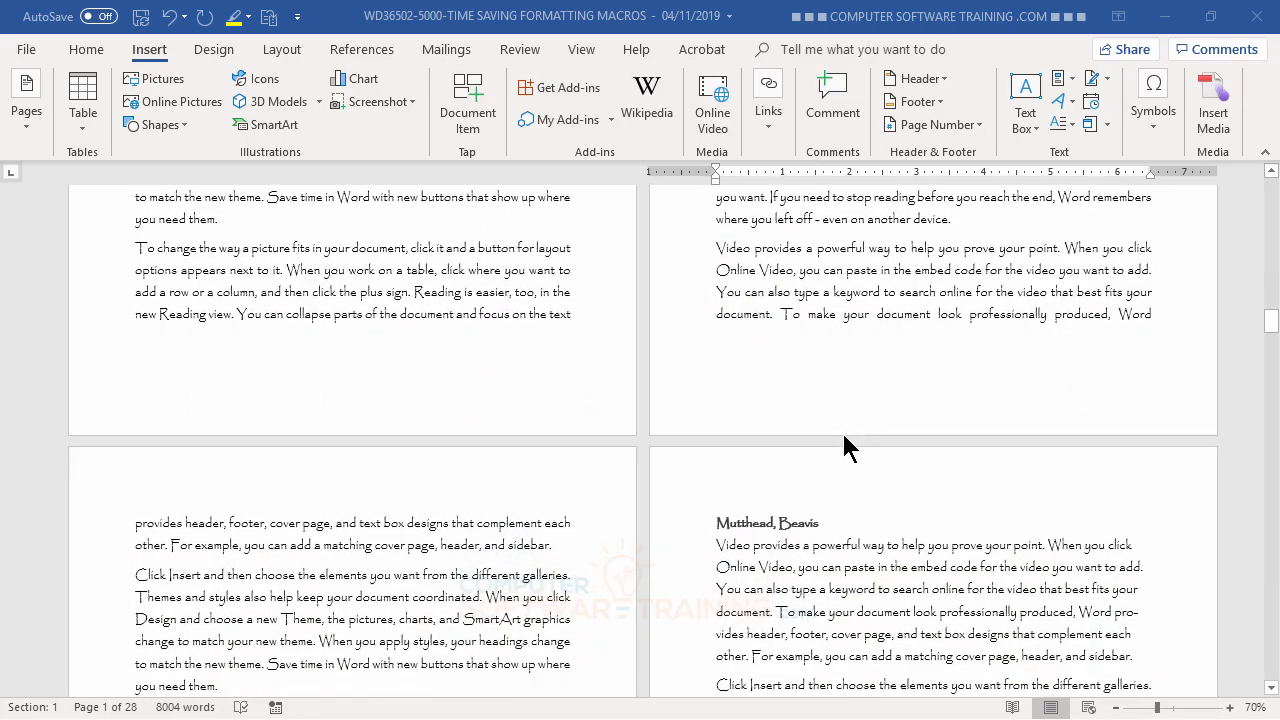
pyautogui.scroll(-2, 840, 445)
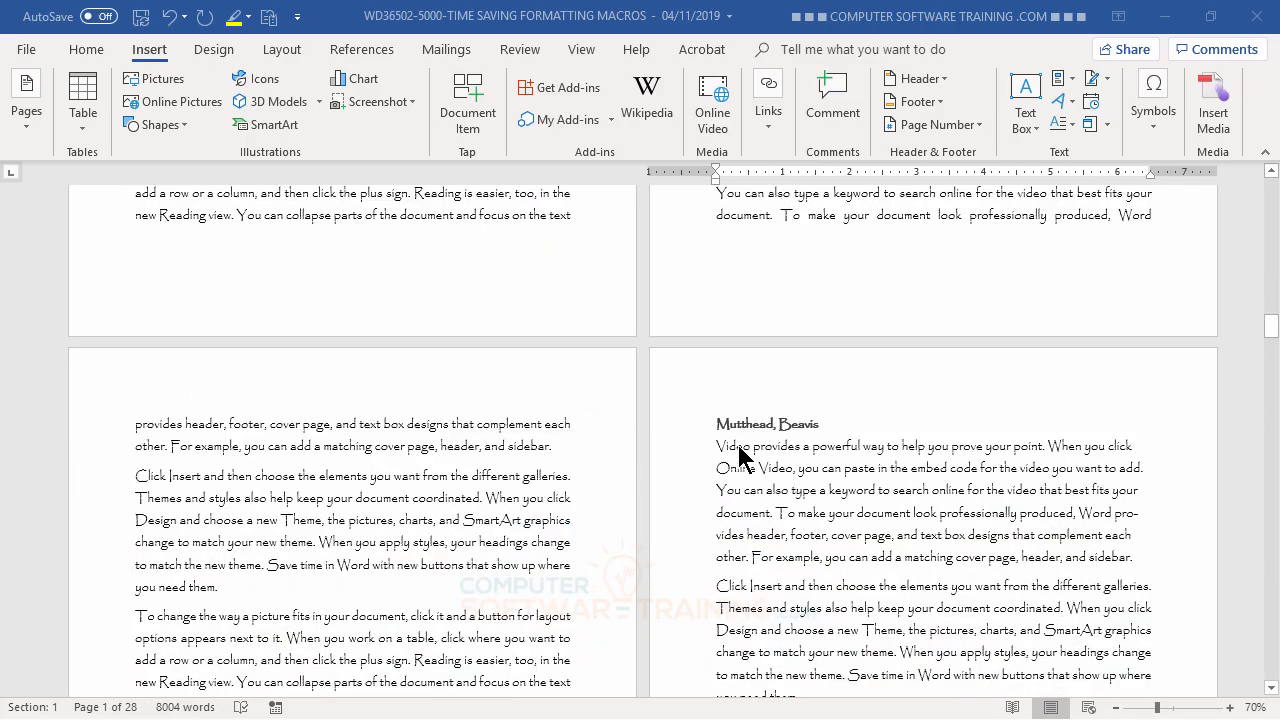
pyautogui.scroll(10, 842, 442)
pyautogui.scroll(8, 841, 436)
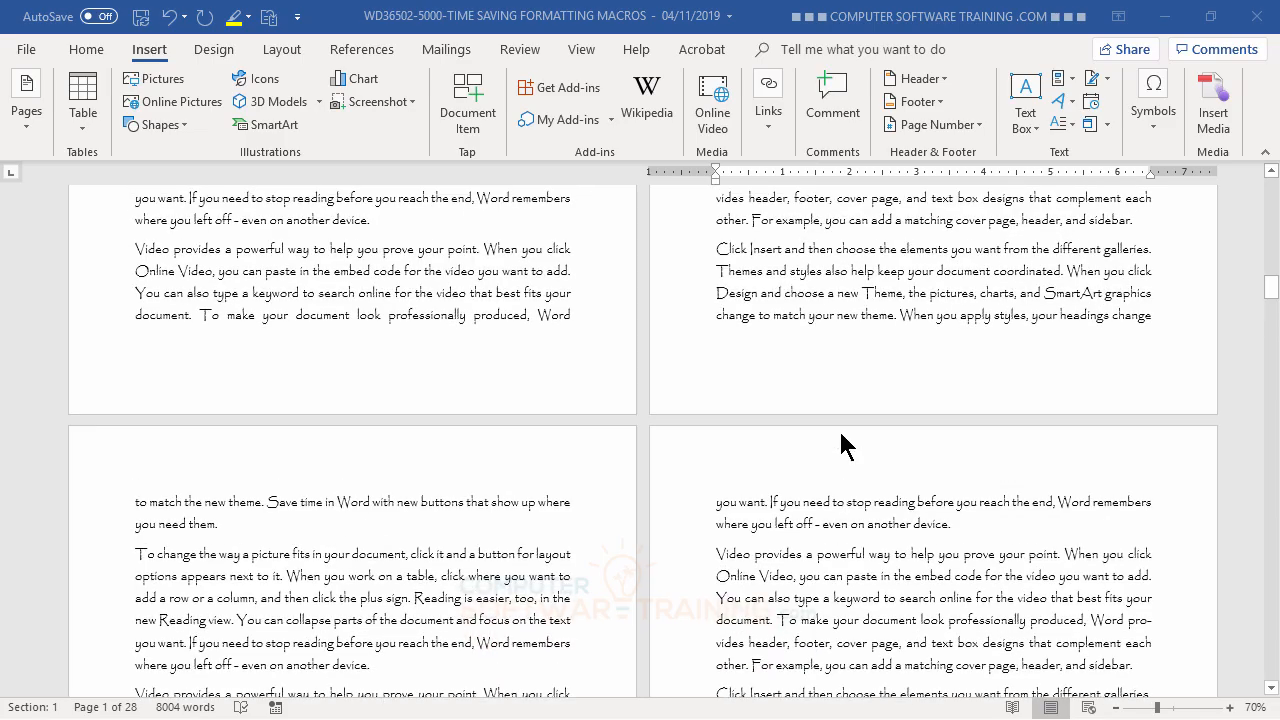
pyautogui.scroll(6, 841, 447)
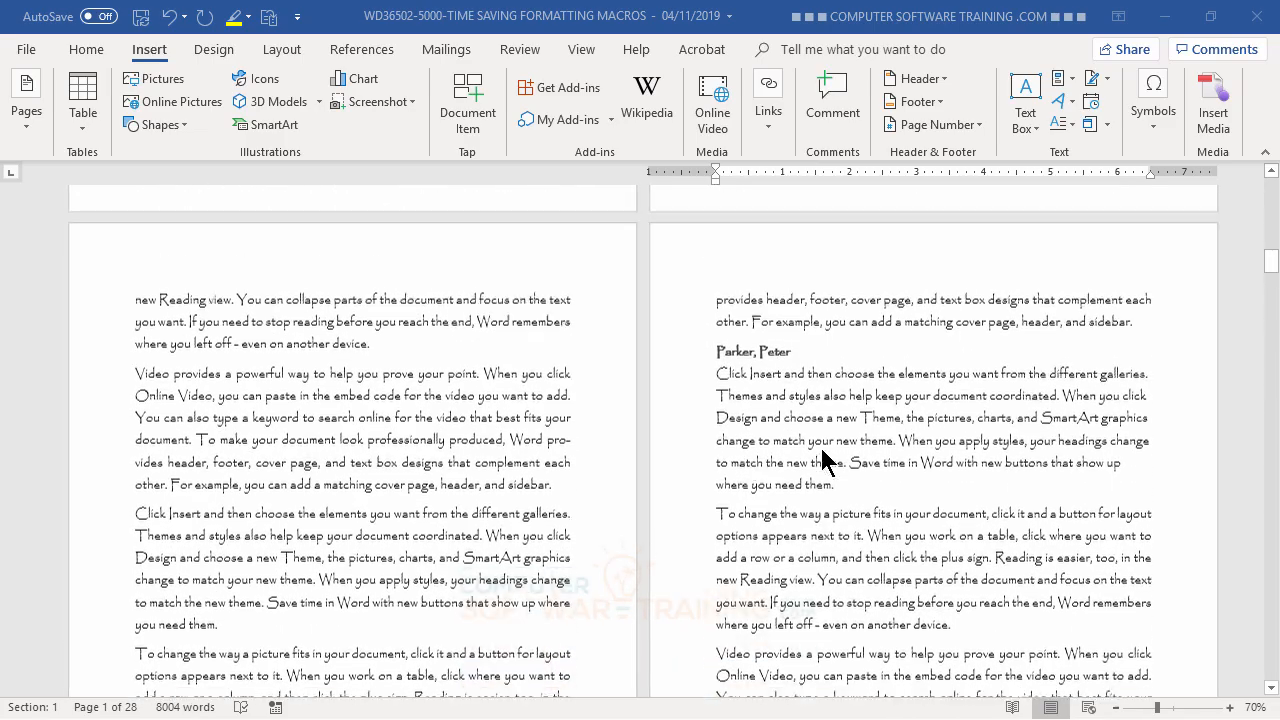
pyautogui.scroll(8, 848, 452)
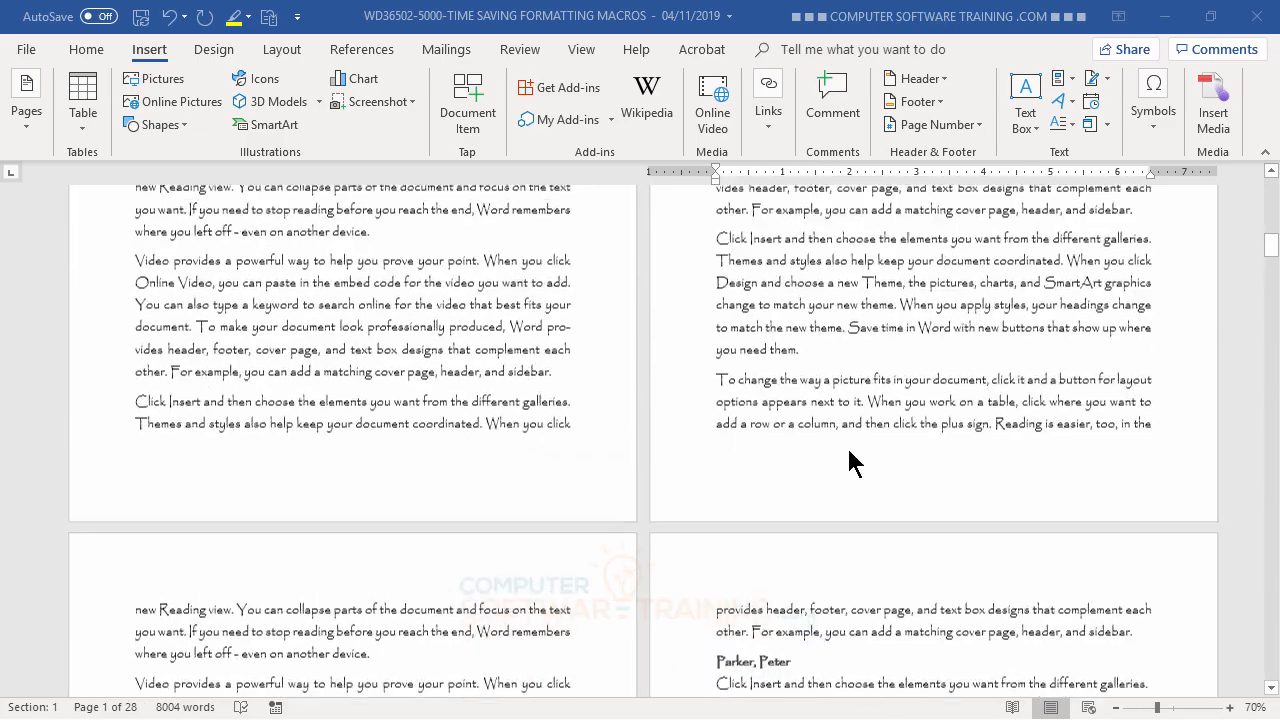
pyautogui.scroll(8, 848, 449)
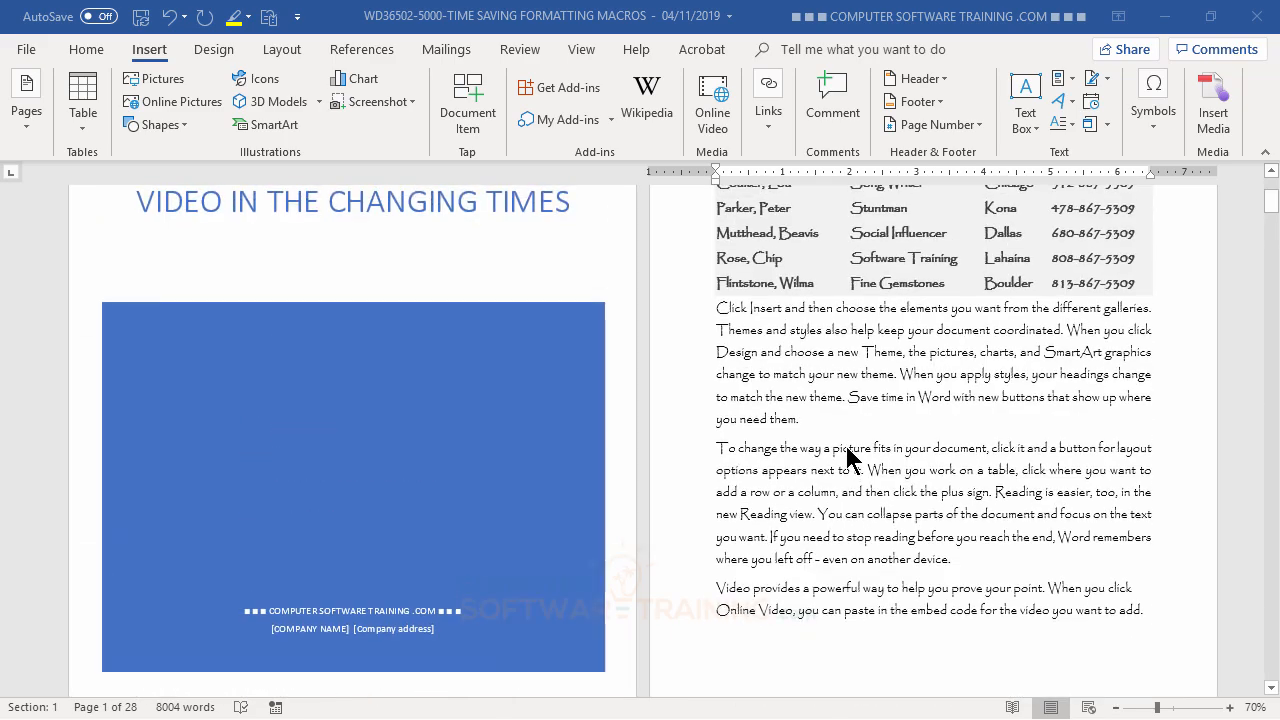
pyautogui.scroll(1, 893, 527)
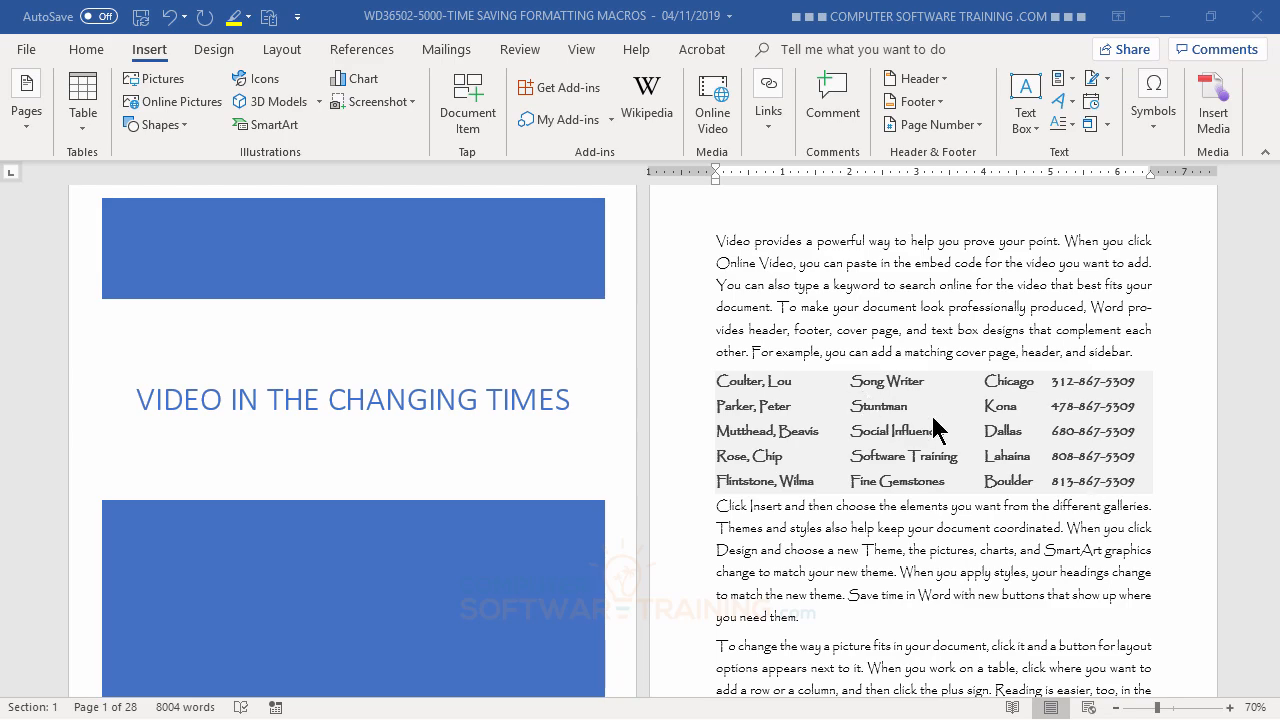
# Add a bookmark at the start of the bold name heading on page 3, named with that person's first and last name without a space.
pyautogui.scroll(-2, 932, 425)
pyautogui.scroll(-8, 930, 425)
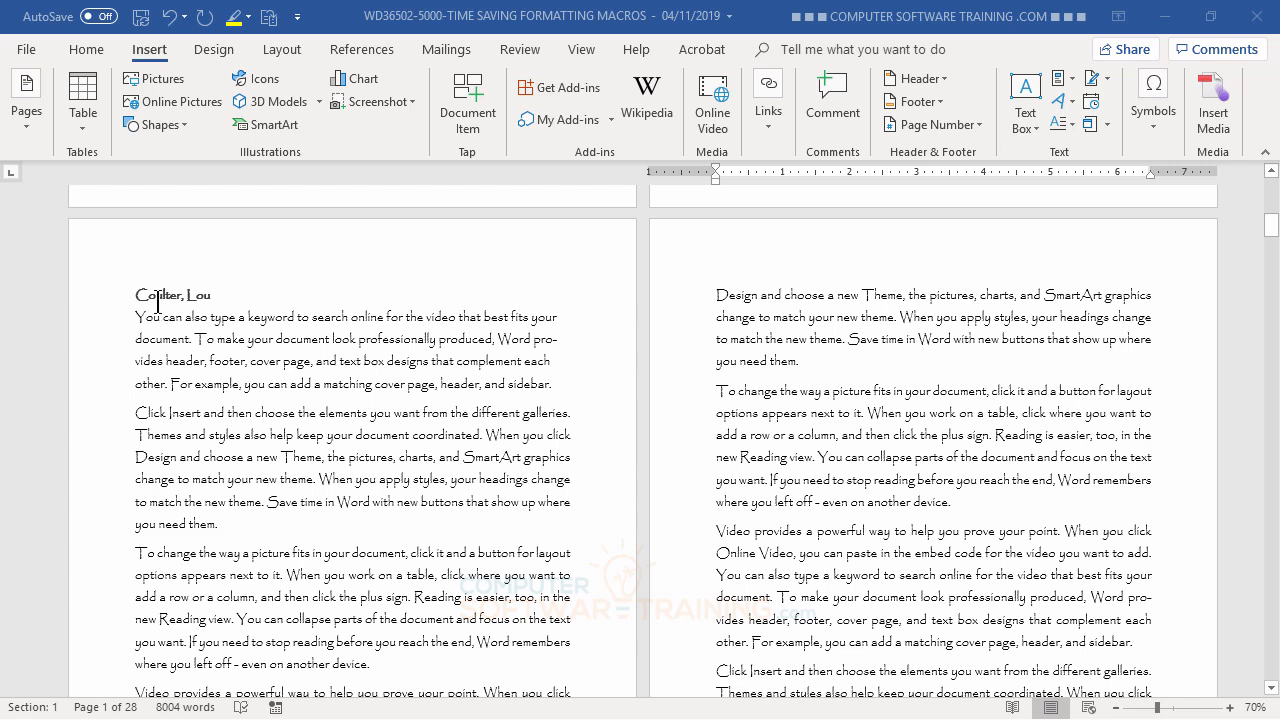
pyautogui.moveTo(136, 293); pyautogui.dragTo(200, 297)
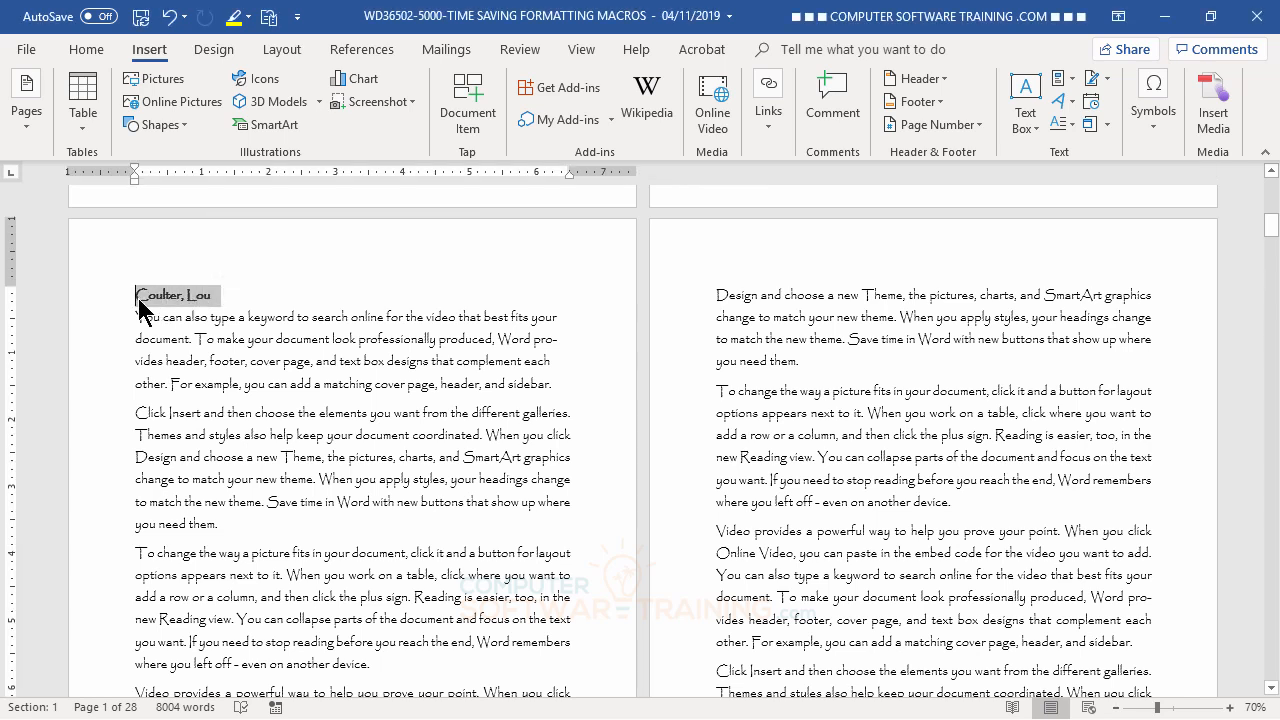
pyautogui.click(137, 295)
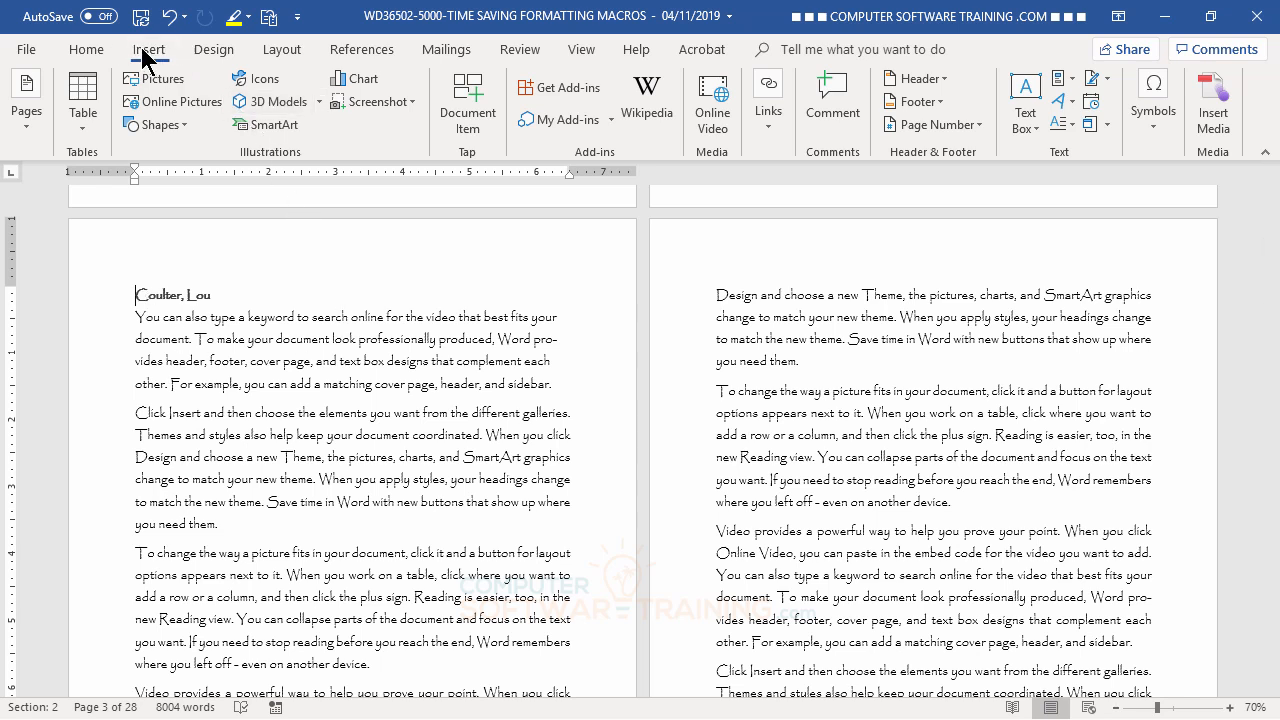
pyautogui.click(772, 130)
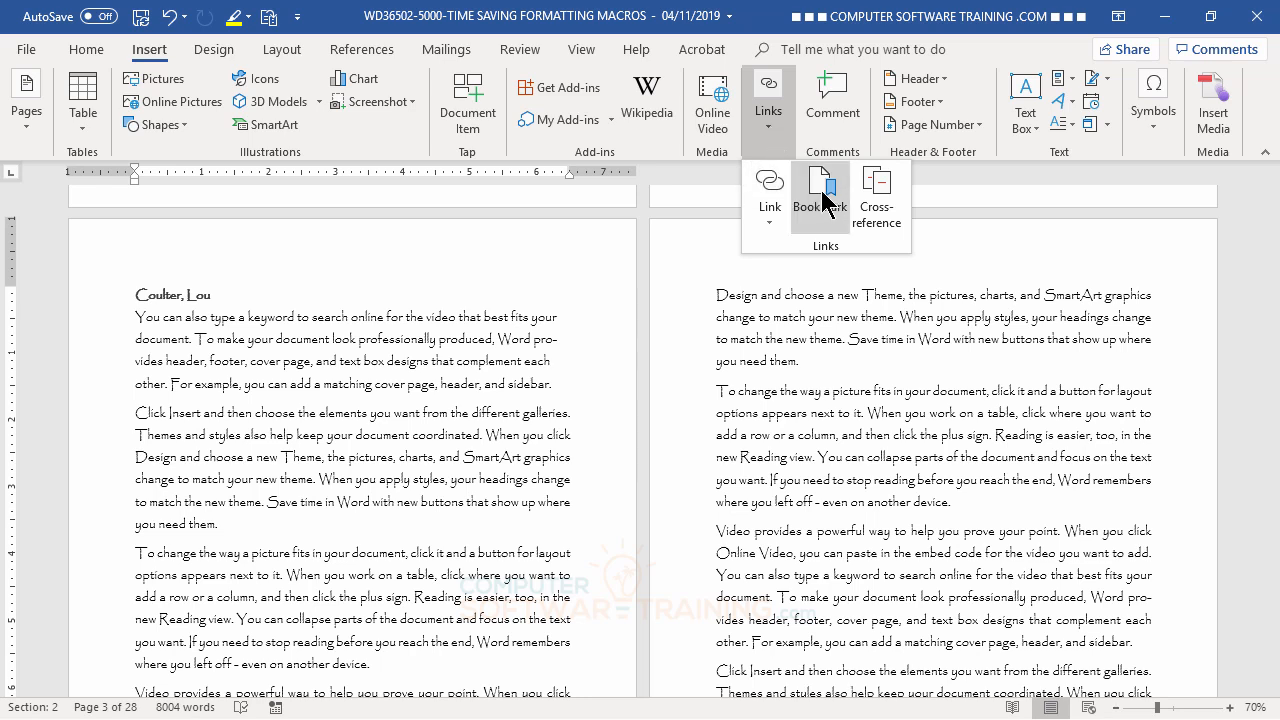
pyautogui.click(820, 192)
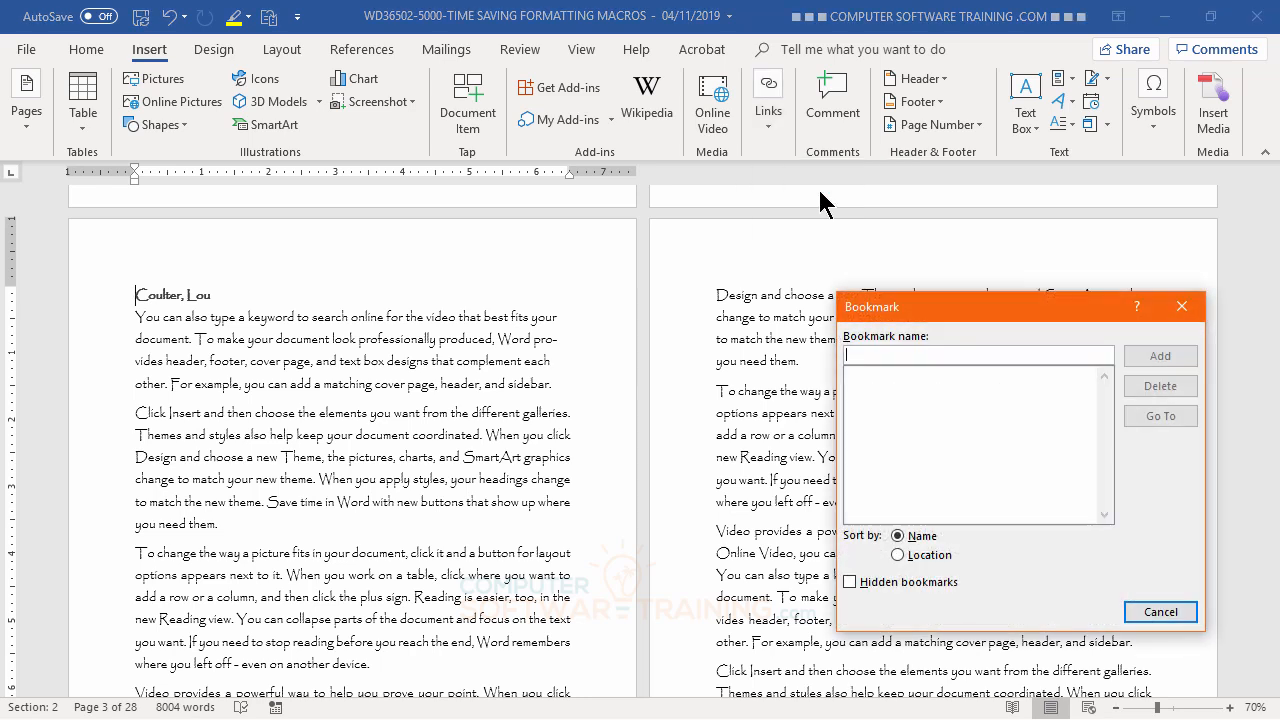
pyautogui.write('Lo')
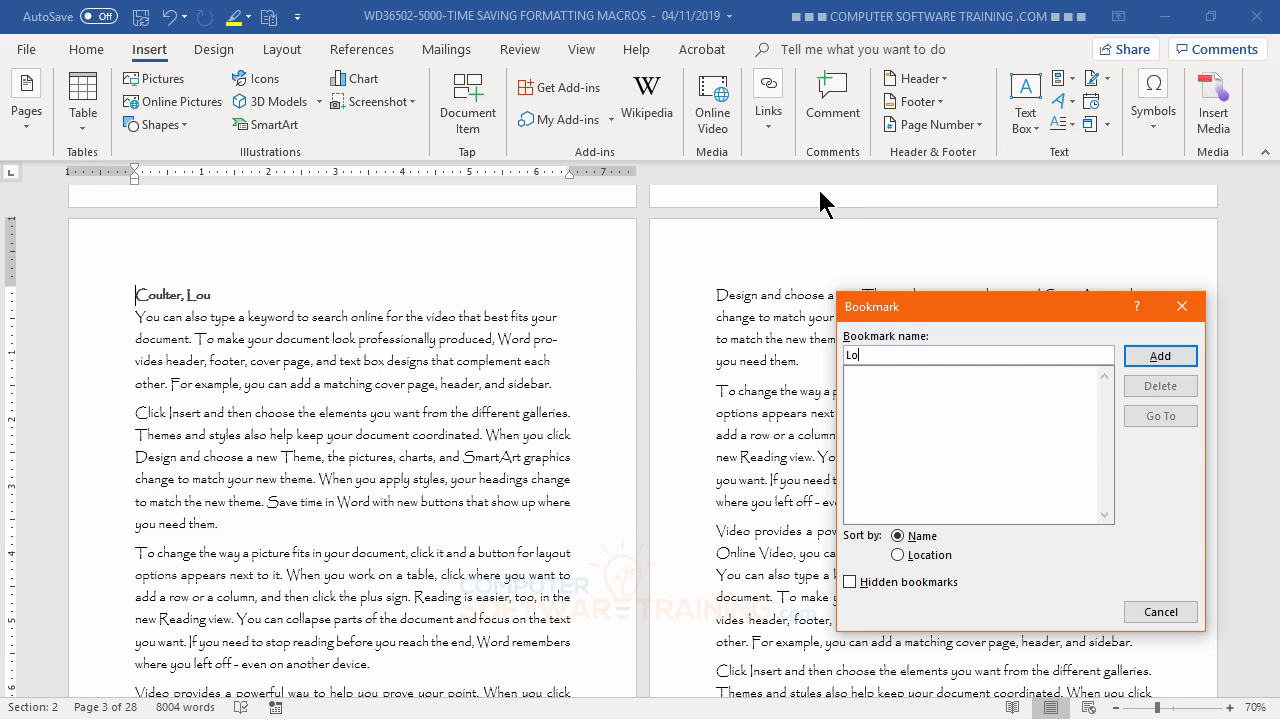
pyautogui.write('uCoultert')
pyautogui.press('BackSpace')
pyautogui.click(1160, 357)
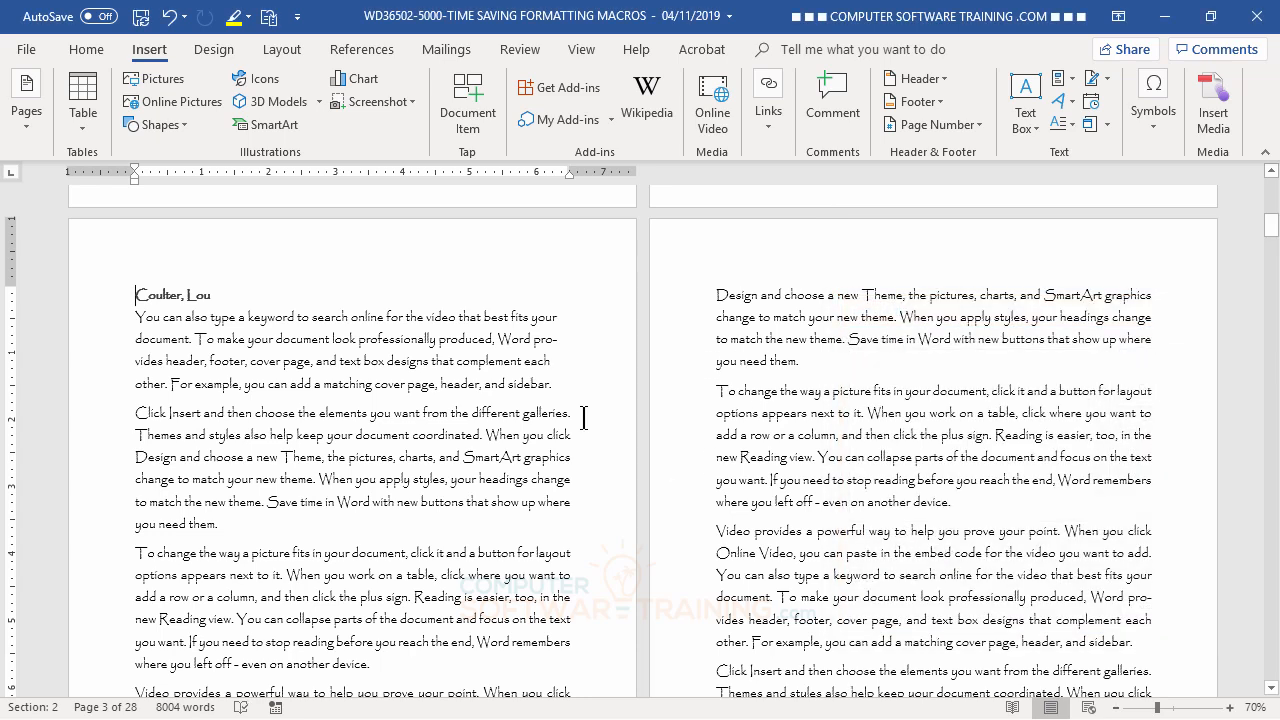
pyautogui.click(137, 295)
# Bookmark the start of the bold name heading on page 6, using that person's first and last name without a space.
pyautogui.scroll(-5, 731, 440)
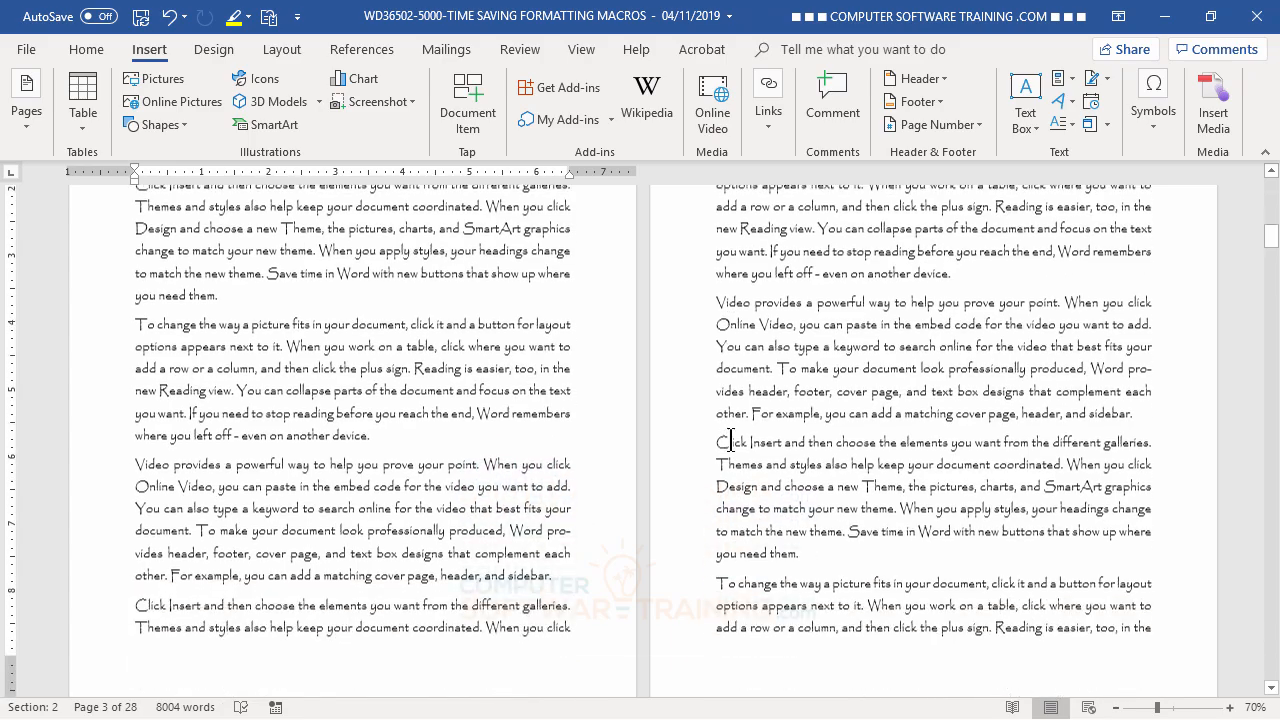
pyautogui.scroll(-4, 731, 440)
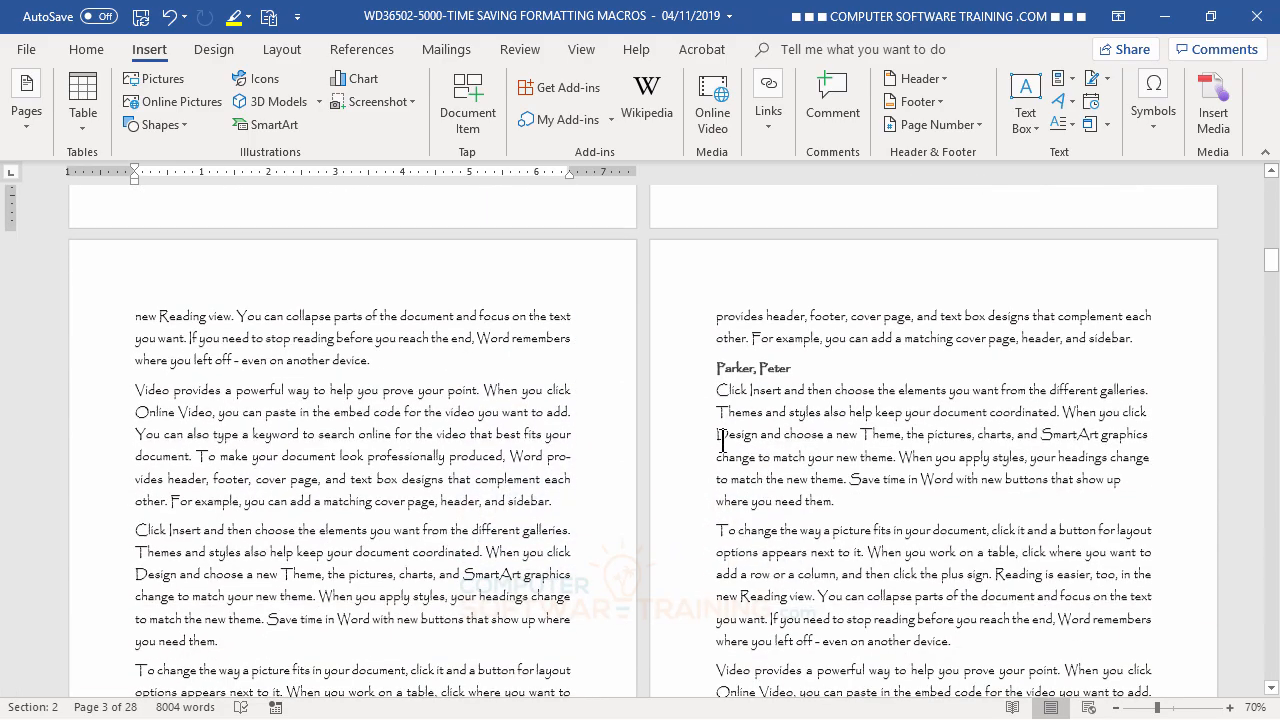
pyautogui.click(713, 371)
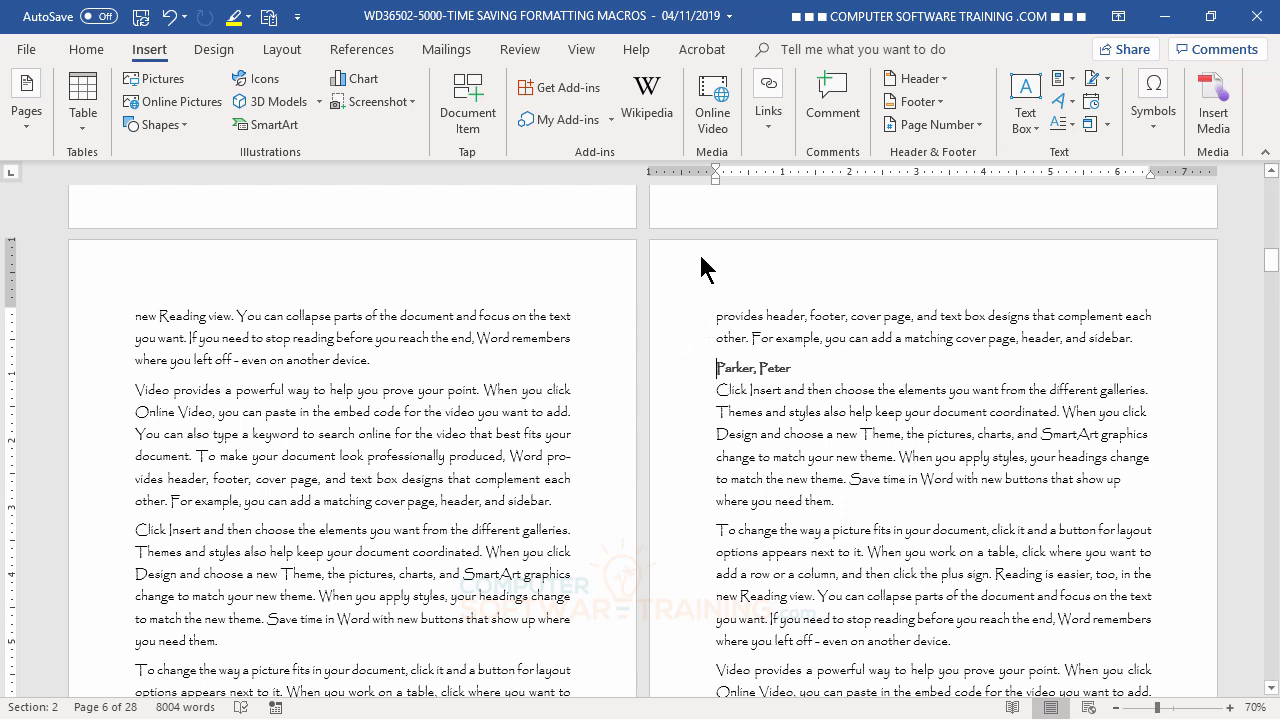
pyautogui.click(770, 128)
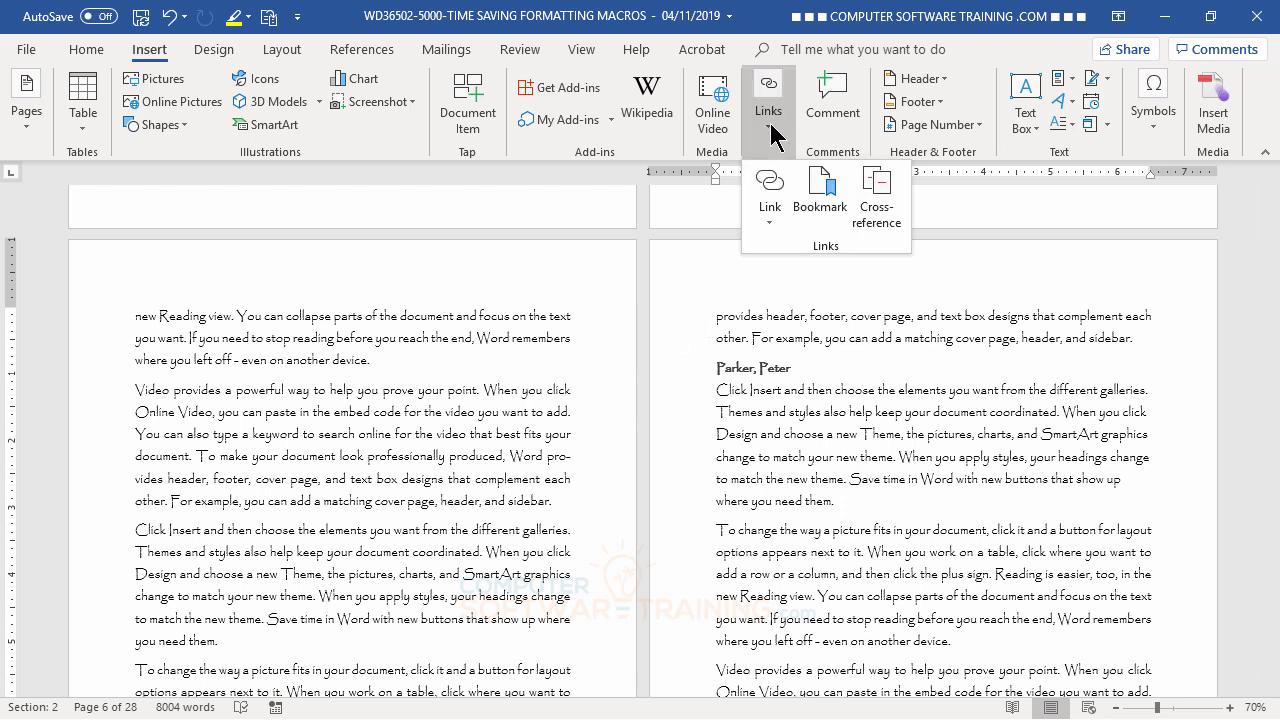
pyautogui.click(817, 196)
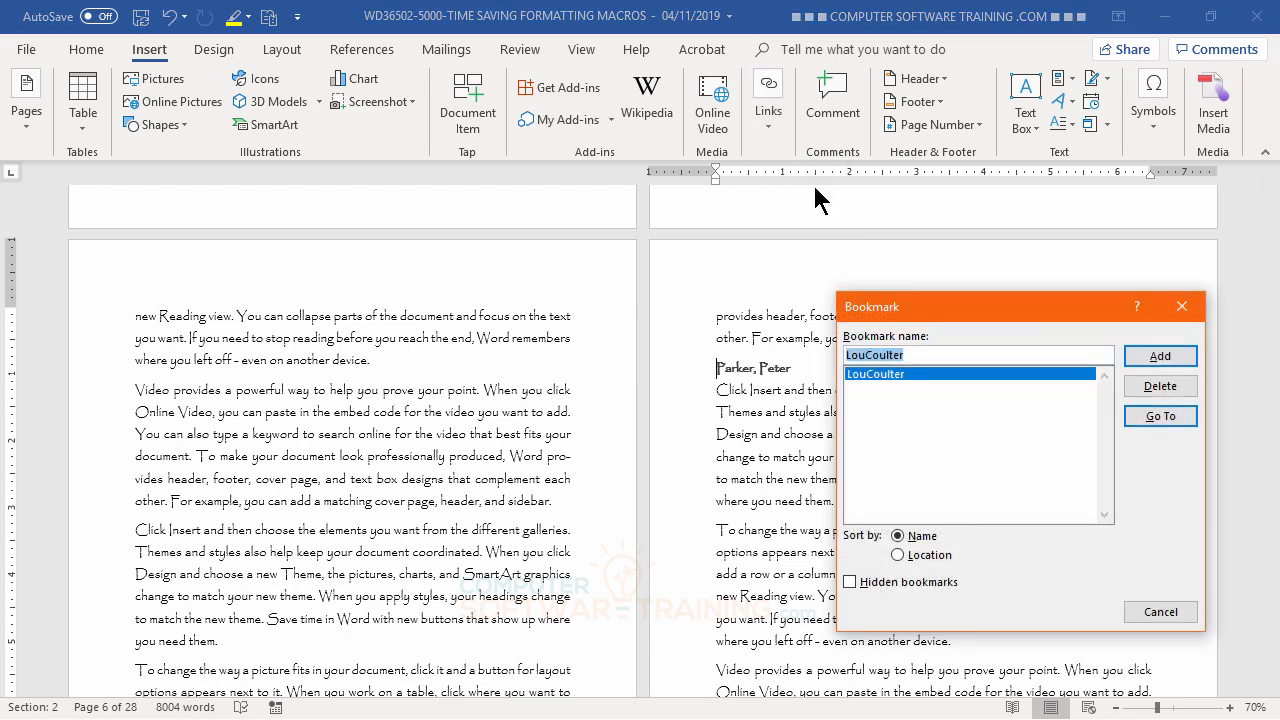
pyautogui.write('PeterPar')
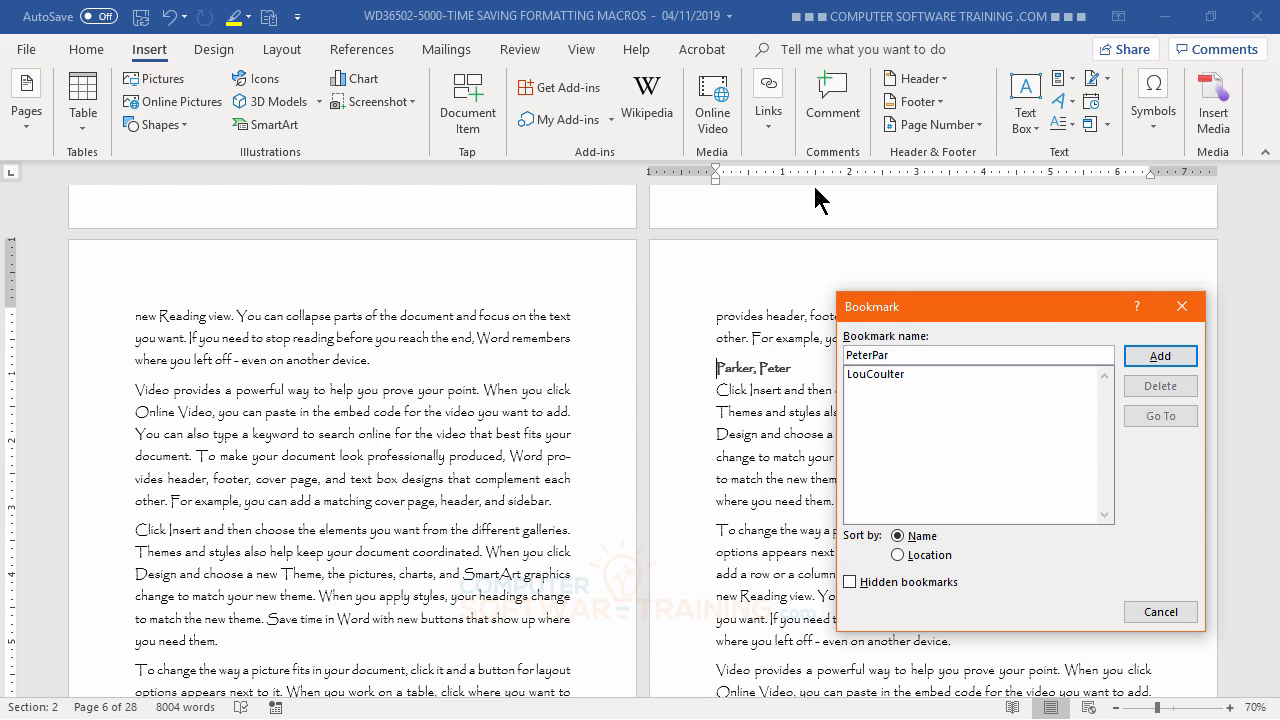
pyautogui.write('ker')
pyautogui.click(1162, 358)
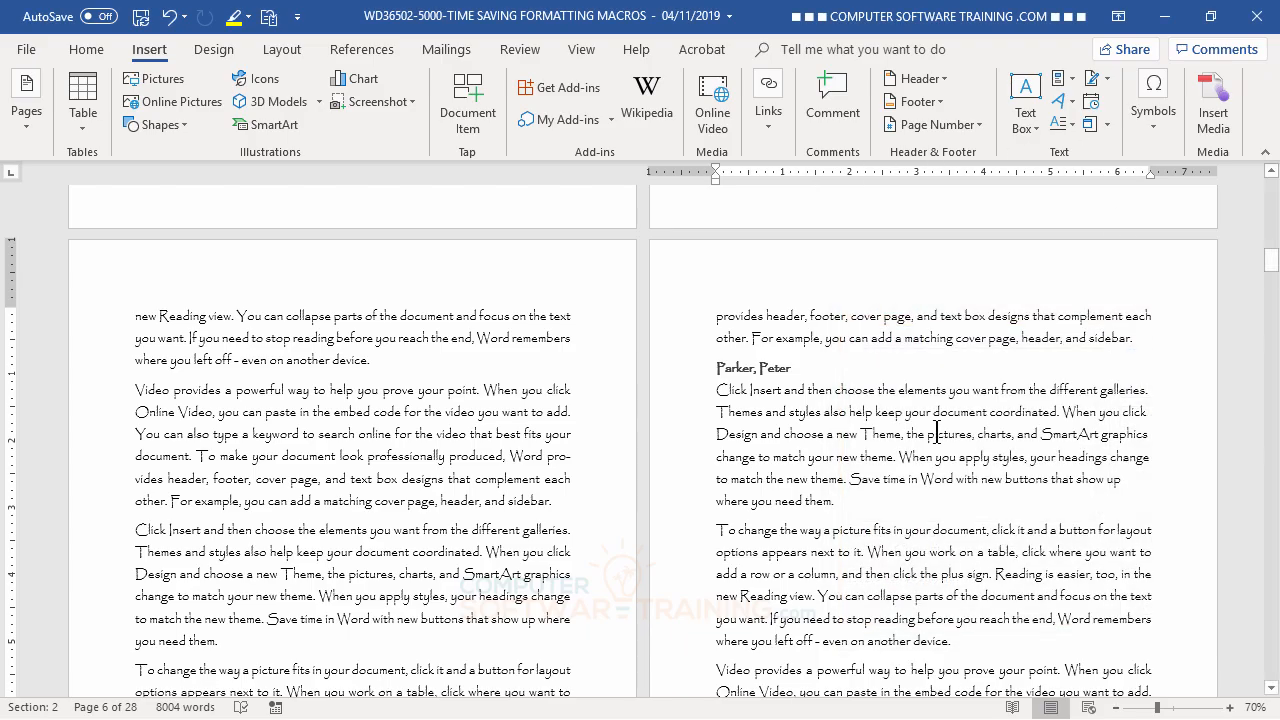
# Insert a bookmark before the bold name heading on page 10, named with that person's first and last name joined together.
pyautogui.scroll(-15, 936, 432)
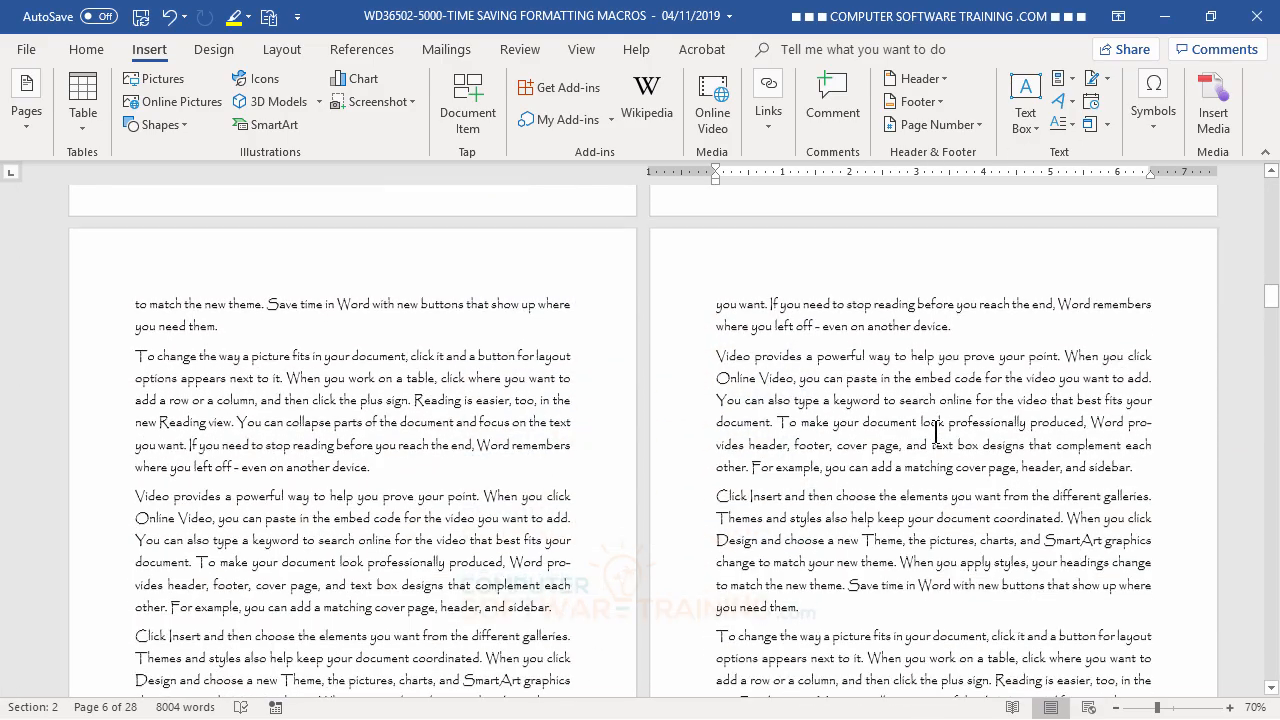
pyautogui.scroll(-15, 936, 432)
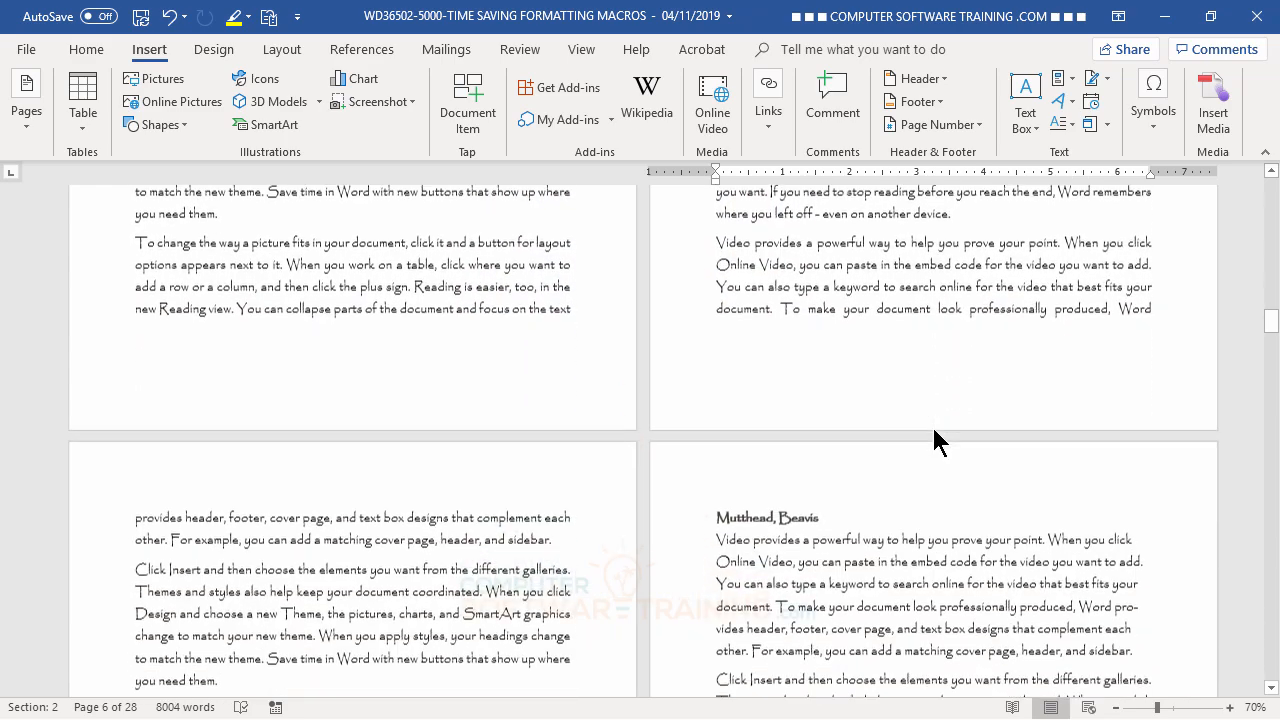
pyautogui.scroll(-5, 936, 440)
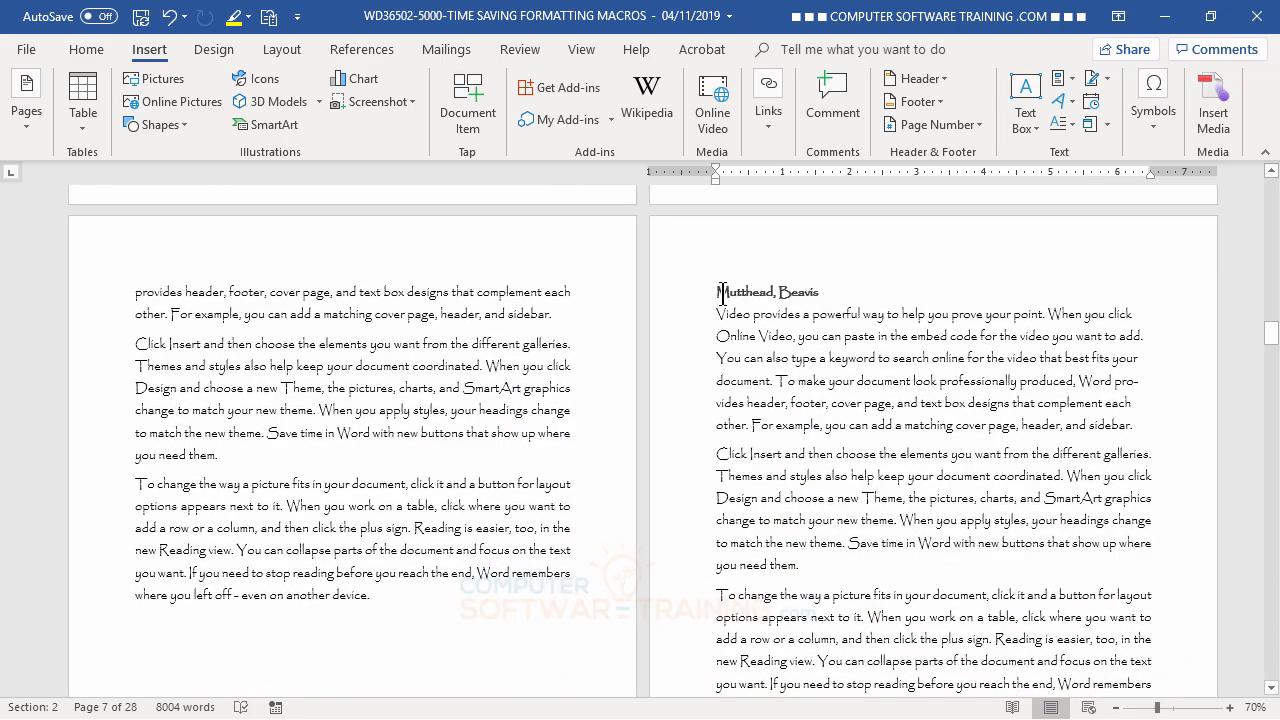
pyautogui.click(713, 292)
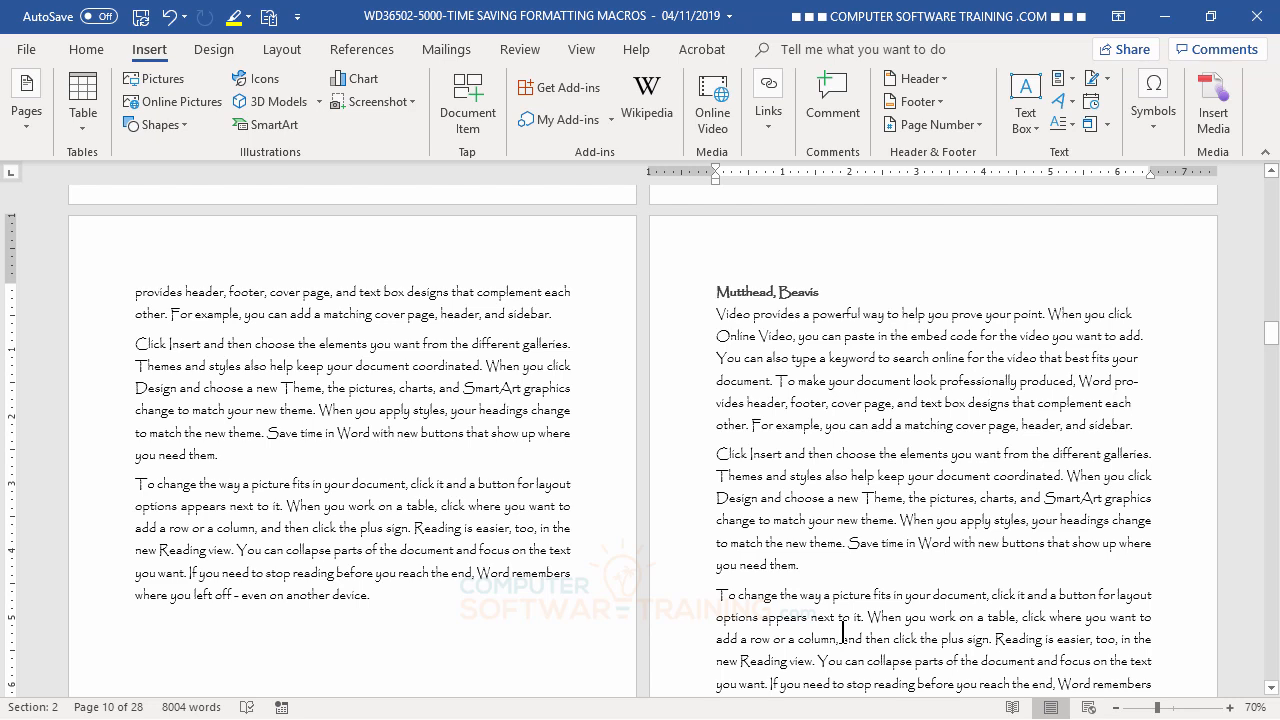
pyautogui.click(775, 128)
pyautogui.click(818, 190)
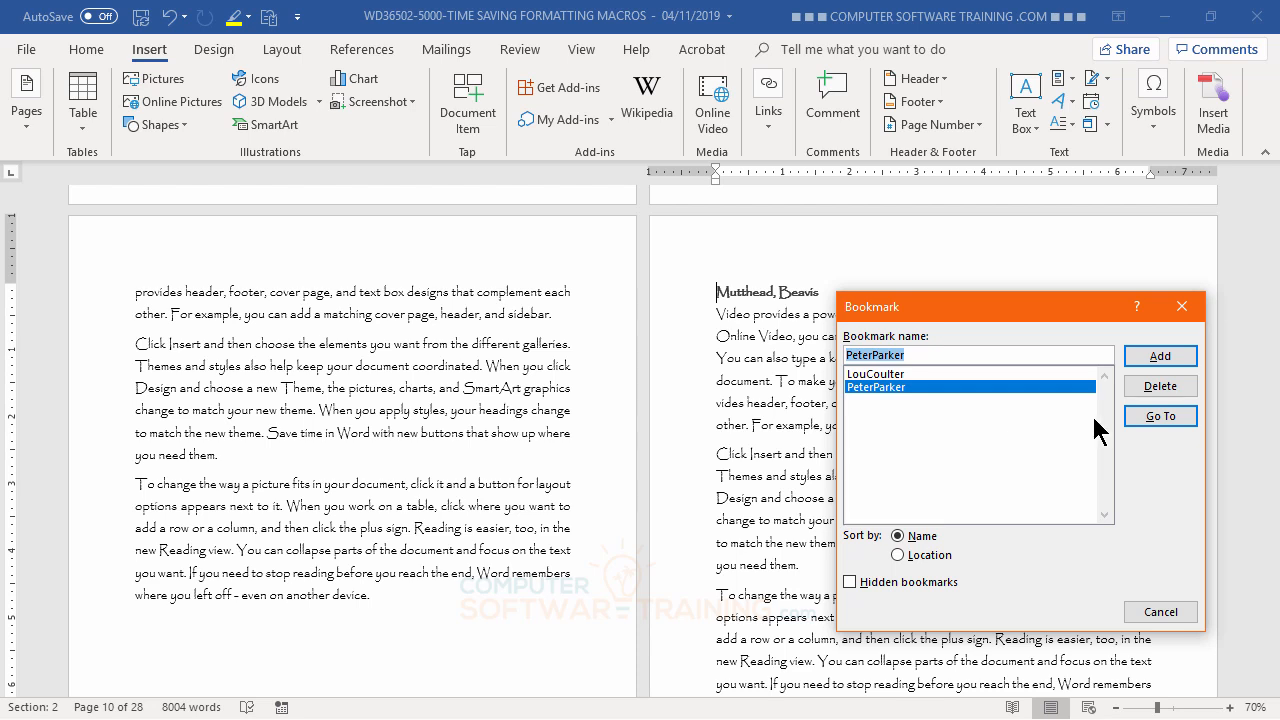
pyautogui.write('BeavisMutthead')
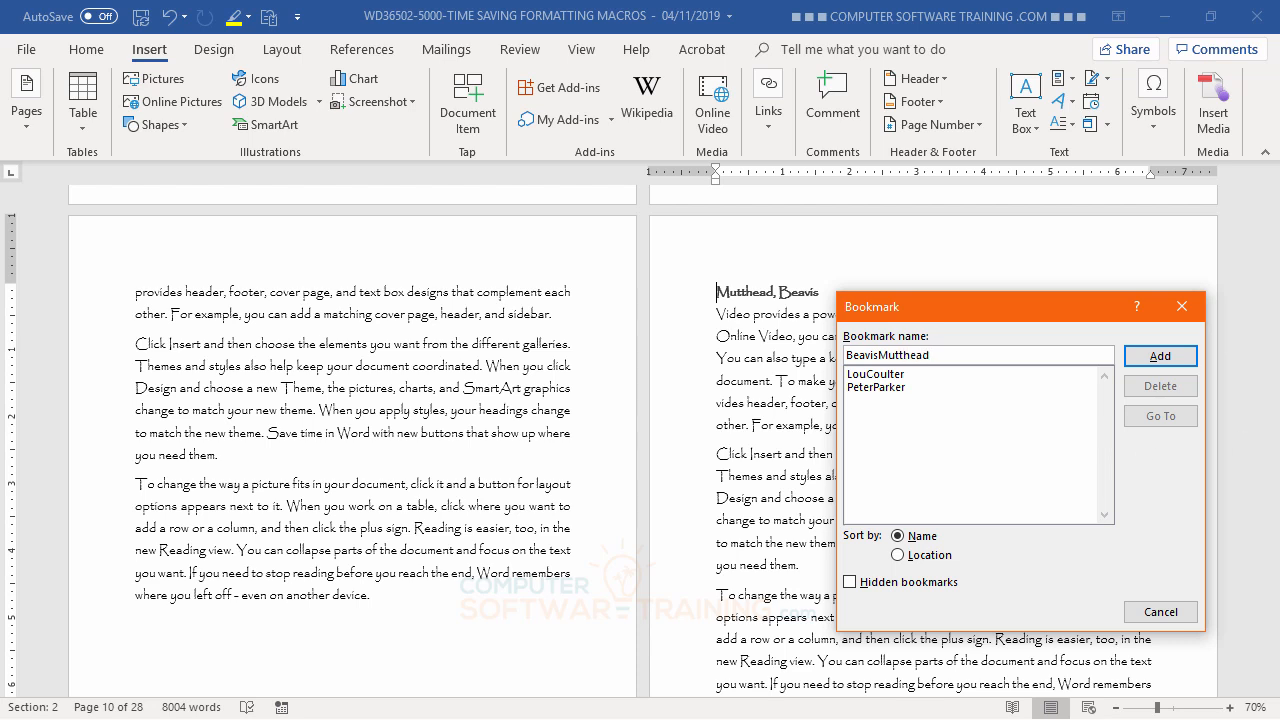
pyautogui.click(1160, 357)
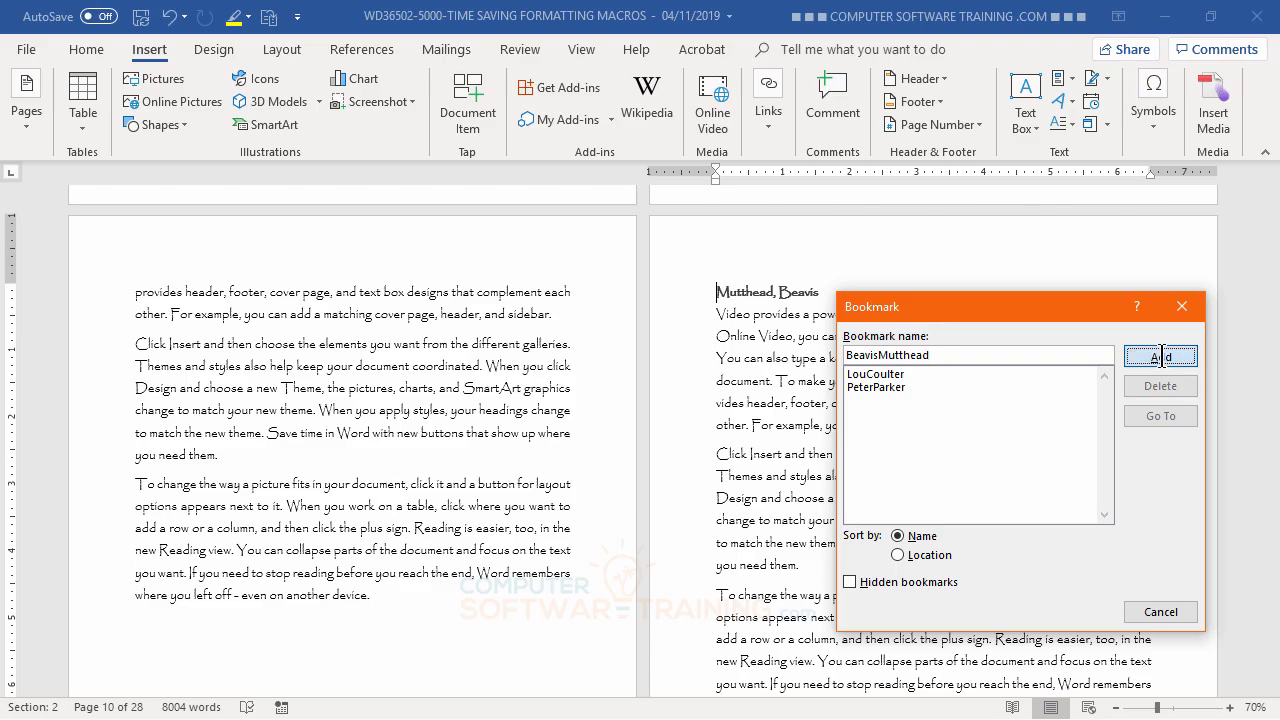
# Add a bookmark at the start of the bold name heading on page 14, named with that person's first and last name without a space.
pyautogui.scroll(-5, 1040, 385)
pyautogui.scroll(-10, 1040, 385)
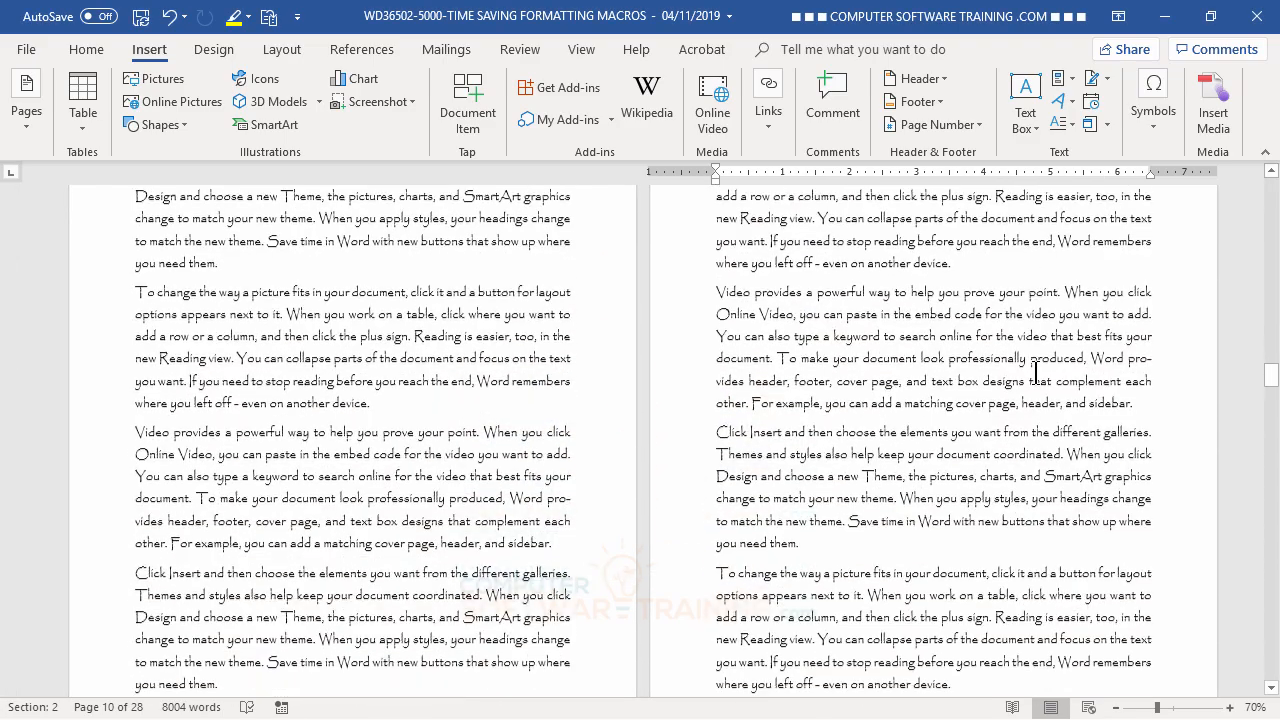
pyautogui.scroll(-3, 1035, 385)
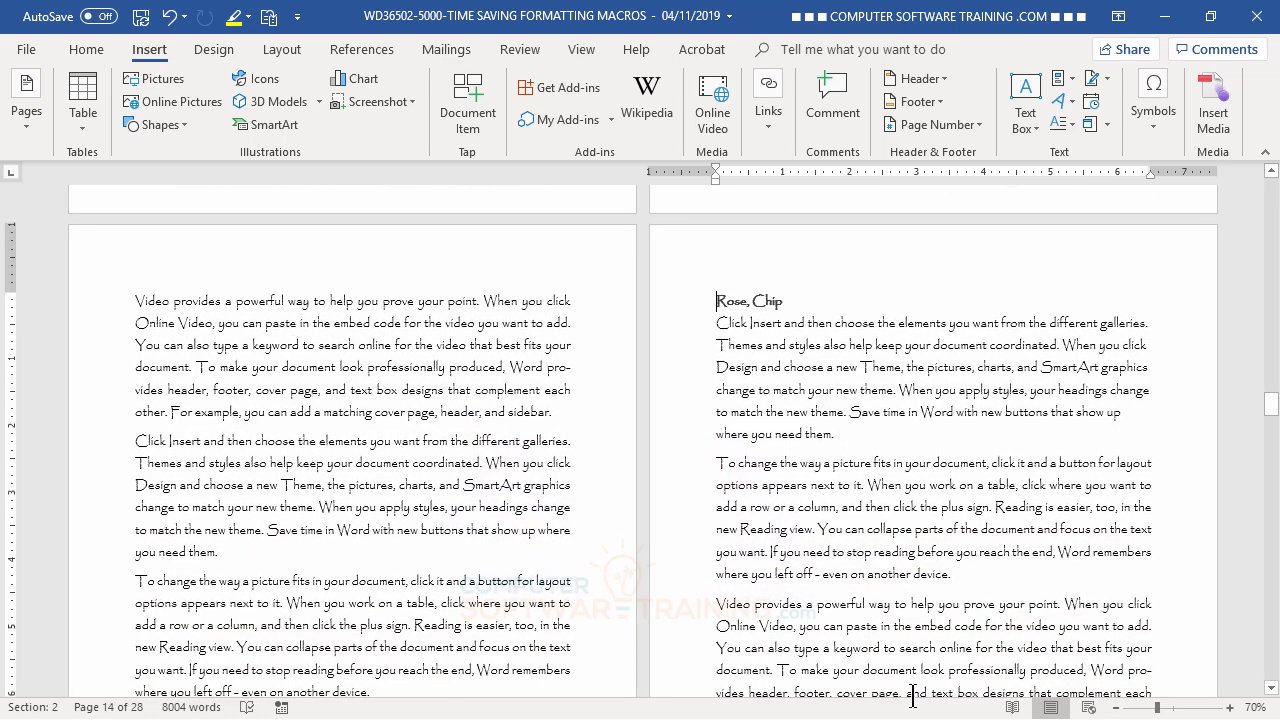
pyautogui.click(778, 131)
pyautogui.click(820, 205)
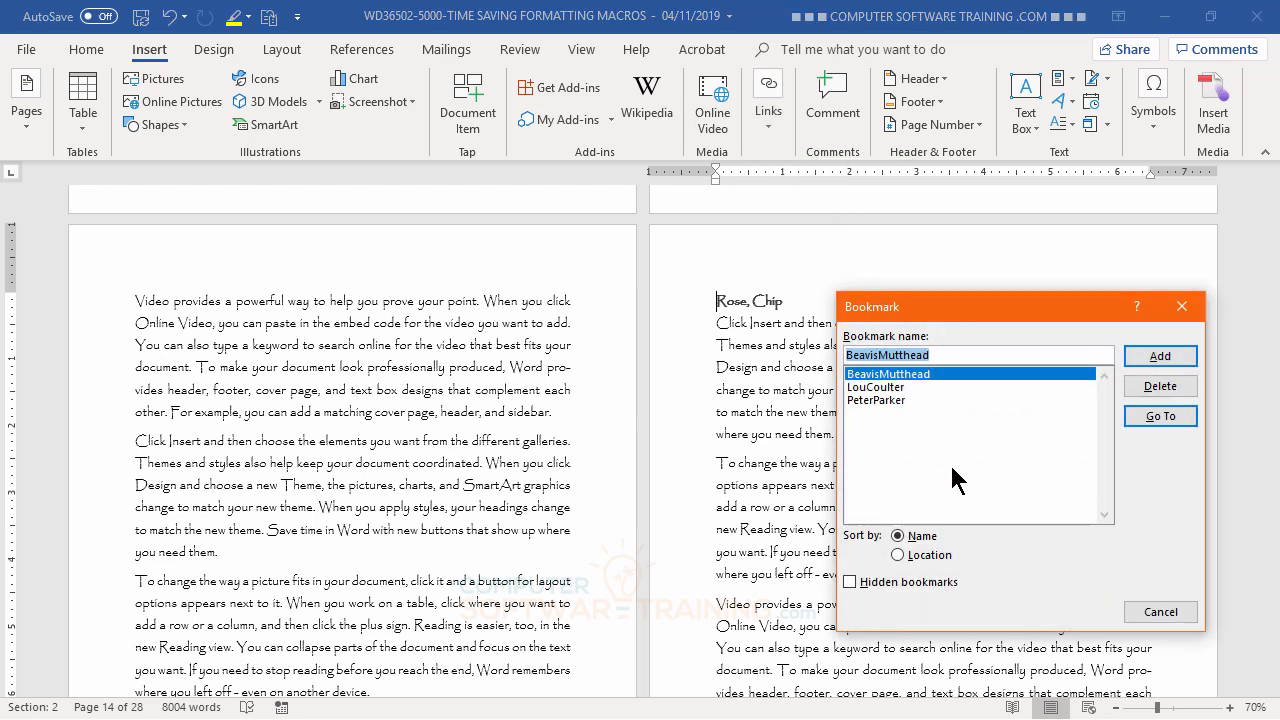
pyautogui.write('ChipRose')
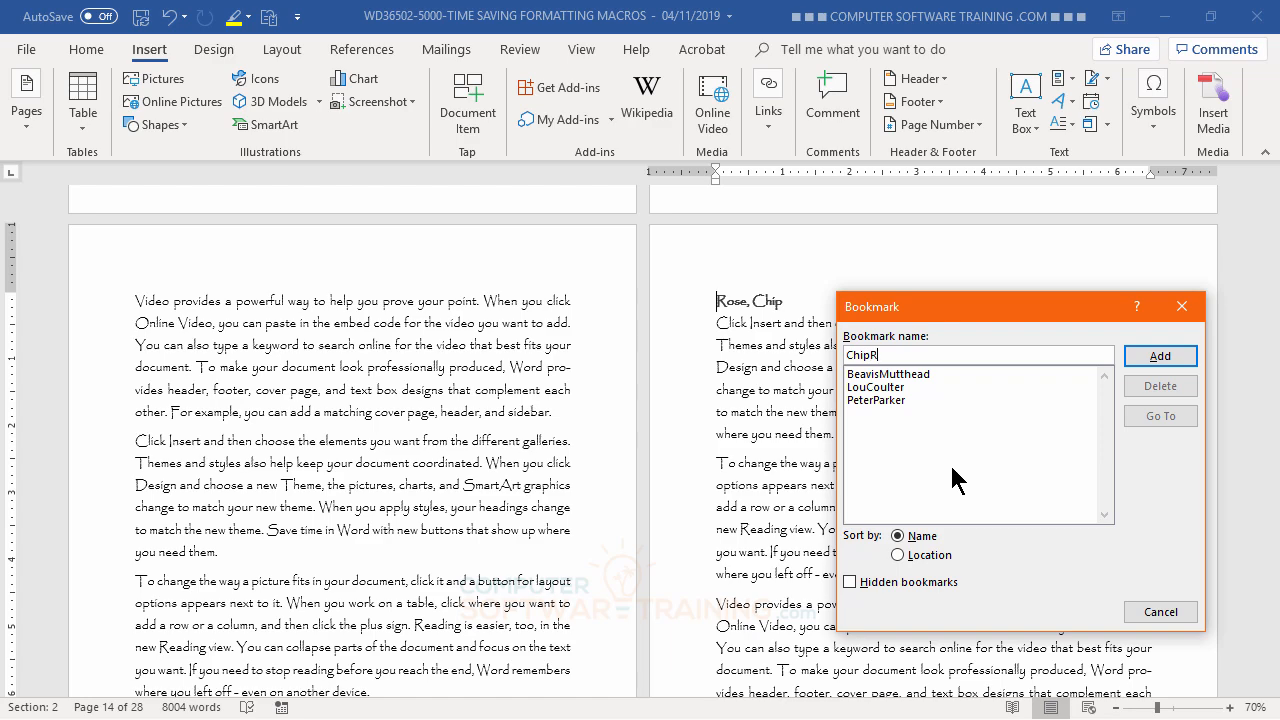
pyautogui.click(1142, 360)
# Bookmark the start of the bold name heading on page 18, using that person's first and last name joined together.
pyautogui.scroll(-15, 958, 457)
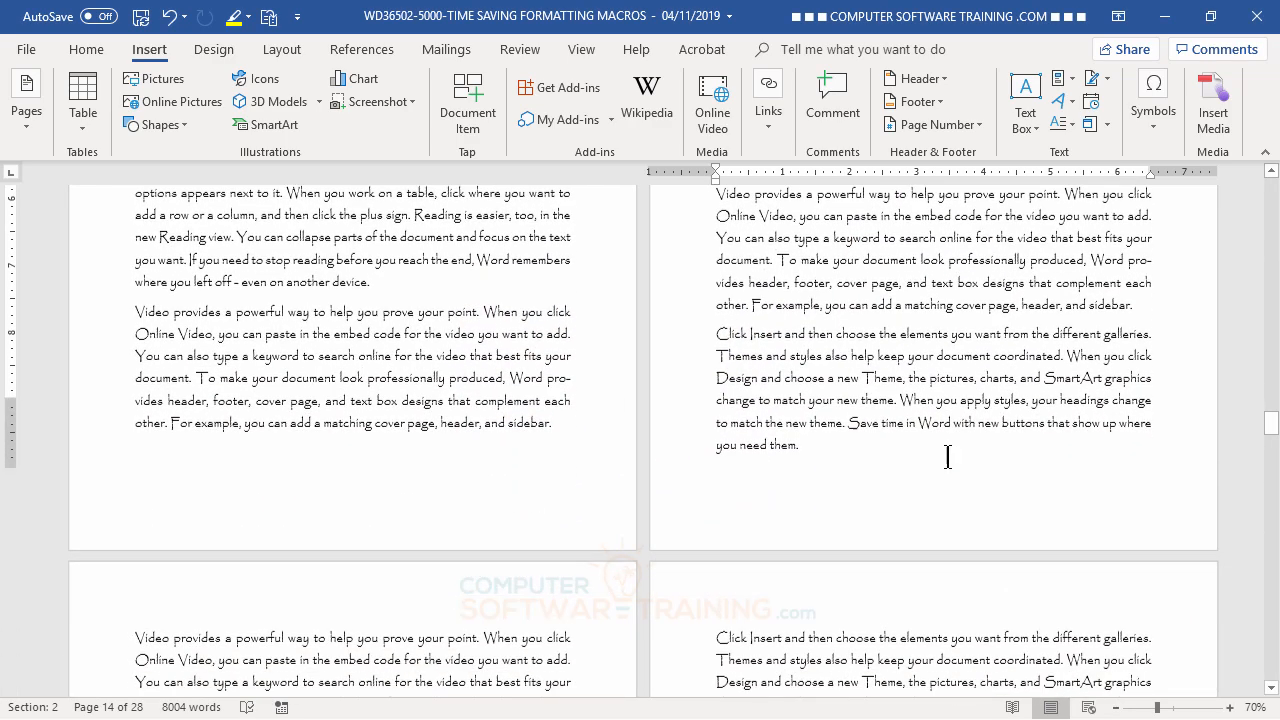
pyautogui.scroll(-12, 946, 457)
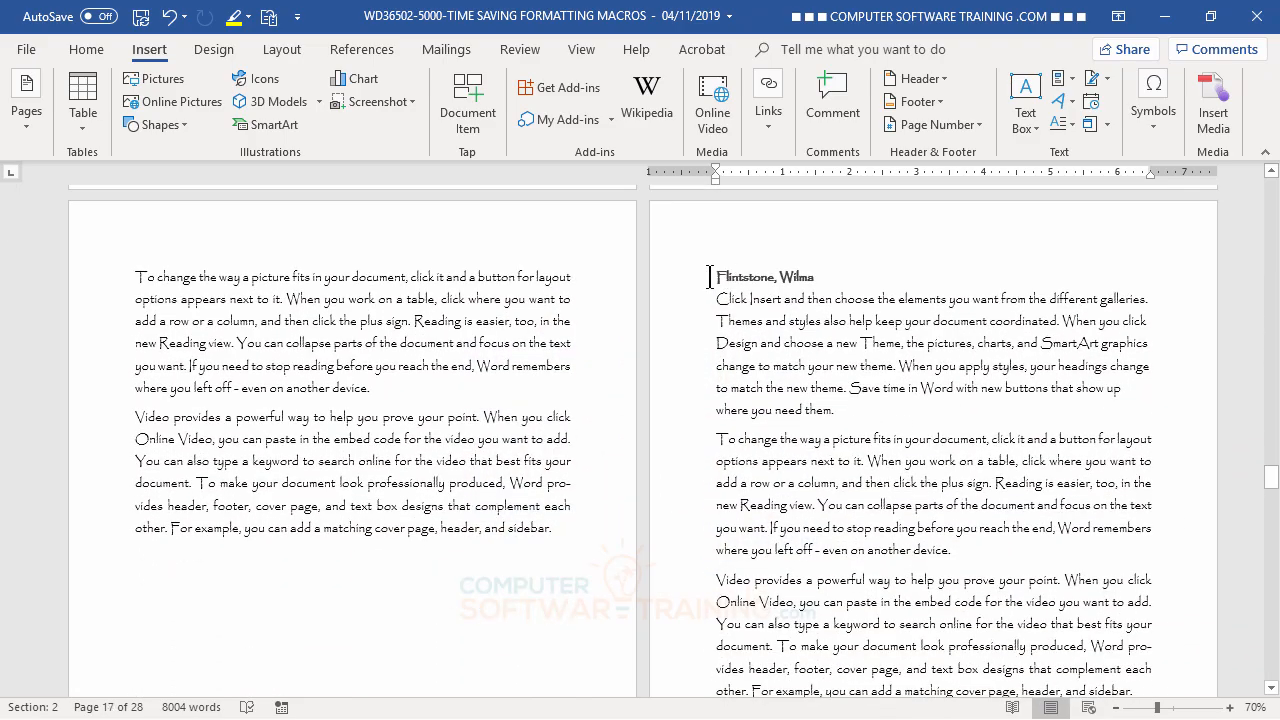
pyautogui.click(712, 277)
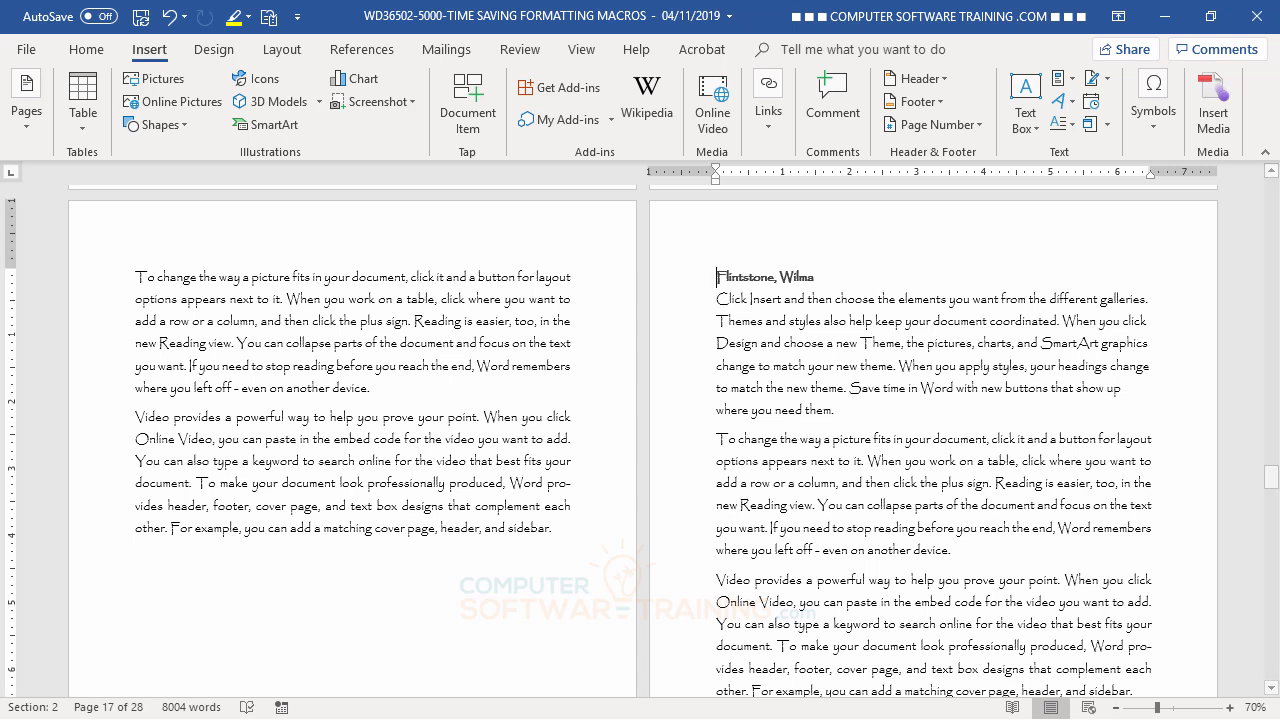
pyautogui.click(773, 140)
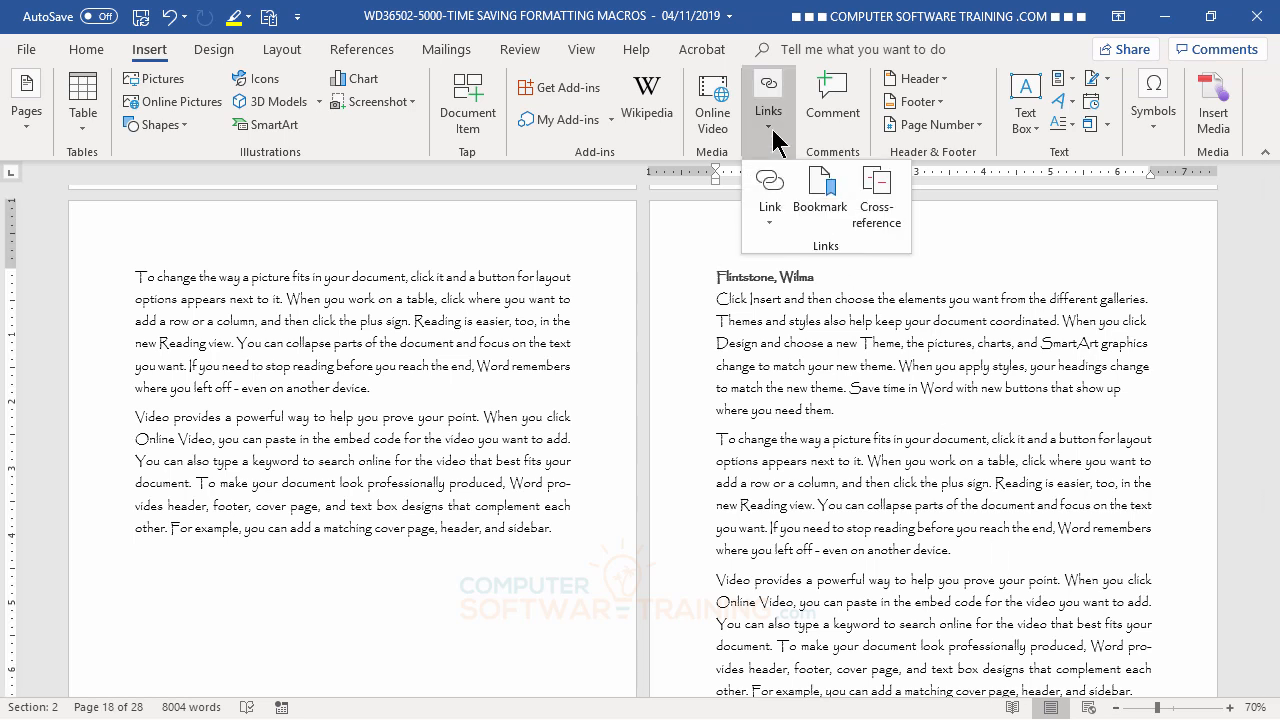
pyautogui.click(818, 208)
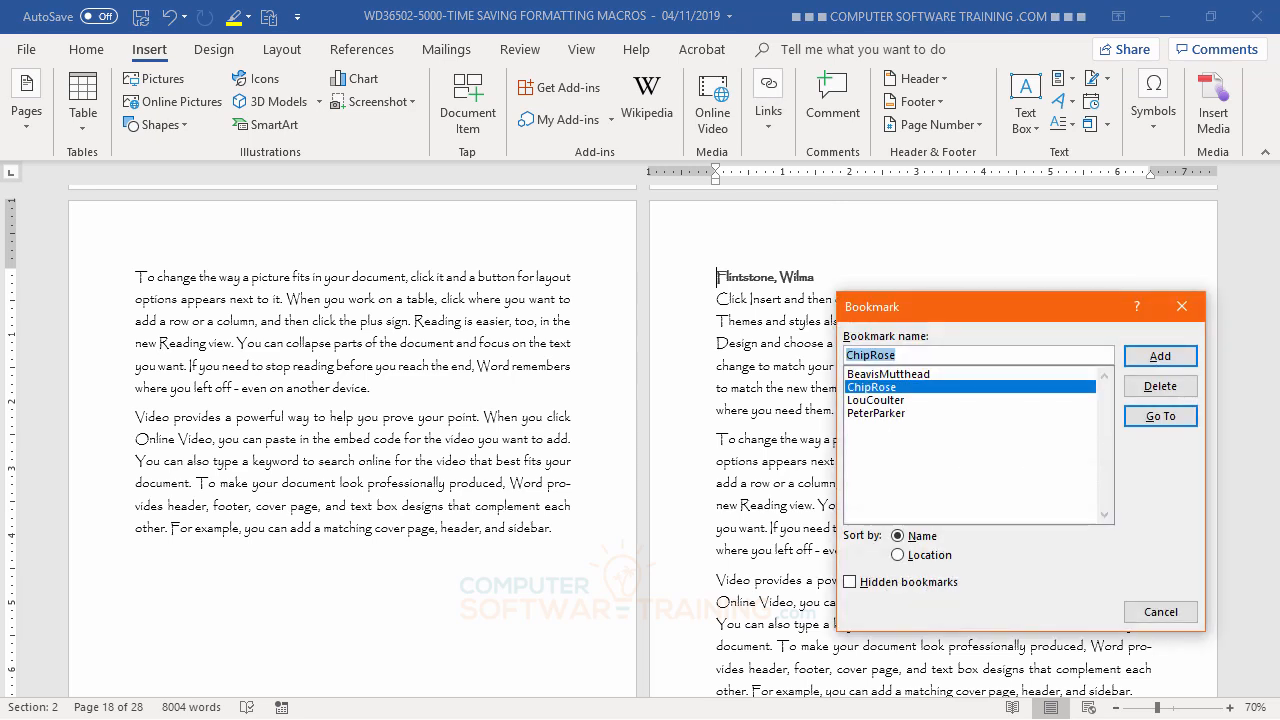
pyautogui.write('W')
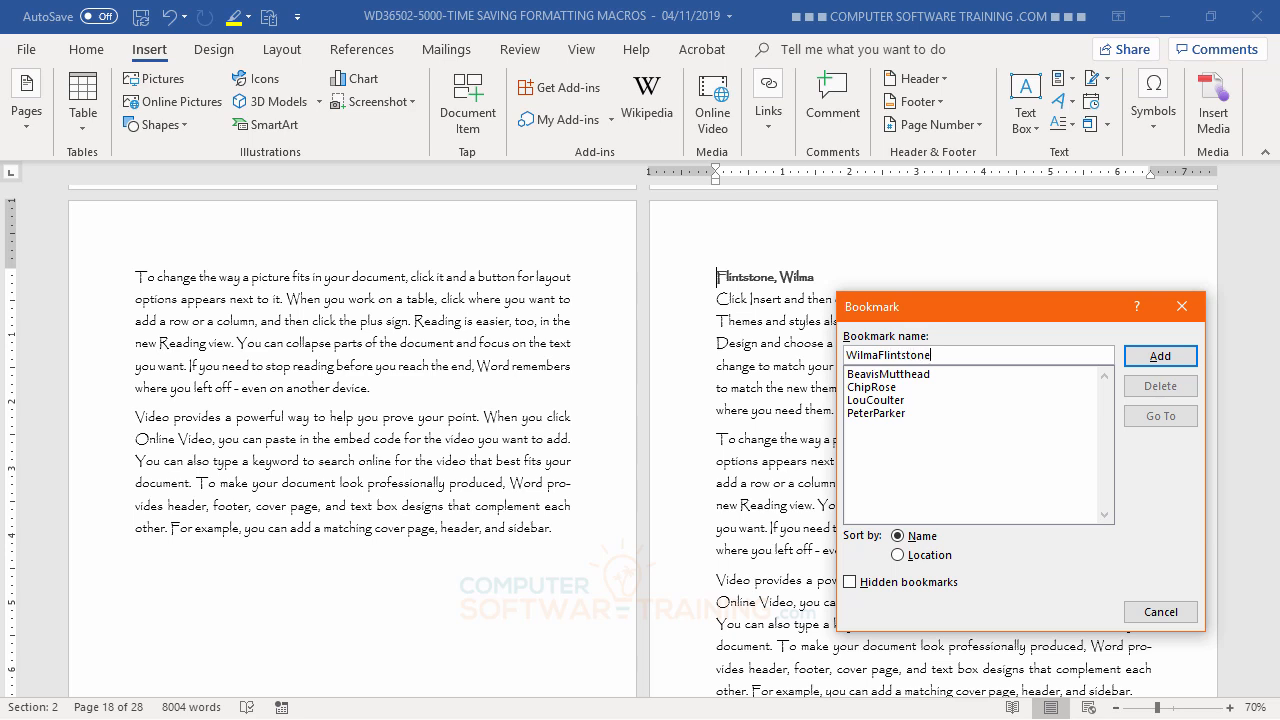
pyautogui.write('ilmaFlintstone')
pyautogui.click(1158, 357)
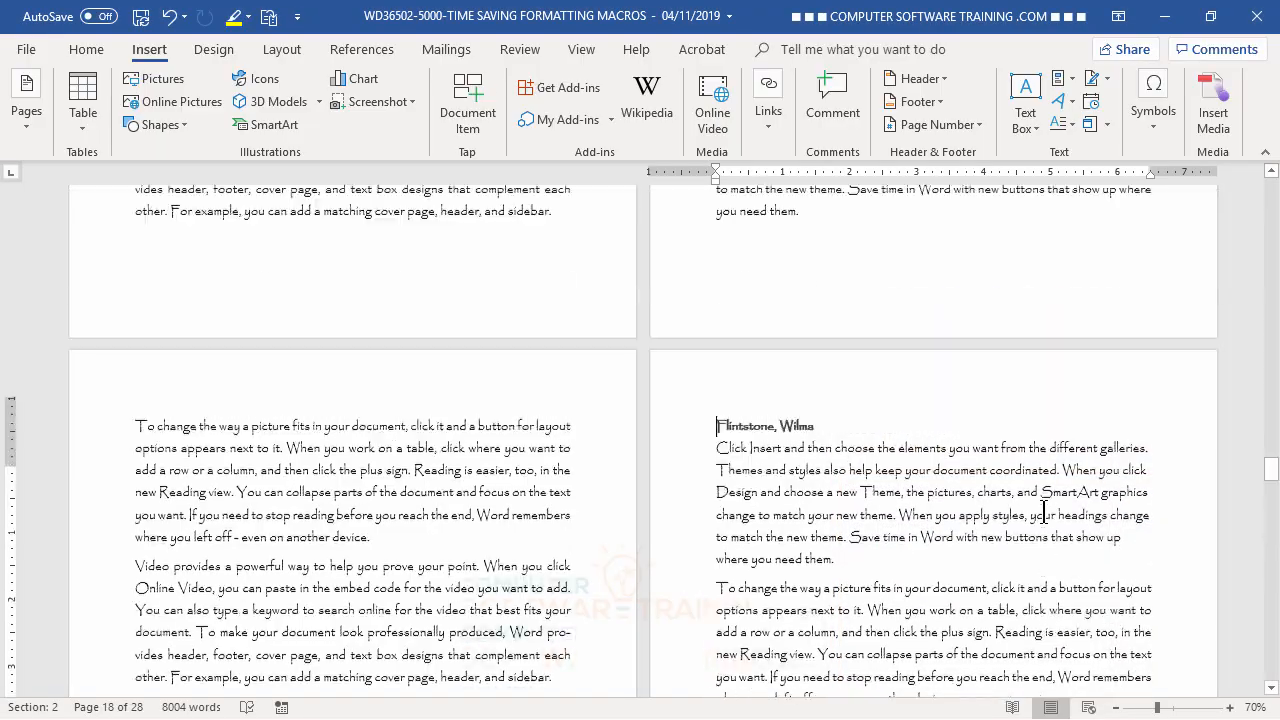
# Return to the page 2 table and jump from there to the bookmark of the page 14 name heading.
pyautogui.scroll(10, 1062, 494)
pyautogui.scroll(10, 1062, 494)
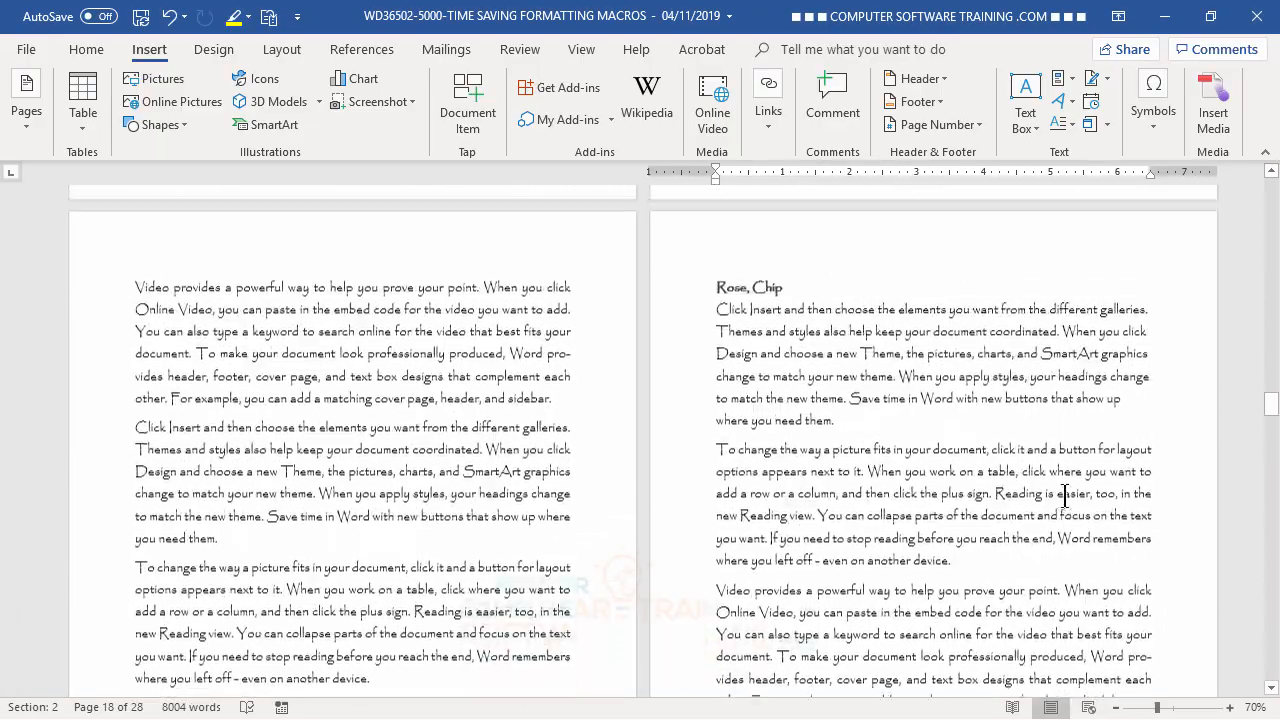
pyautogui.scroll(10, 1059, 497)
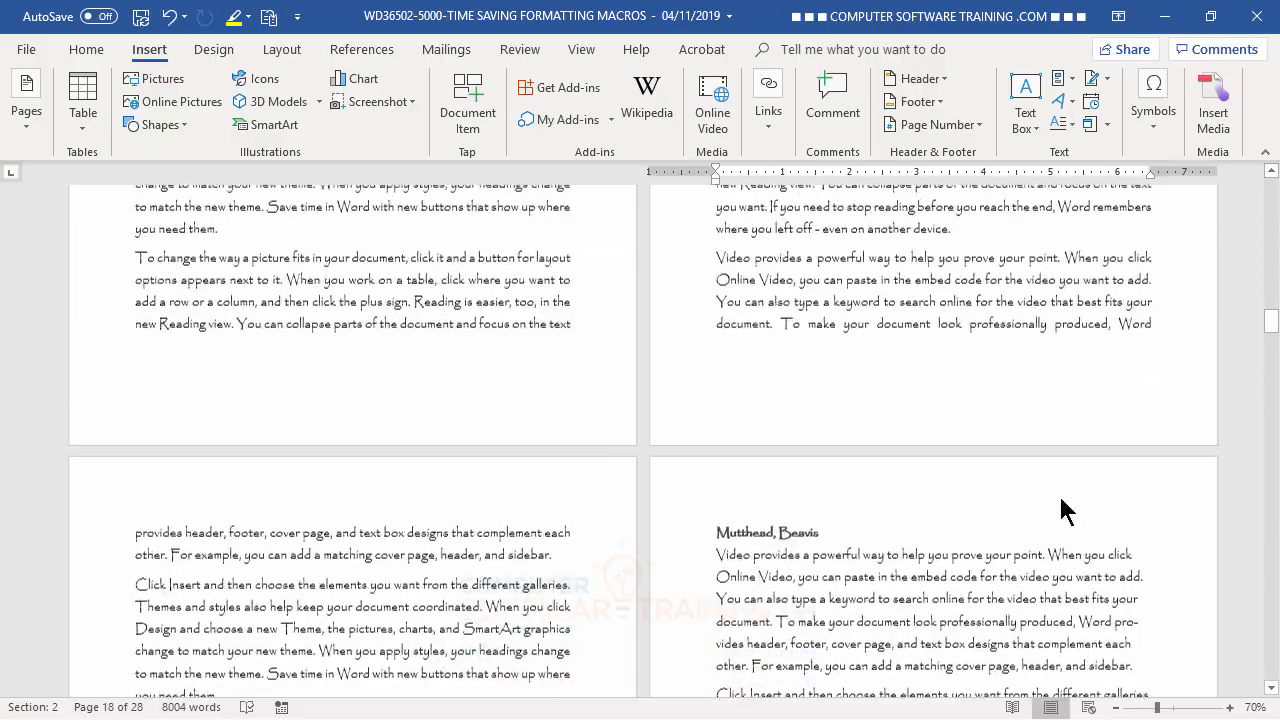
pyautogui.scroll(10, 1059, 495)
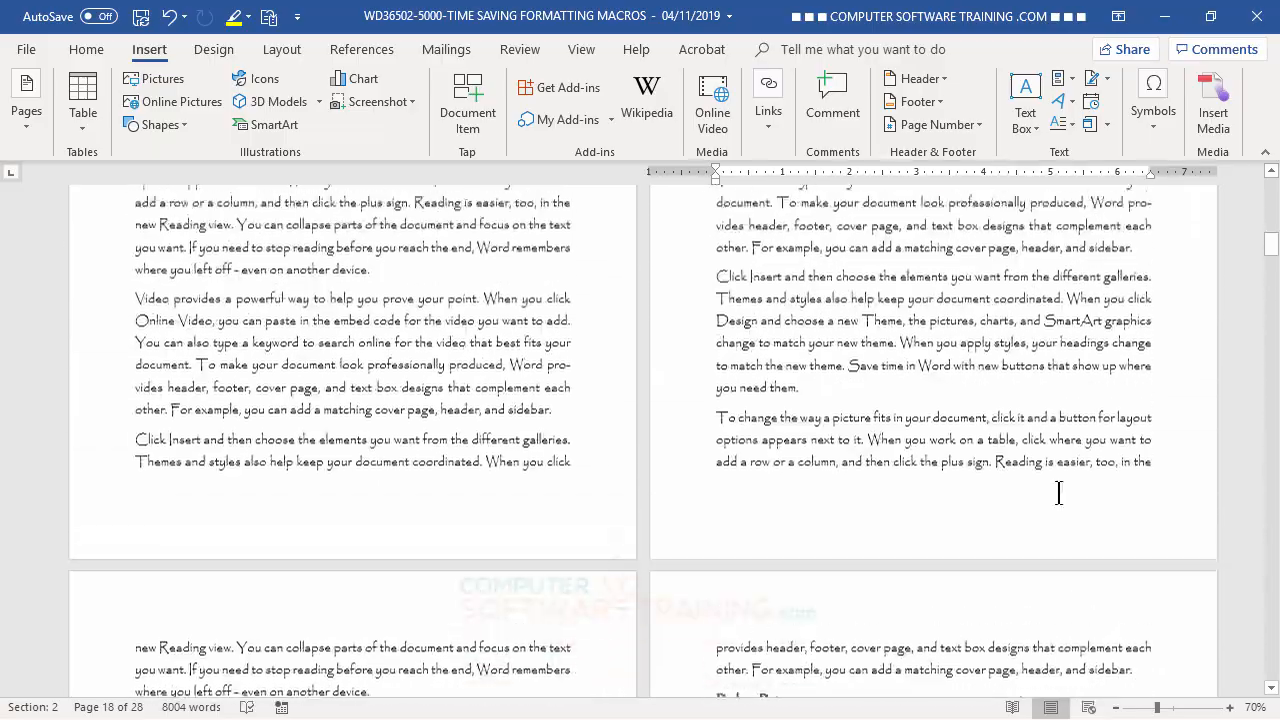
pyautogui.scroll(4, 1059, 492)
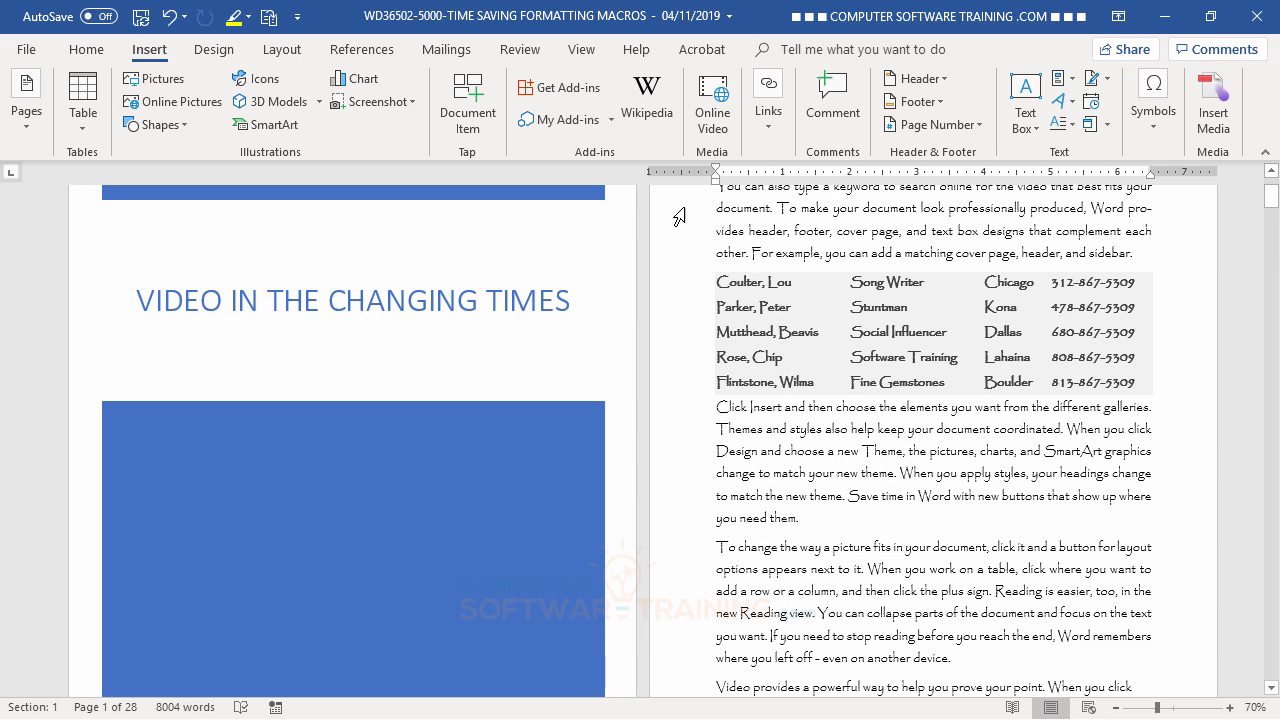
pyautogui.click(779, 128)
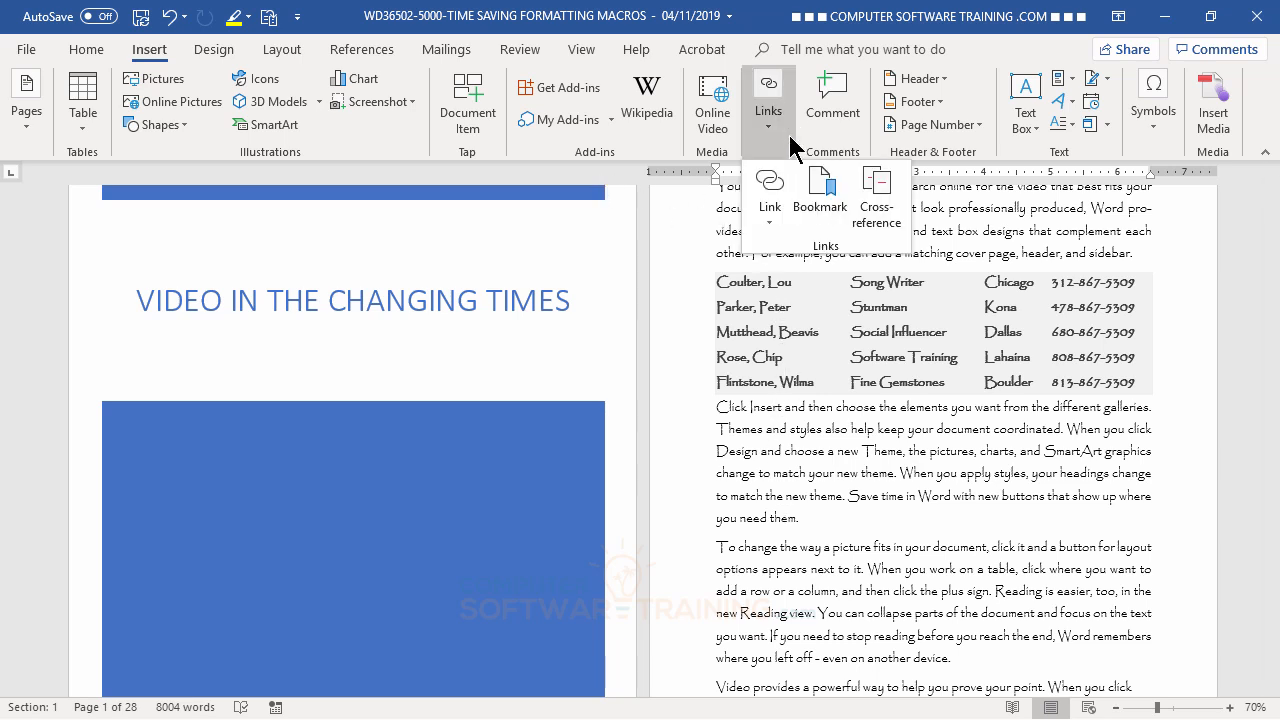
pyautogui.click(819, 190)
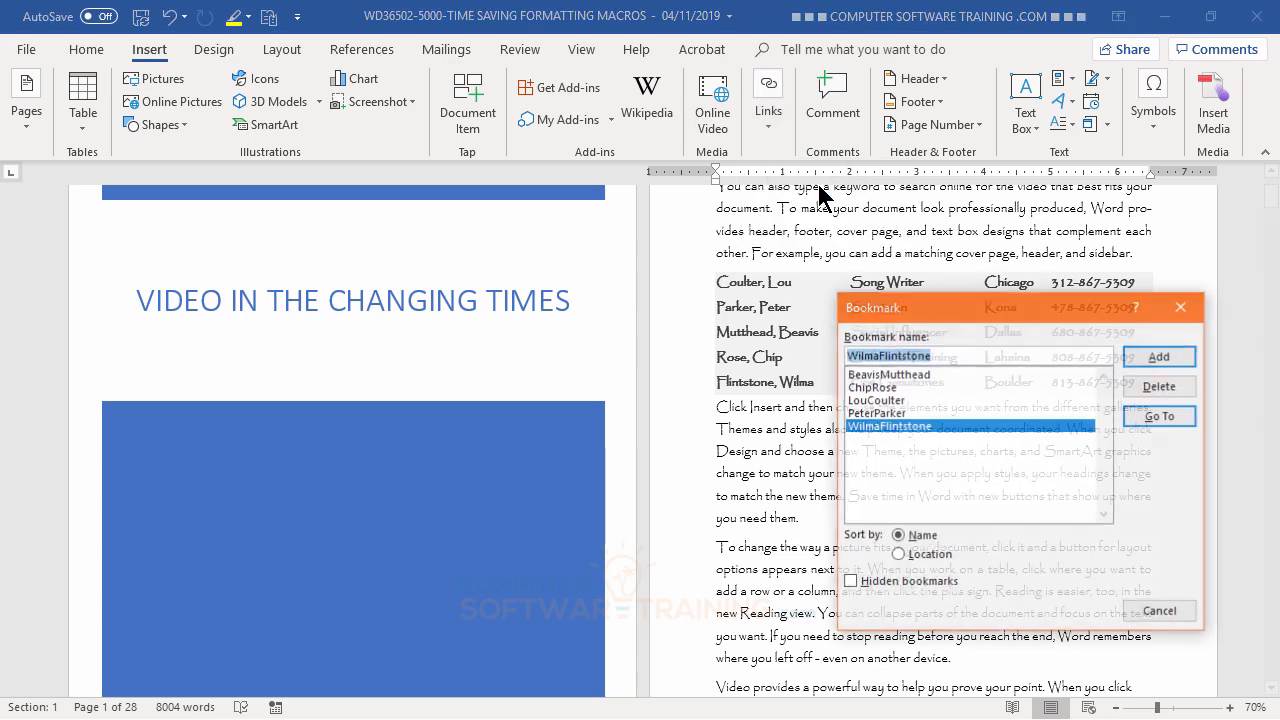
pyautogui.click(864, 388)
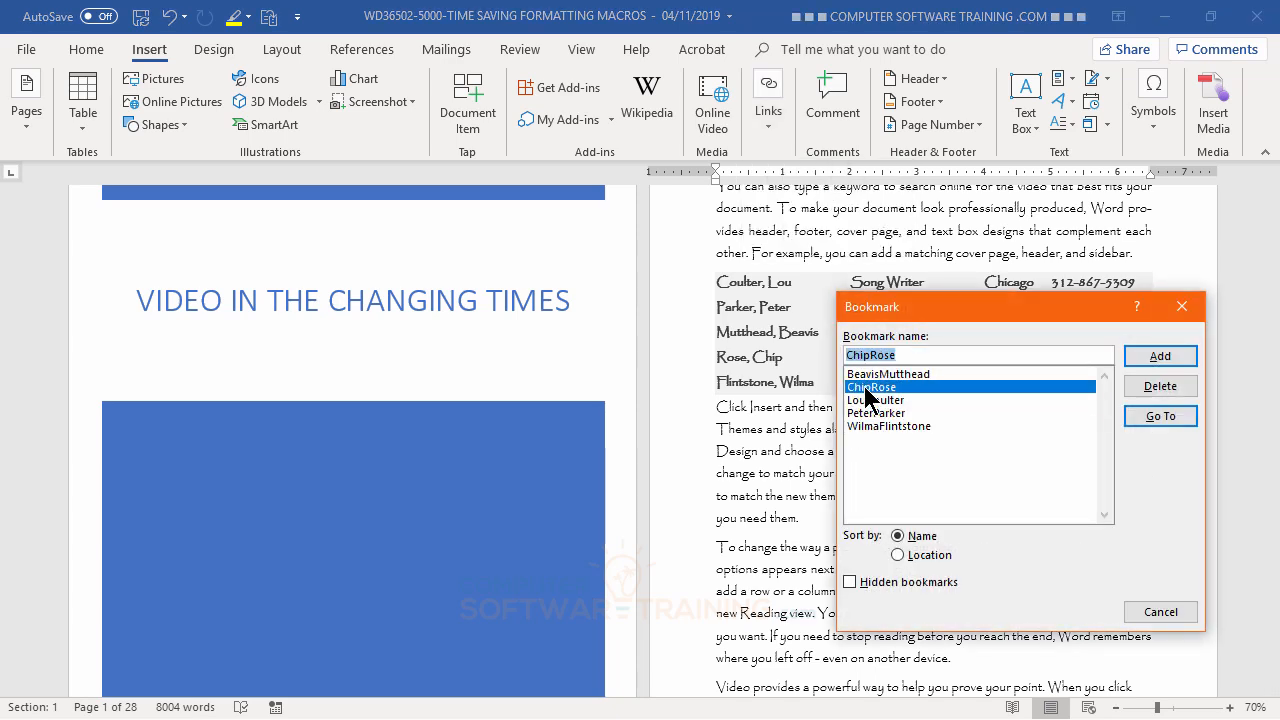
pyautogui.doubleClick(864, 386)
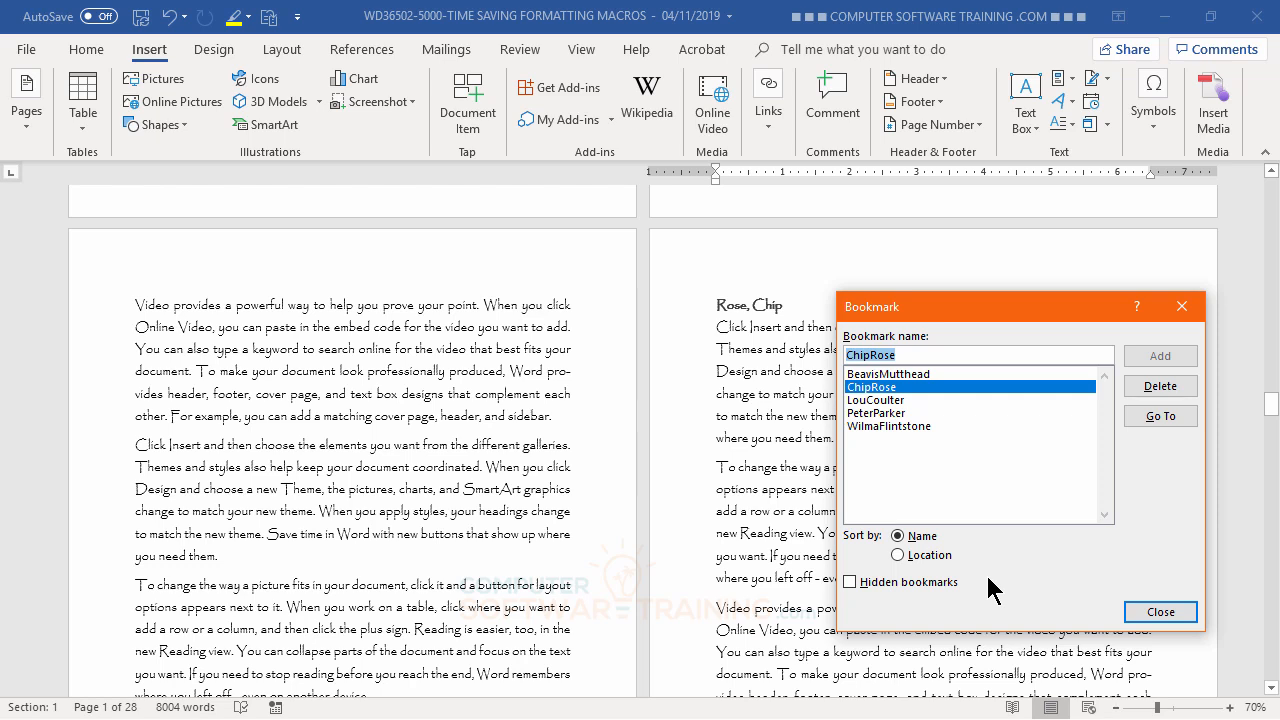
# Test the bookmarks of the page 6 and page 18 headings, and go back to the page 14 one.
pyautogui.doubleClick(870, 412)
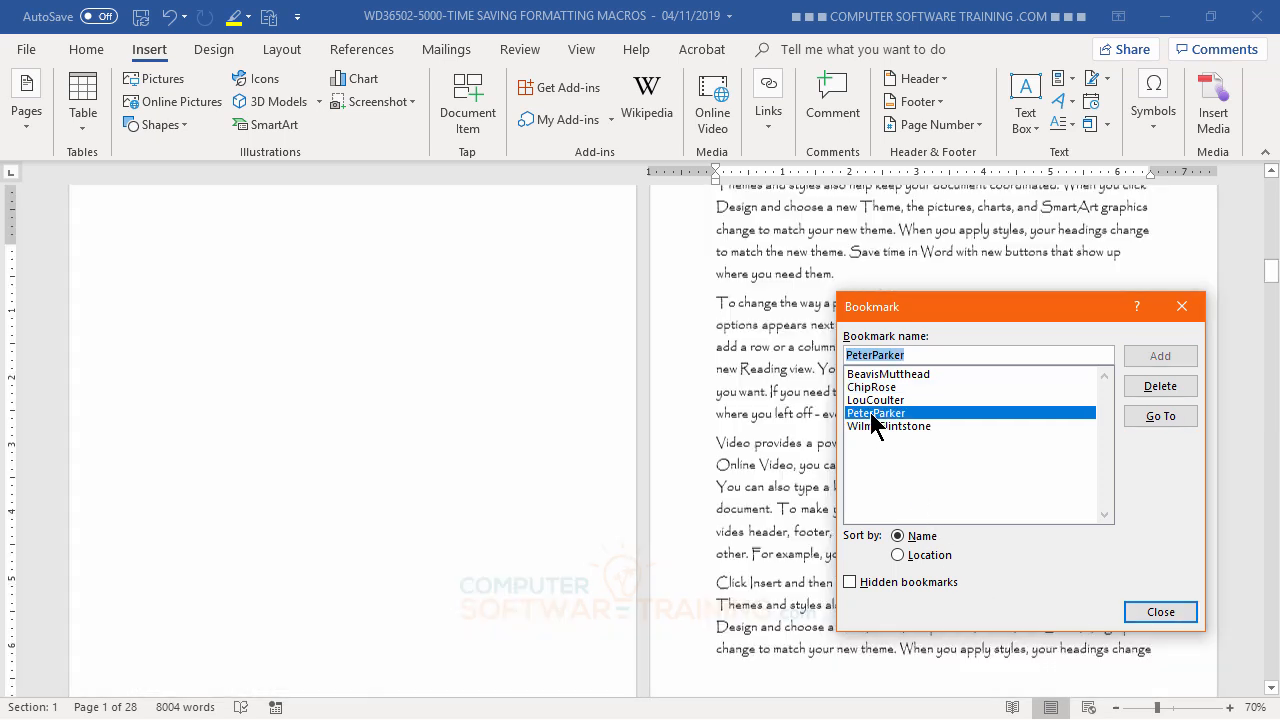
pyautogui.doubleClick(876, 426)
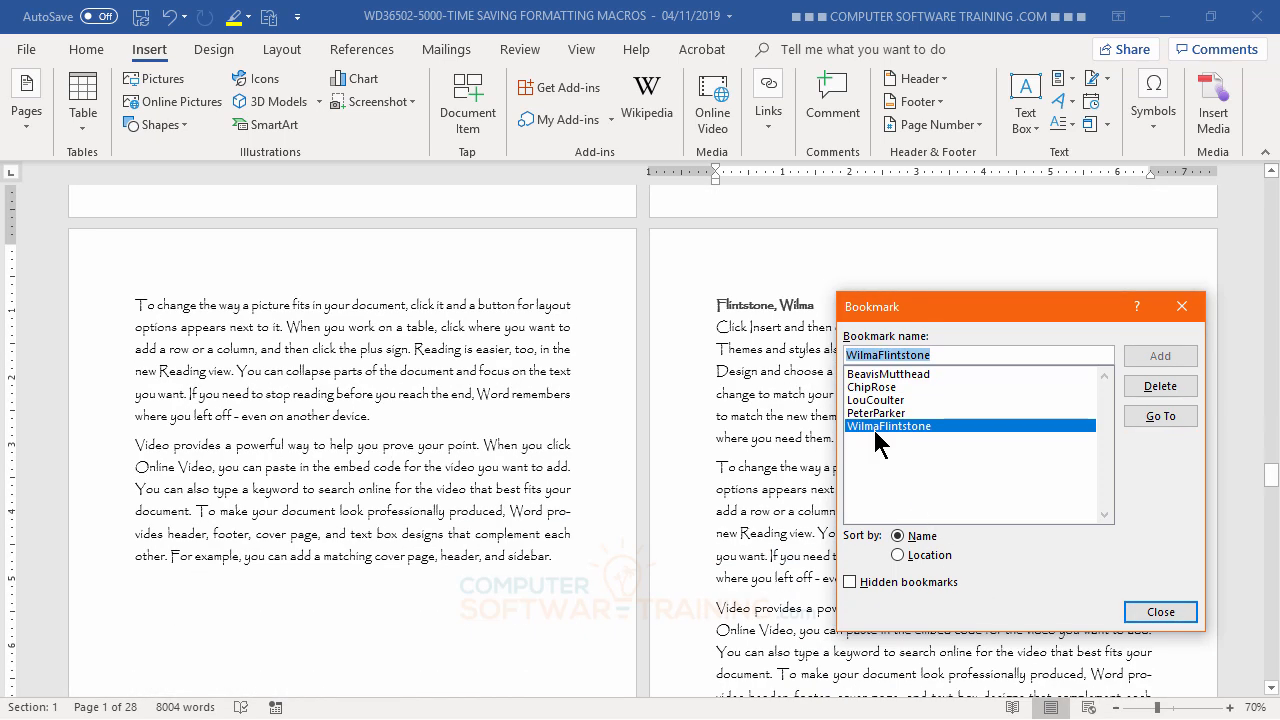
pyautogui.click(874, 389)
pyautogui.doubleClick(873, 390)
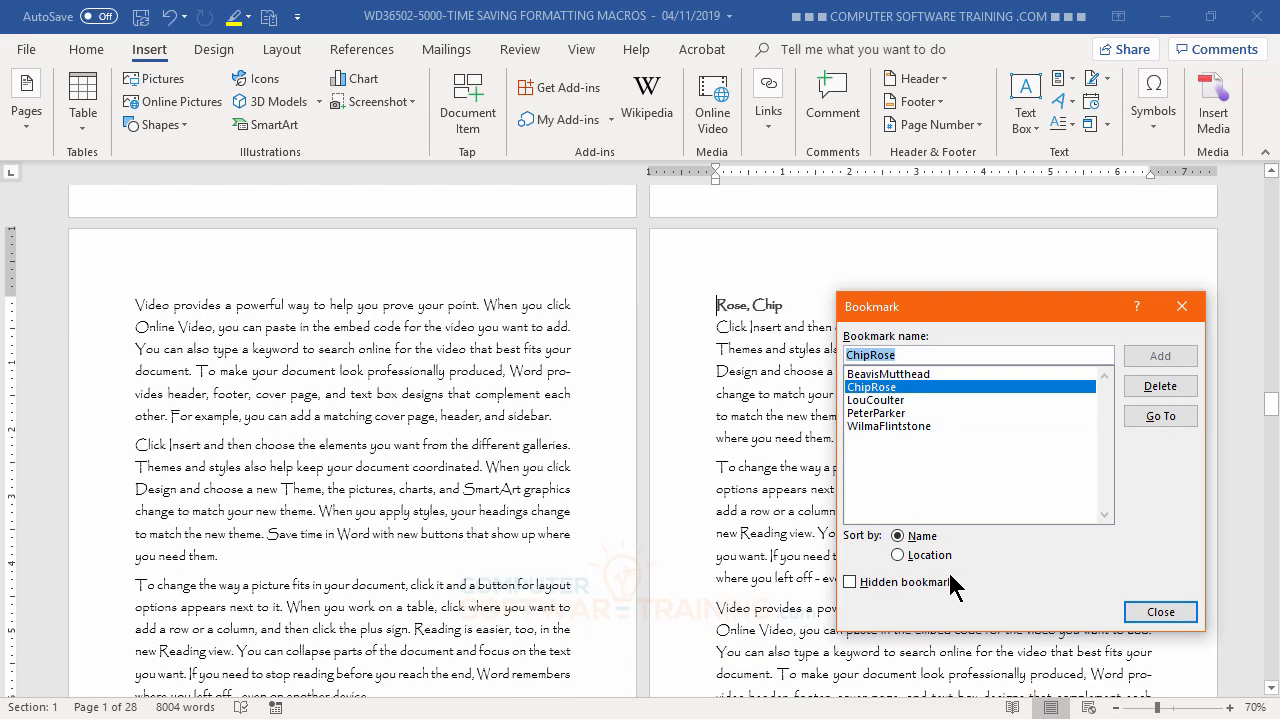
pyautogui.click(1165, 611)
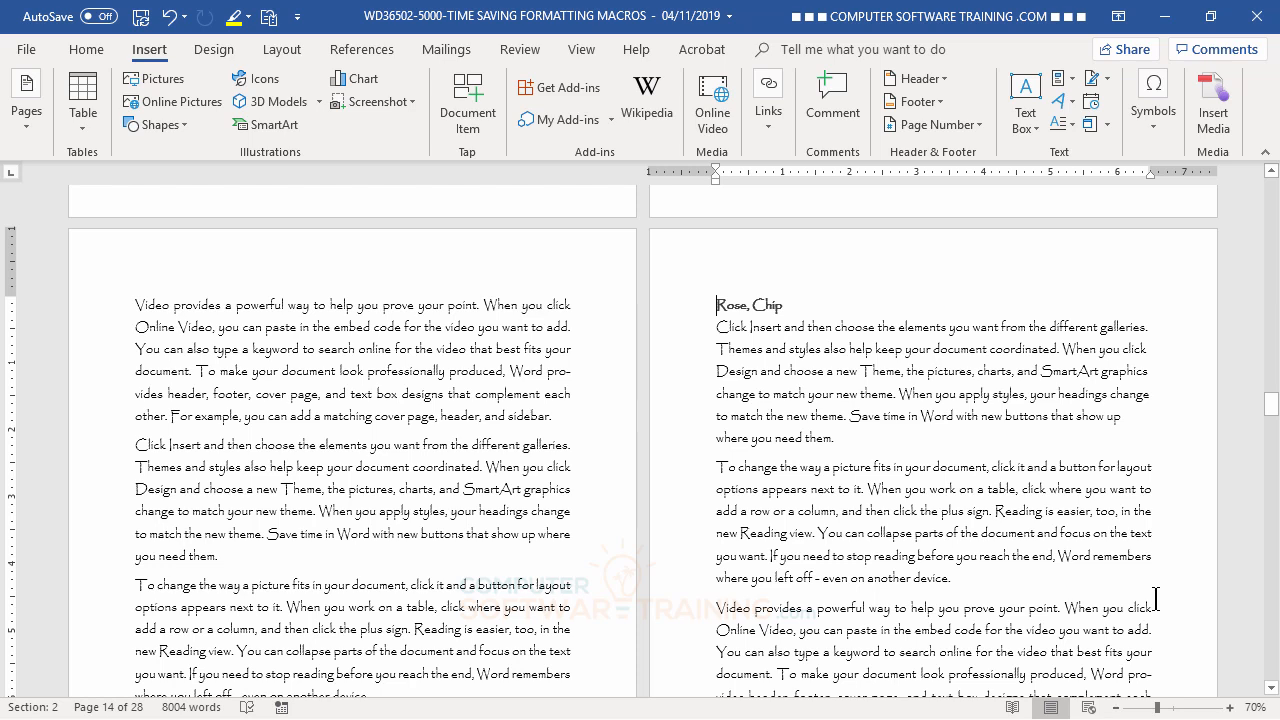
# Go to the start of the document and review the list of existing bookmarks.
pyautogui.hotkey('ctrl', 'Home')
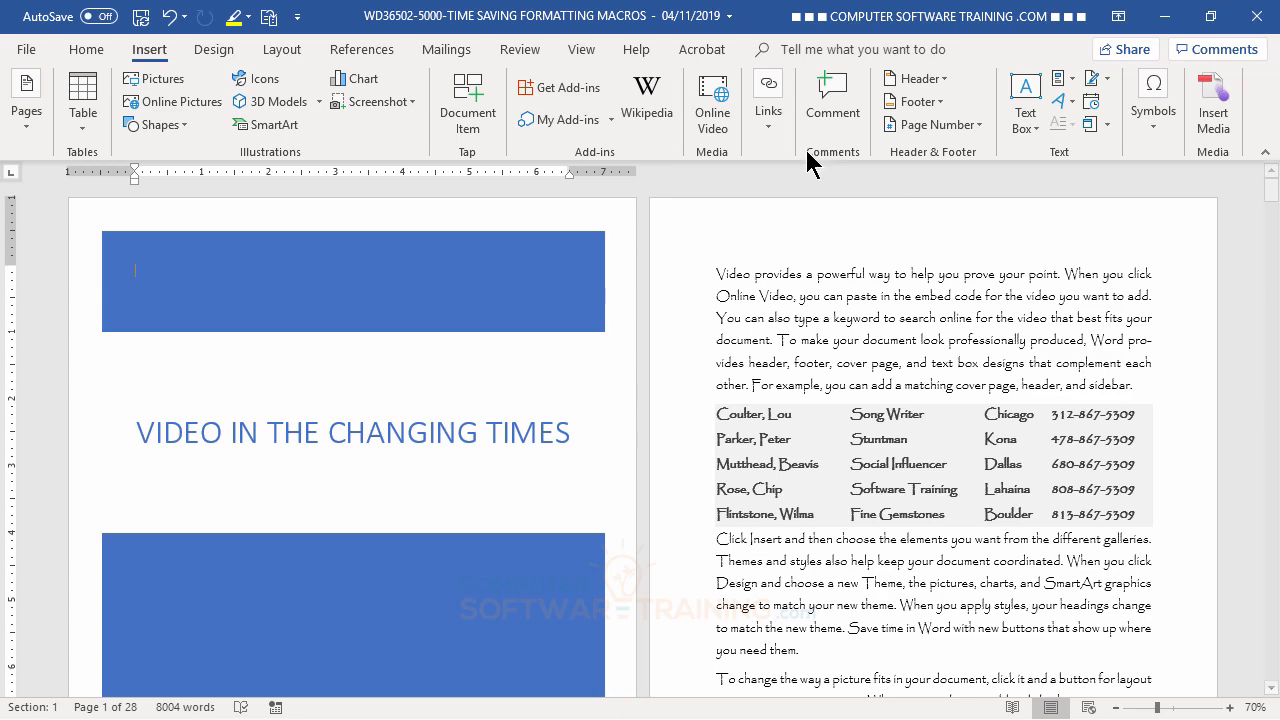
pyautogui.click(770, 140)
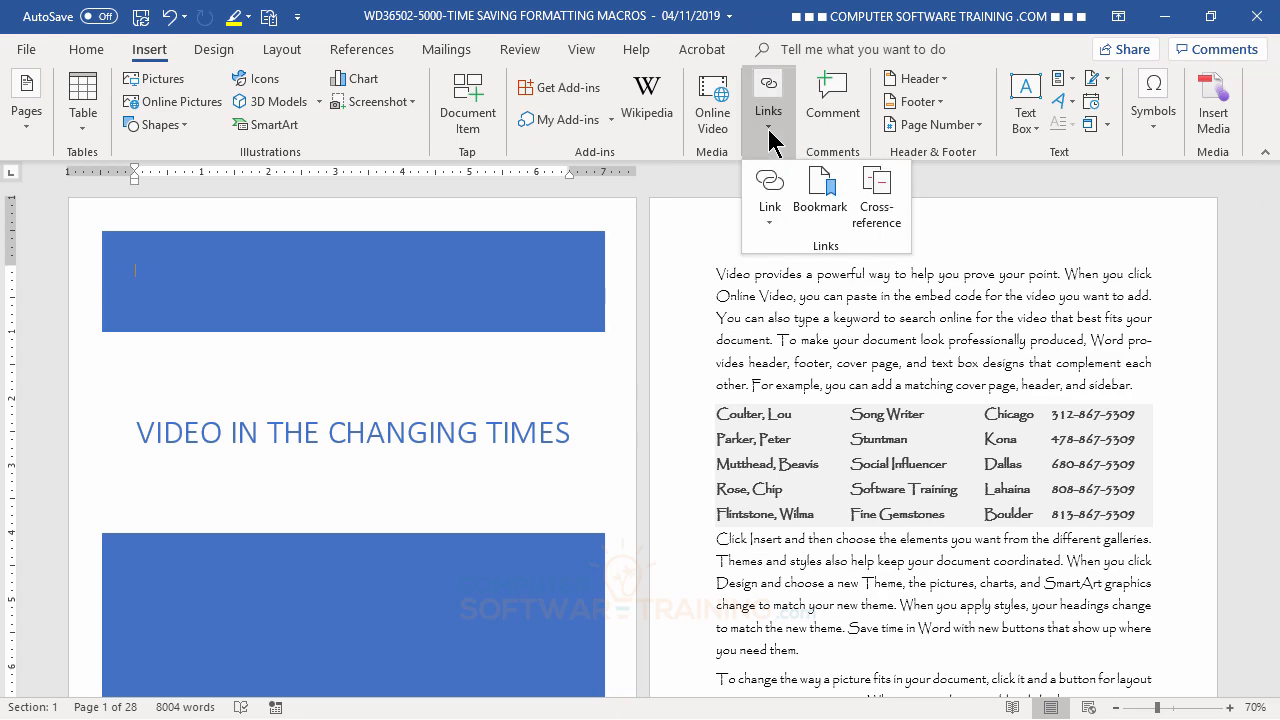
pyautogui.click(826, 180)
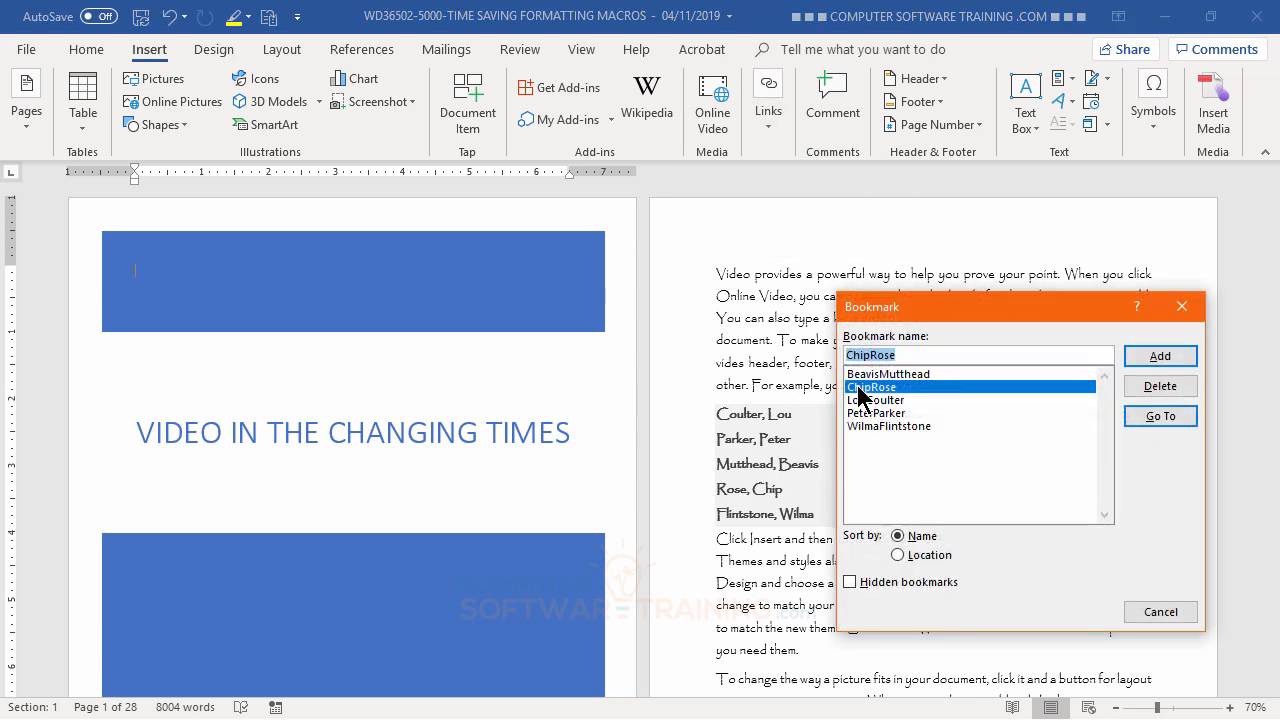
pyautogui.click(1160, 612)
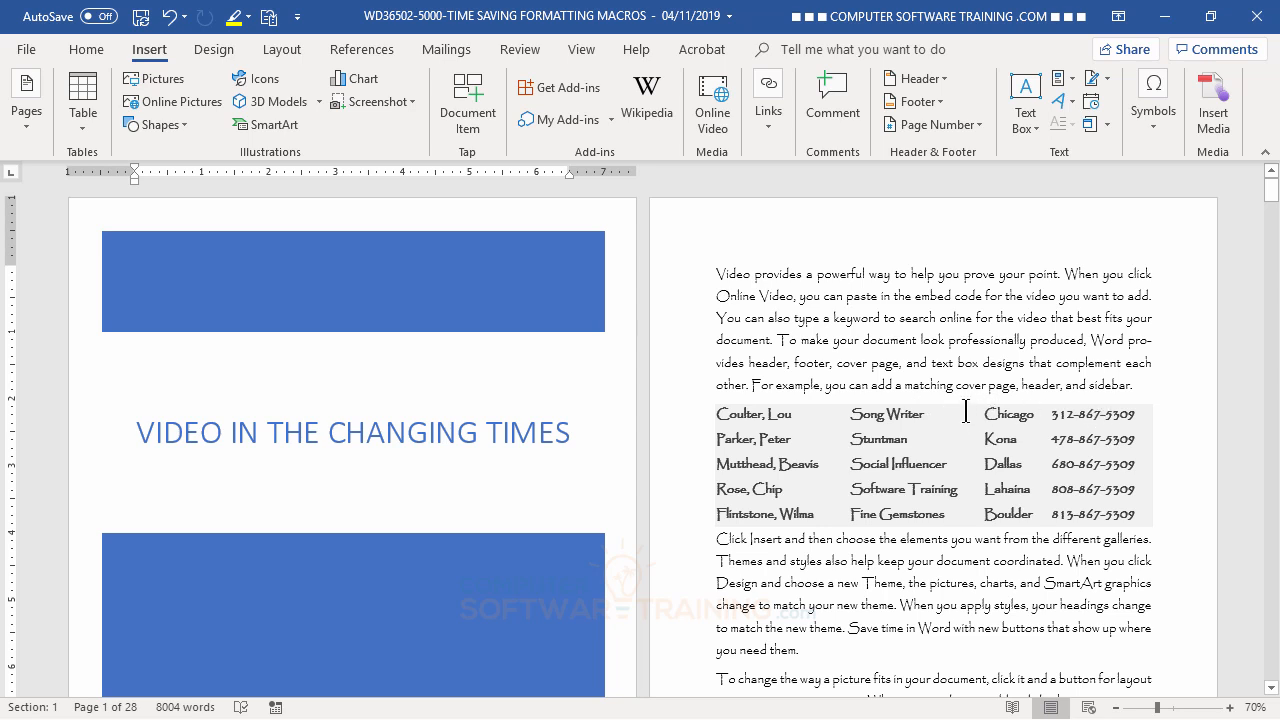
# Hyperlink the entire Song Writer row of the page 2 table to the bookmark bearing that person's name.
pyautogui.hotkey('shift', 'F4')
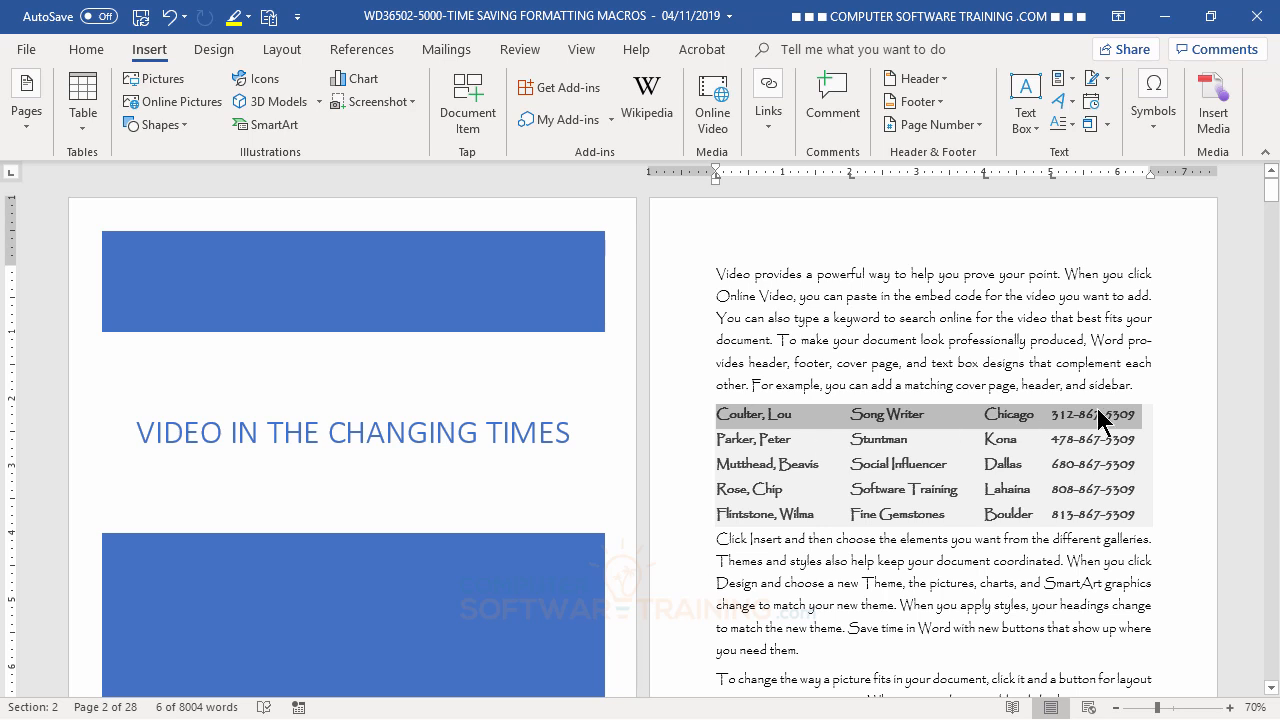
pyautogui.click(768, 110)
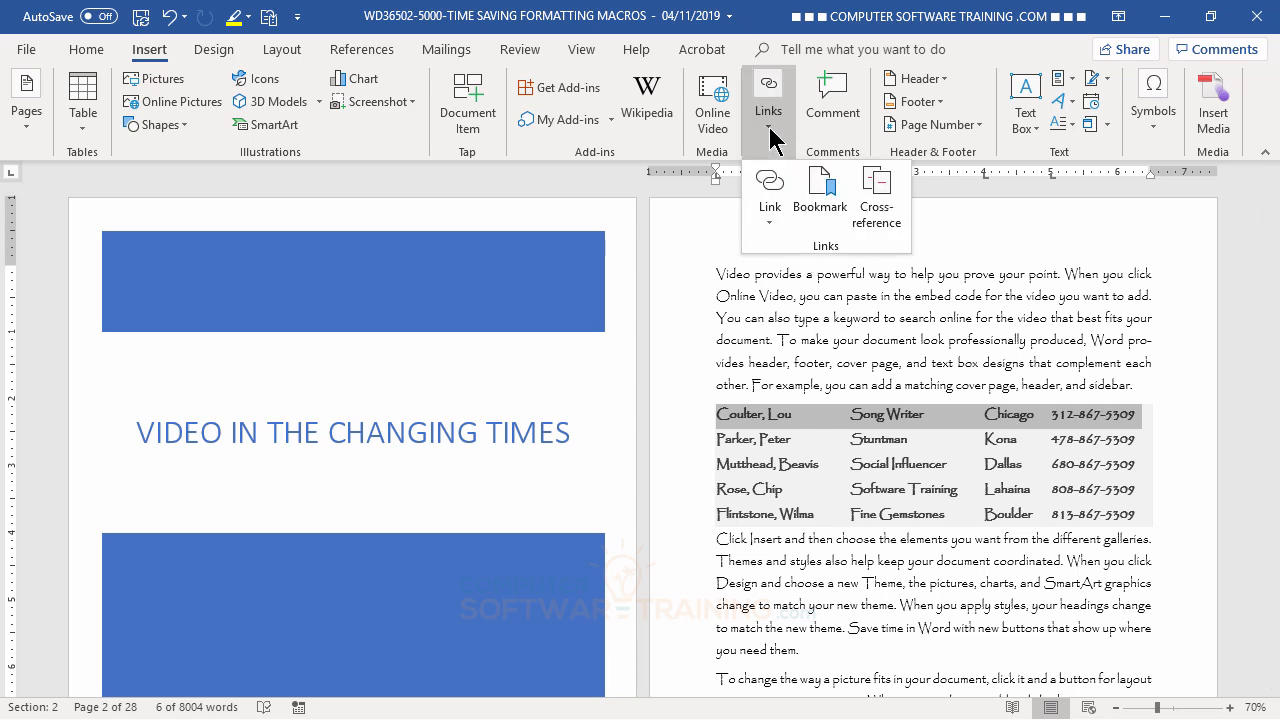
pyautogui.click(771, 222)
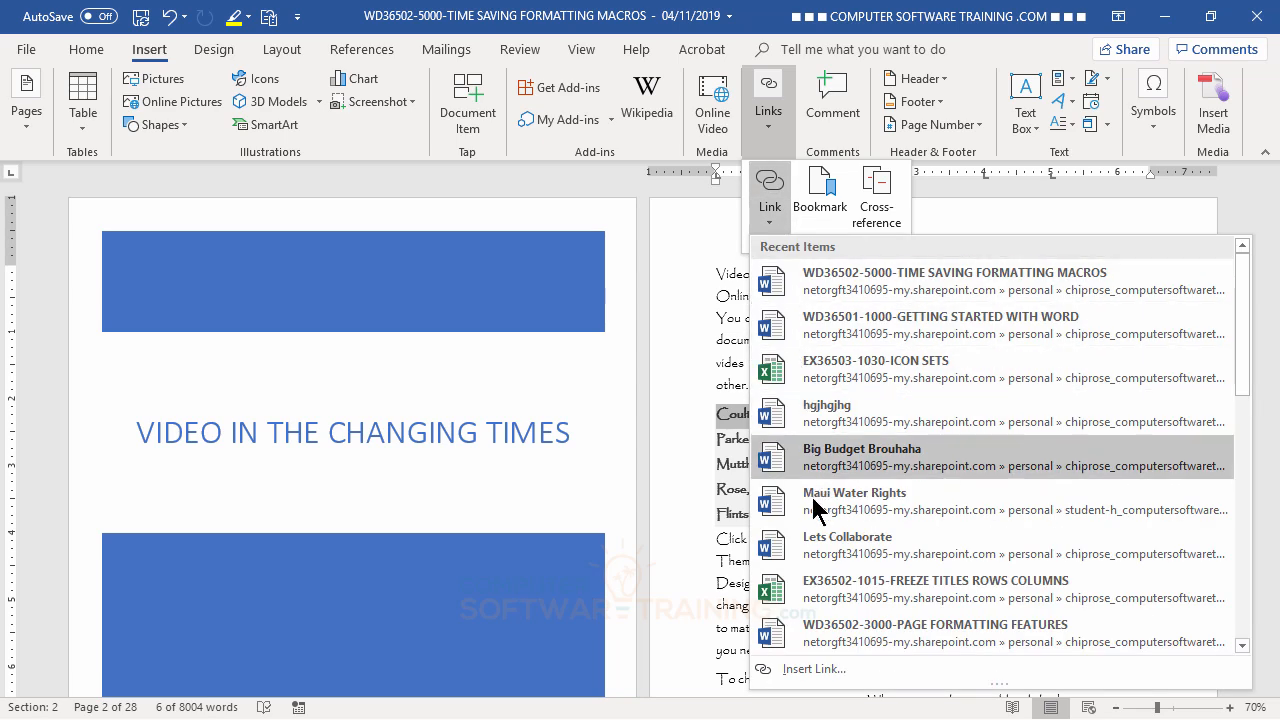
pyautogui.click(814, 669)
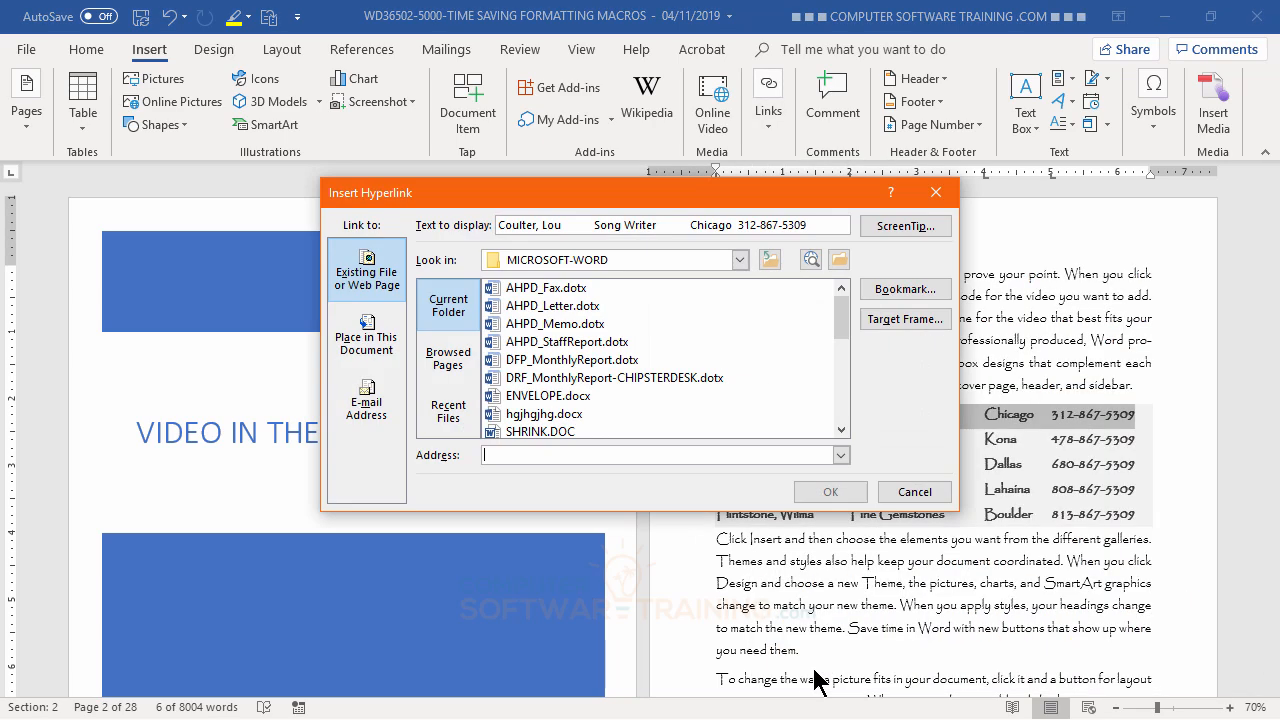
pyautogui.click(905, 290)
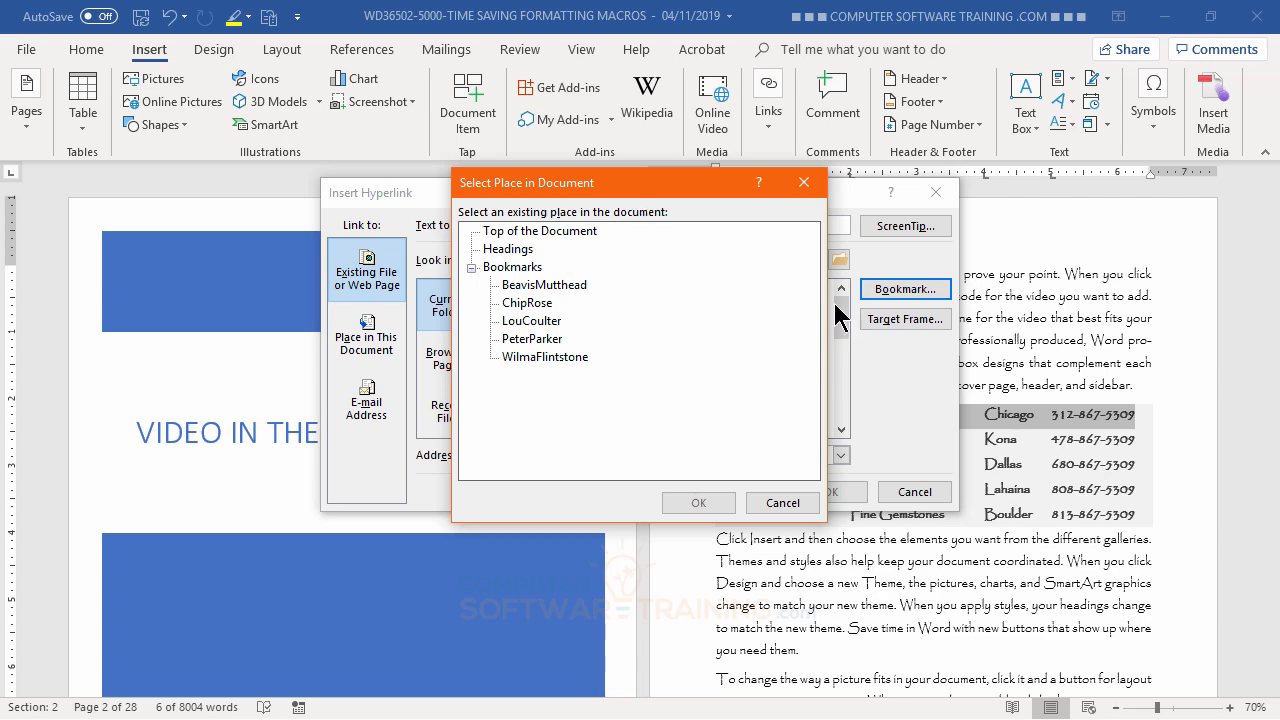
pyautogui.click(780, 502)
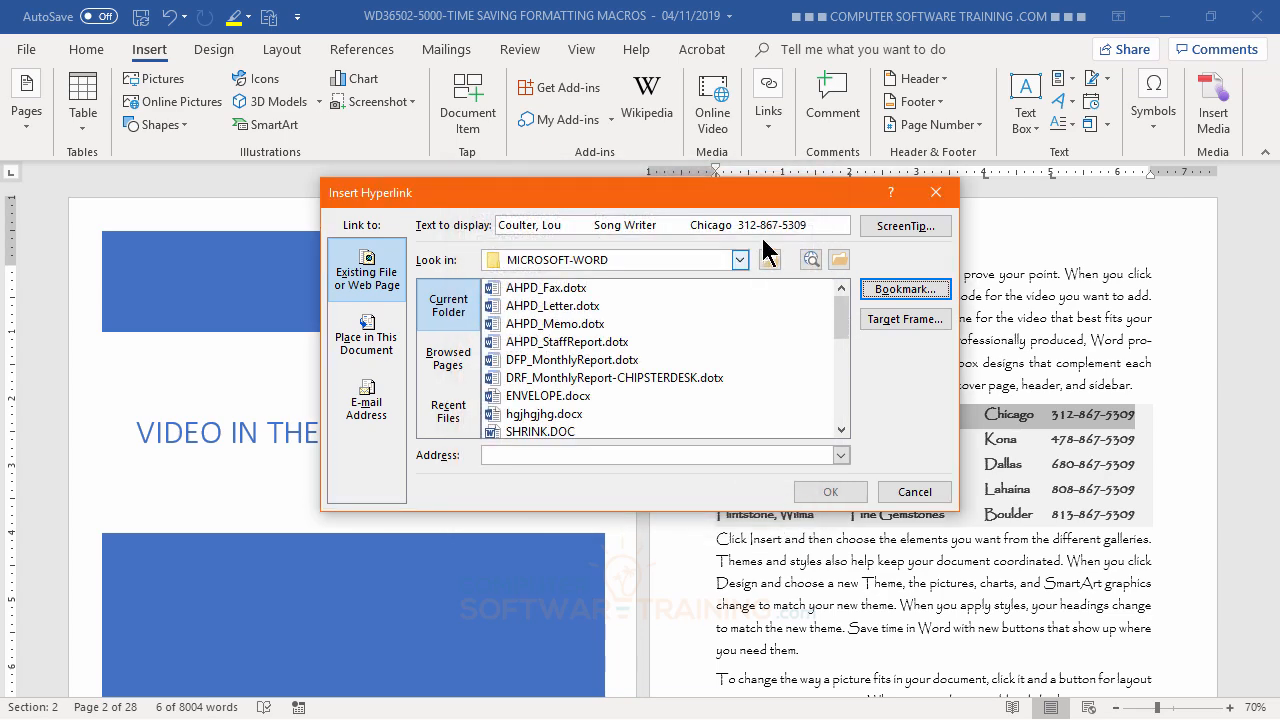
pyautogui.moveTo(781, 198); pyautogui.dragTo(506, 92)
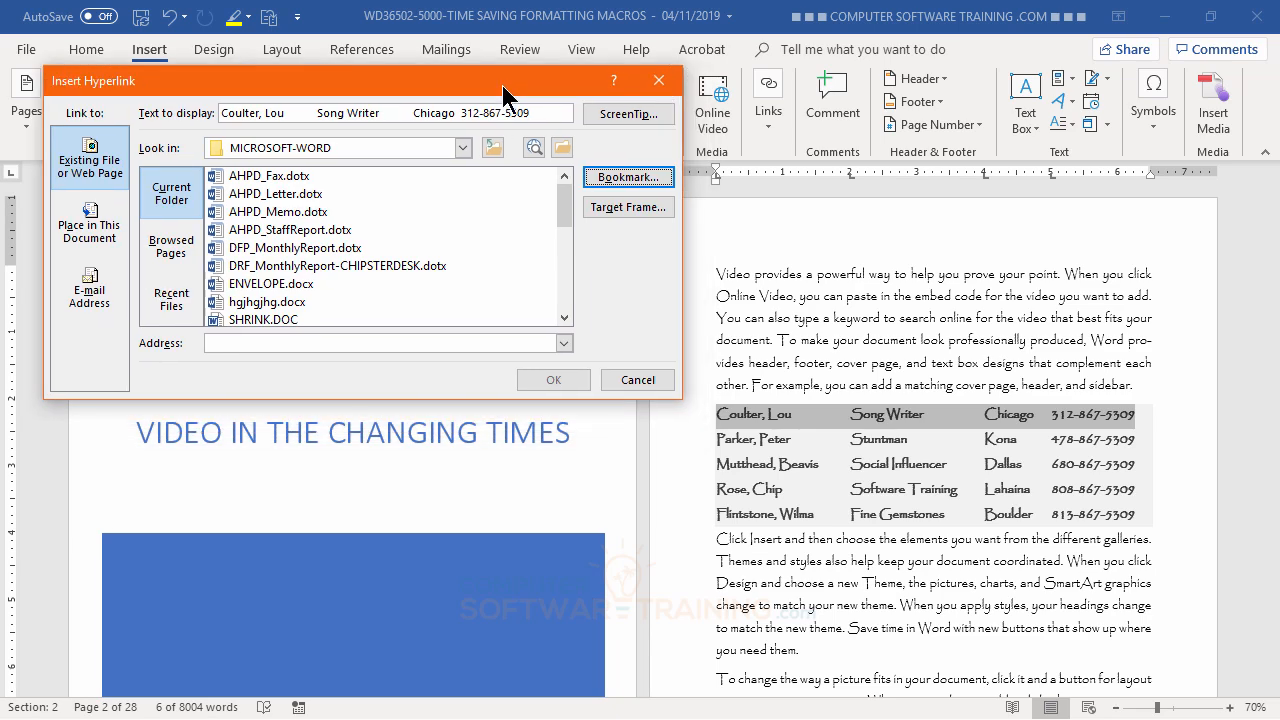
pyautogui.click(622, 176)
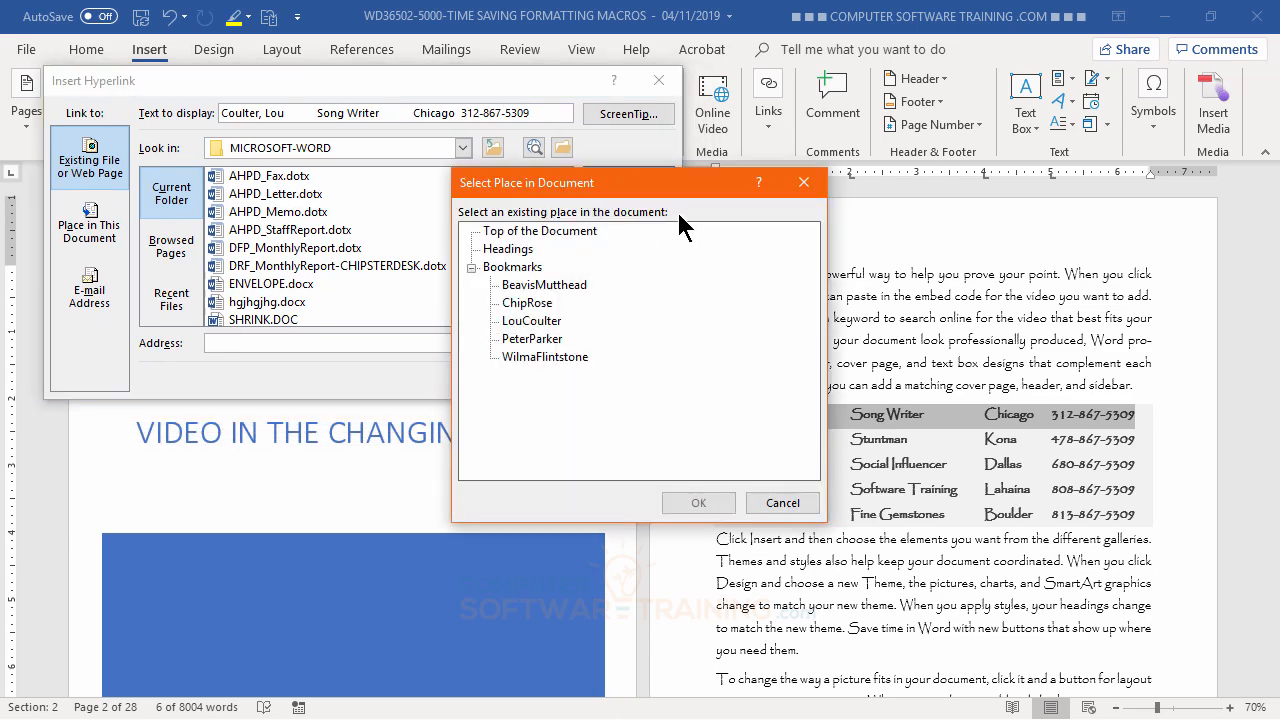
pyautogui.moveTo(683, 188); pyautogui.dragTo(465, 182)
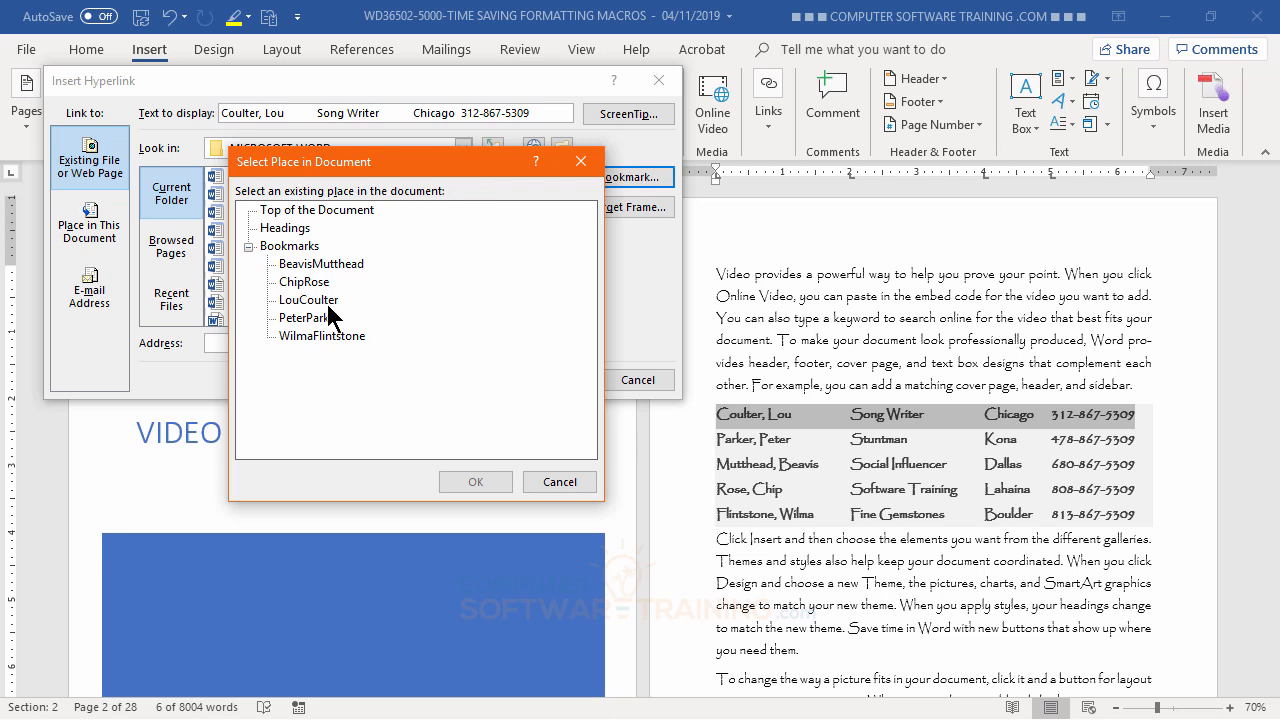
pyautogui.click(313, 300)
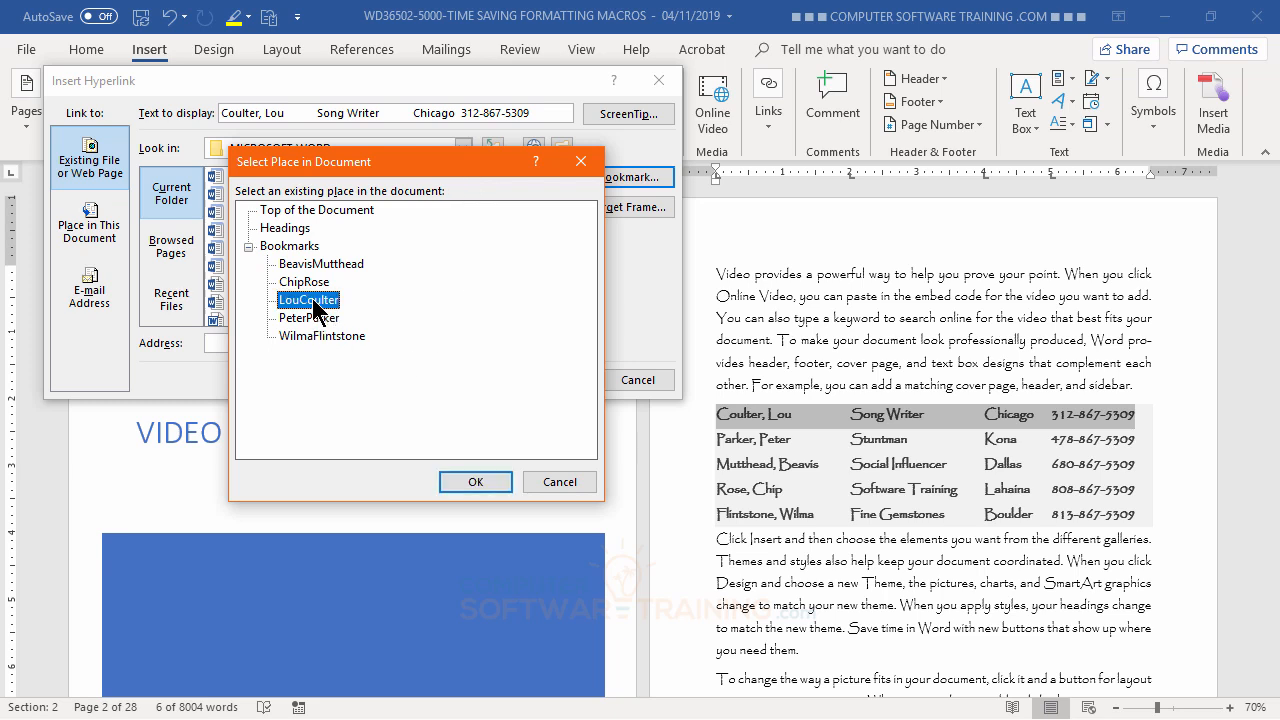
pyautogui.click(484, 483)
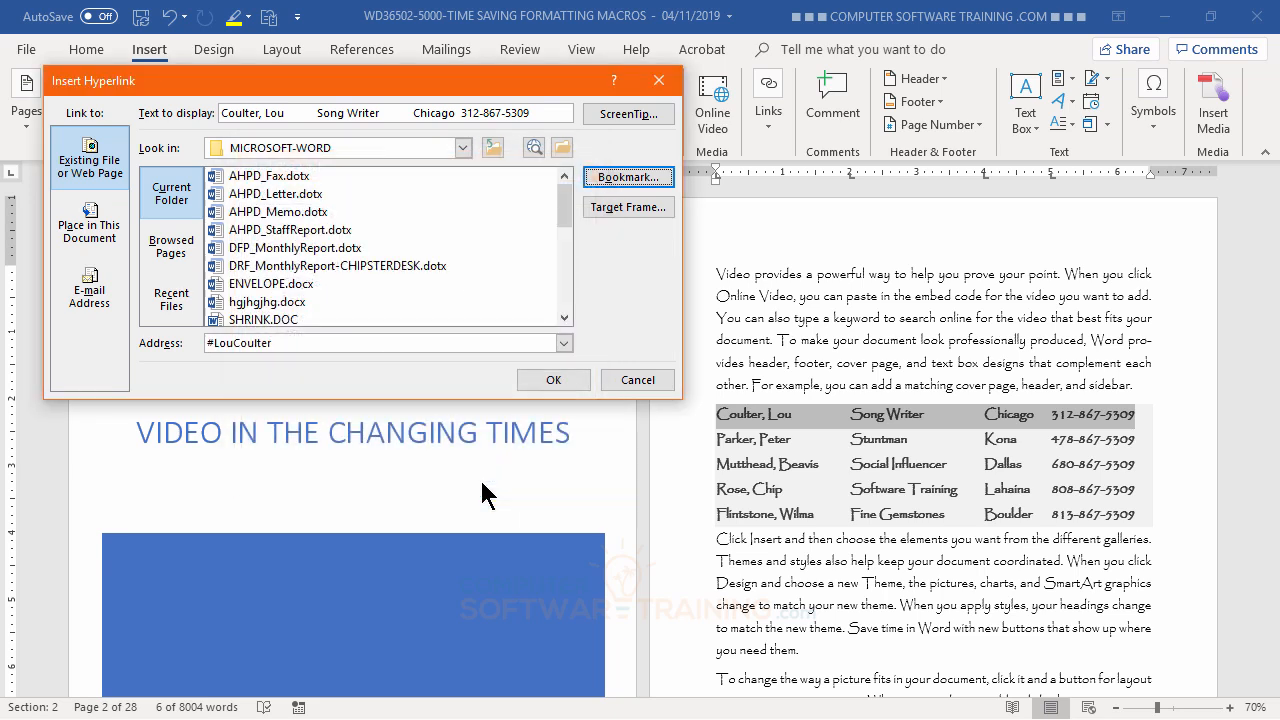
pyautogui.click(548, 381)
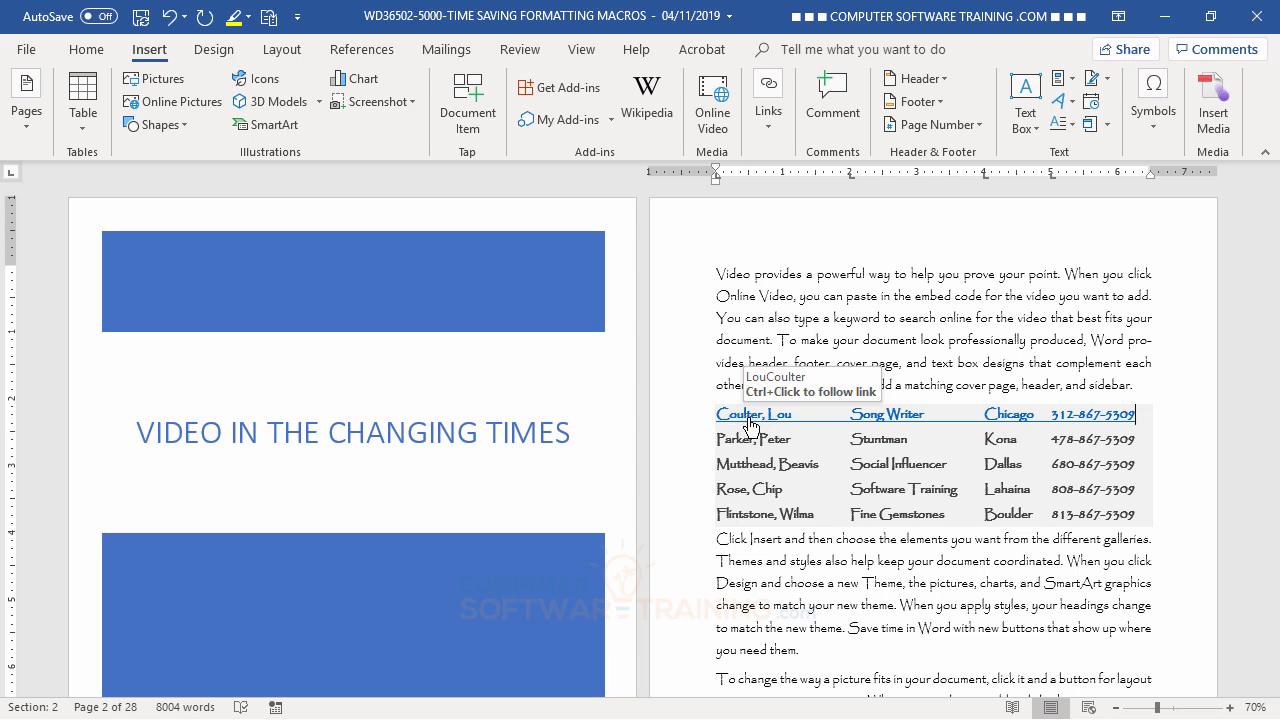
# Test the Song Writer row's hyperlink by following it to its heading, and return to the page 2 table.
pyautogui.hotkey('shift', 'Home')
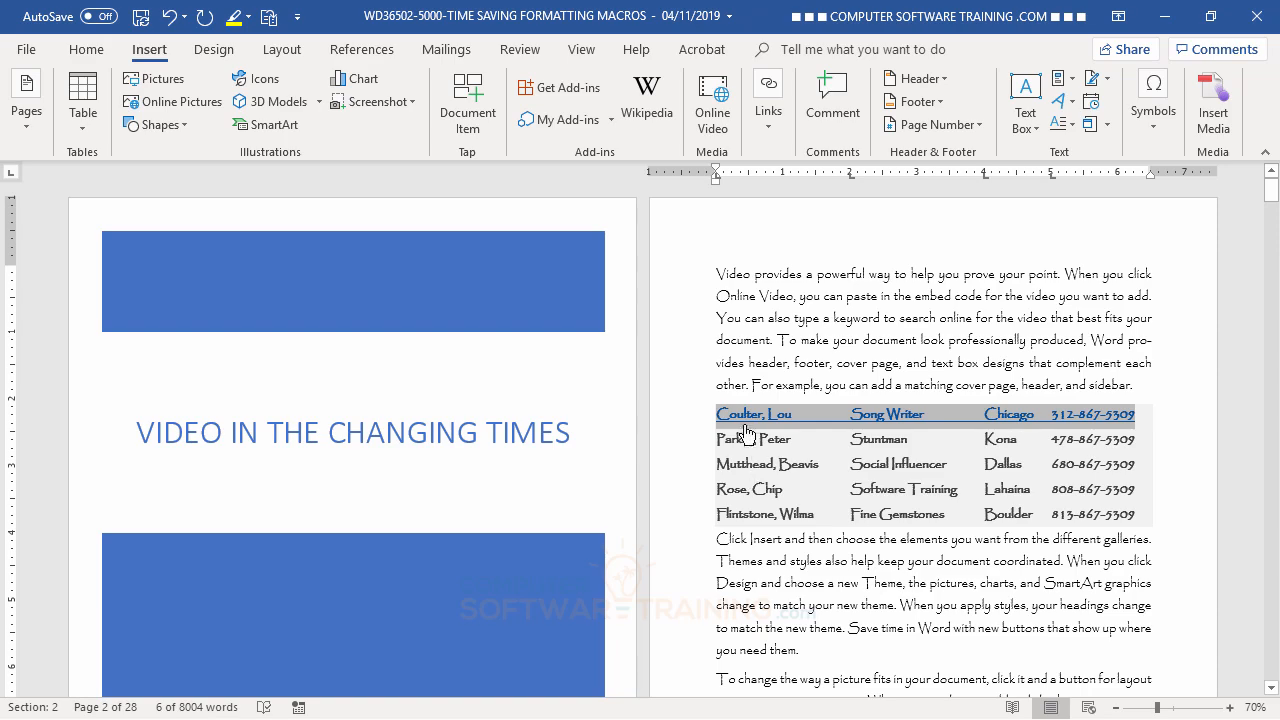
pyautogui.keyDown('ctrl'); pyautogui.click(749, 422); pyautogui.keyUp('ctrl')
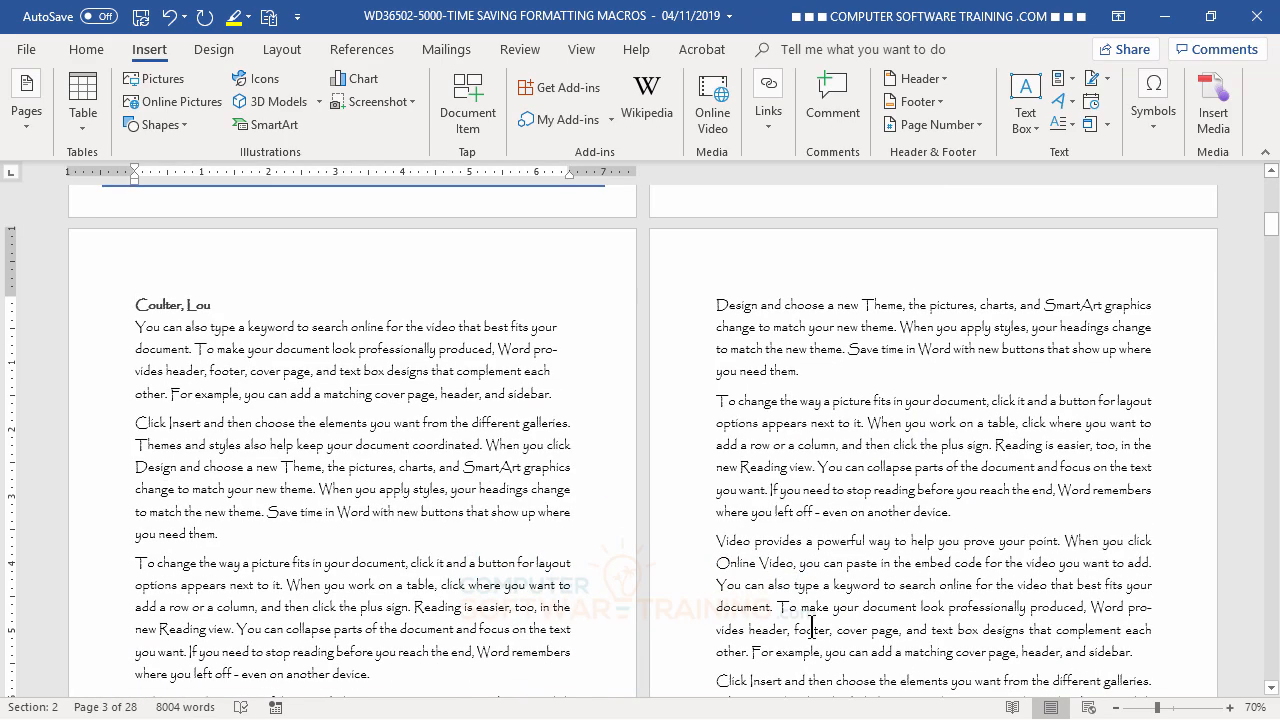
pyautogui.scroll(5, 916, 571)
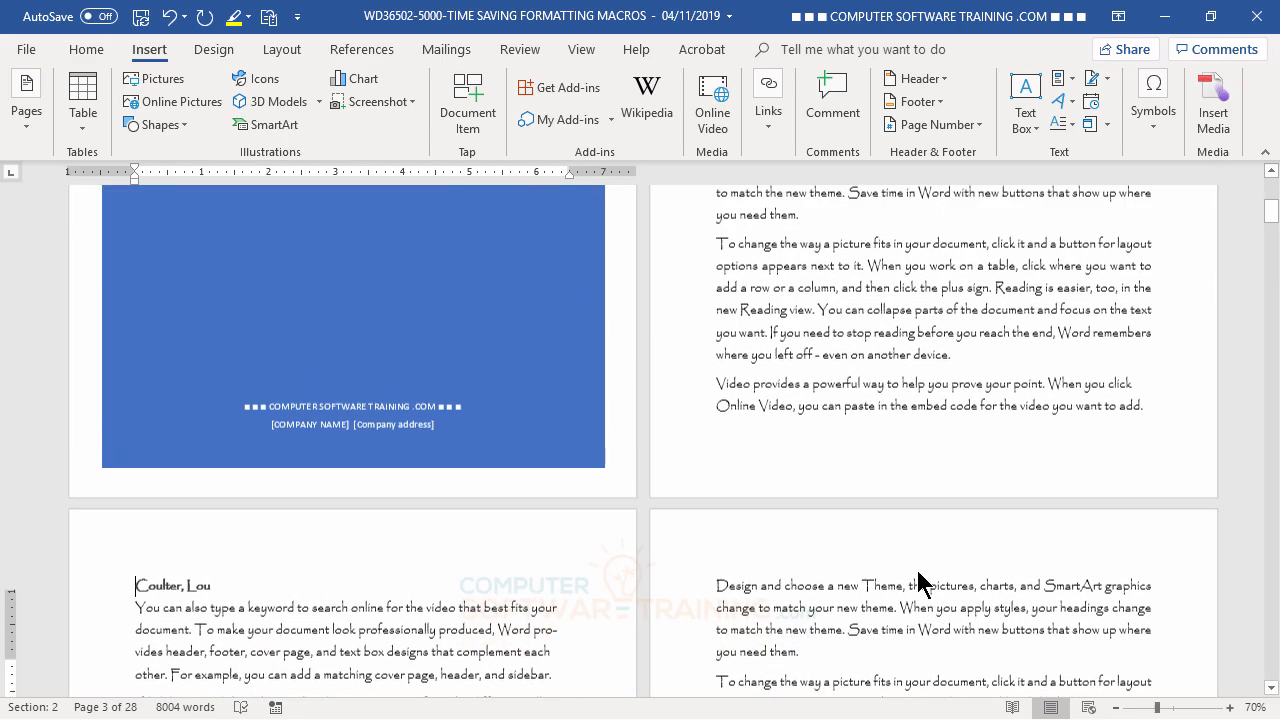
pyautogui.scroll(3, 916, 571)
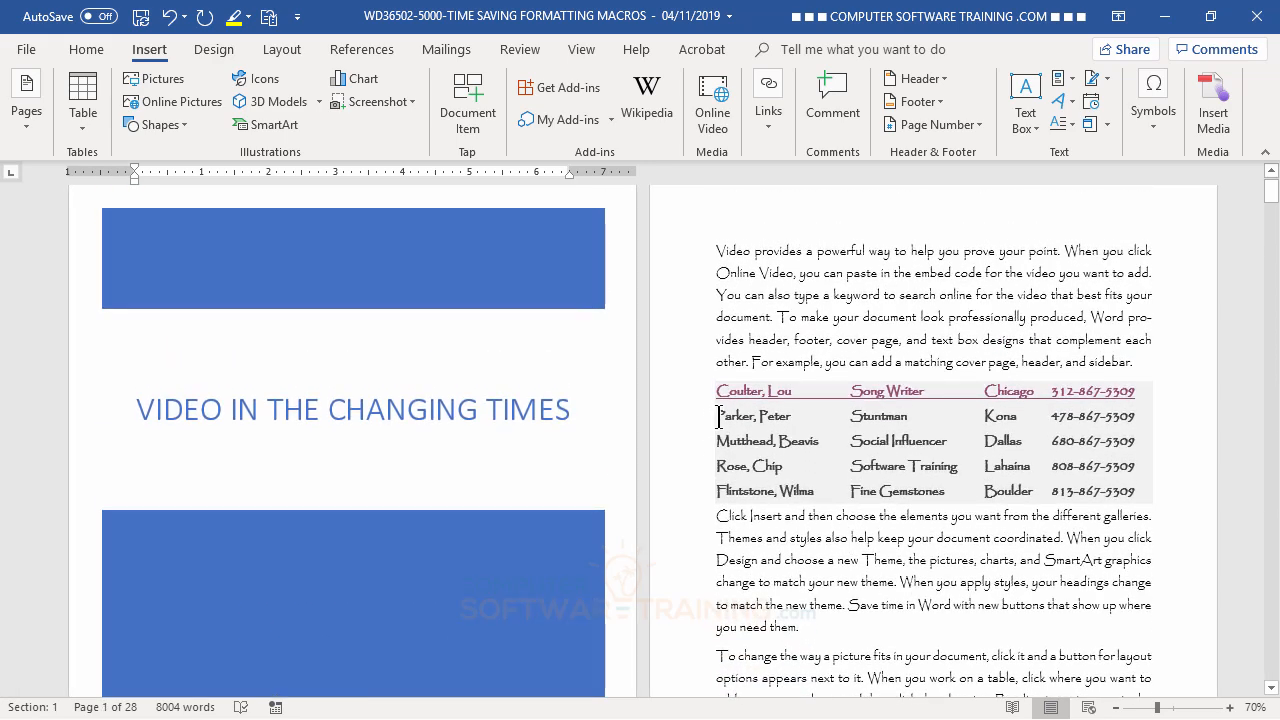
# Hyperlink the entire Stuntman row of the page 2 table to the bookmark bearing that person's name.
pyautogui.moveTo(718, 418); pyautogui.dragTo(1139, 420)
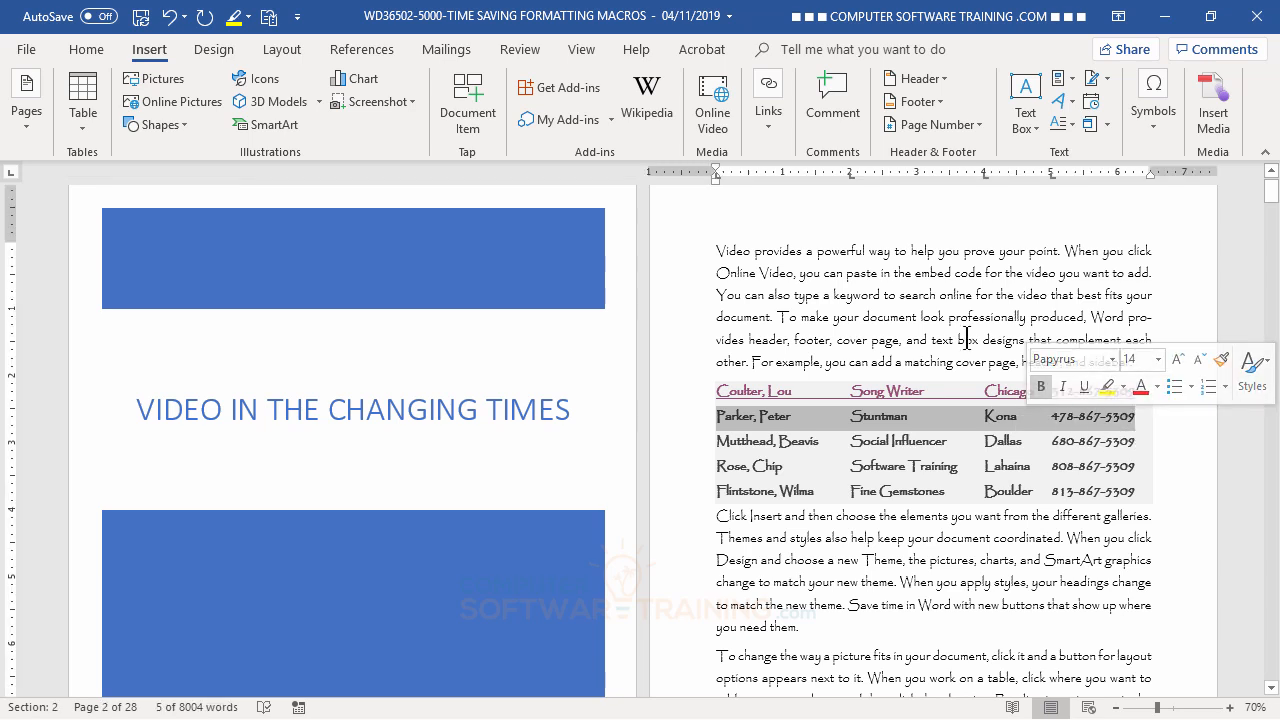
pyautogui.click(769, 115)
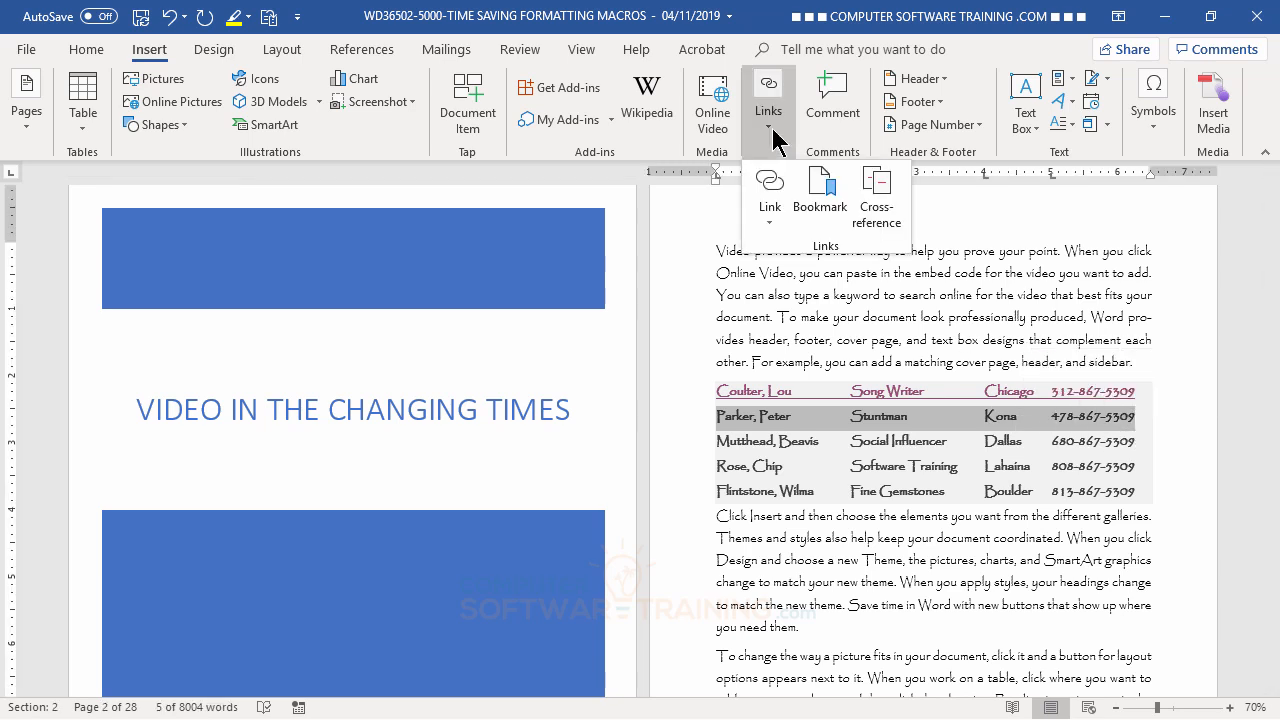
pyautogui.click(772, 218)
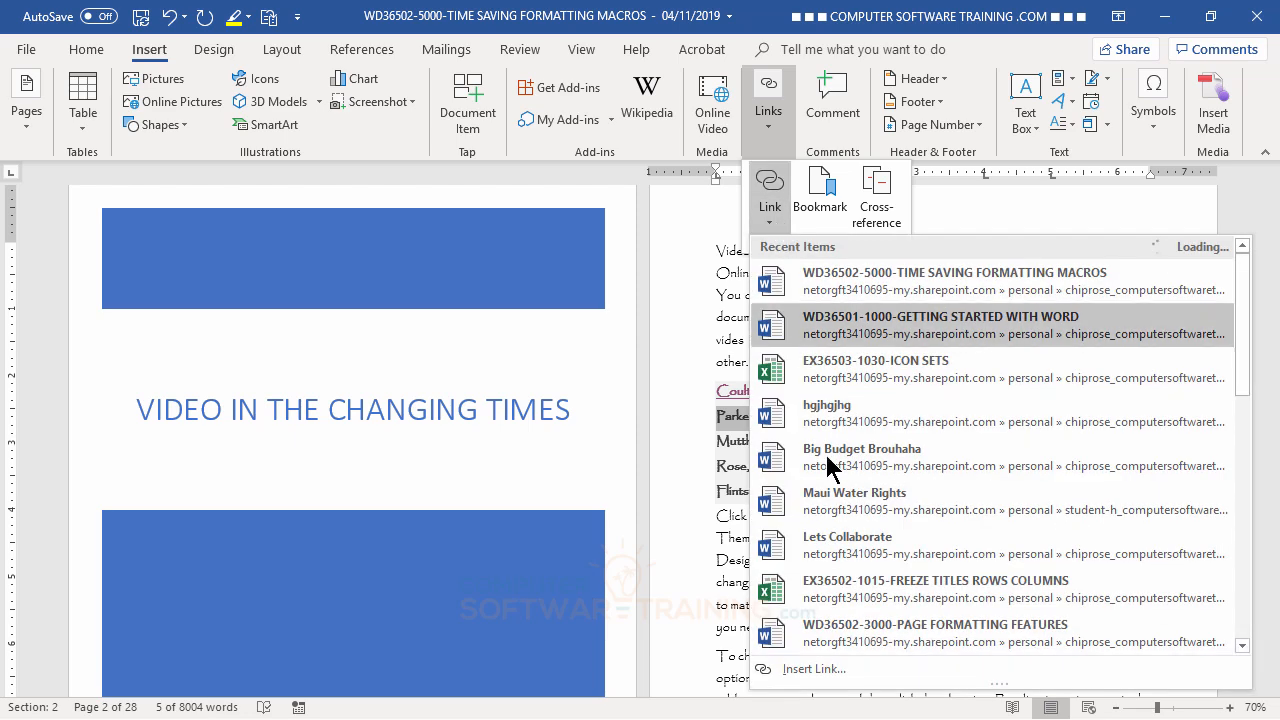
pyautogui.click(839, 667)
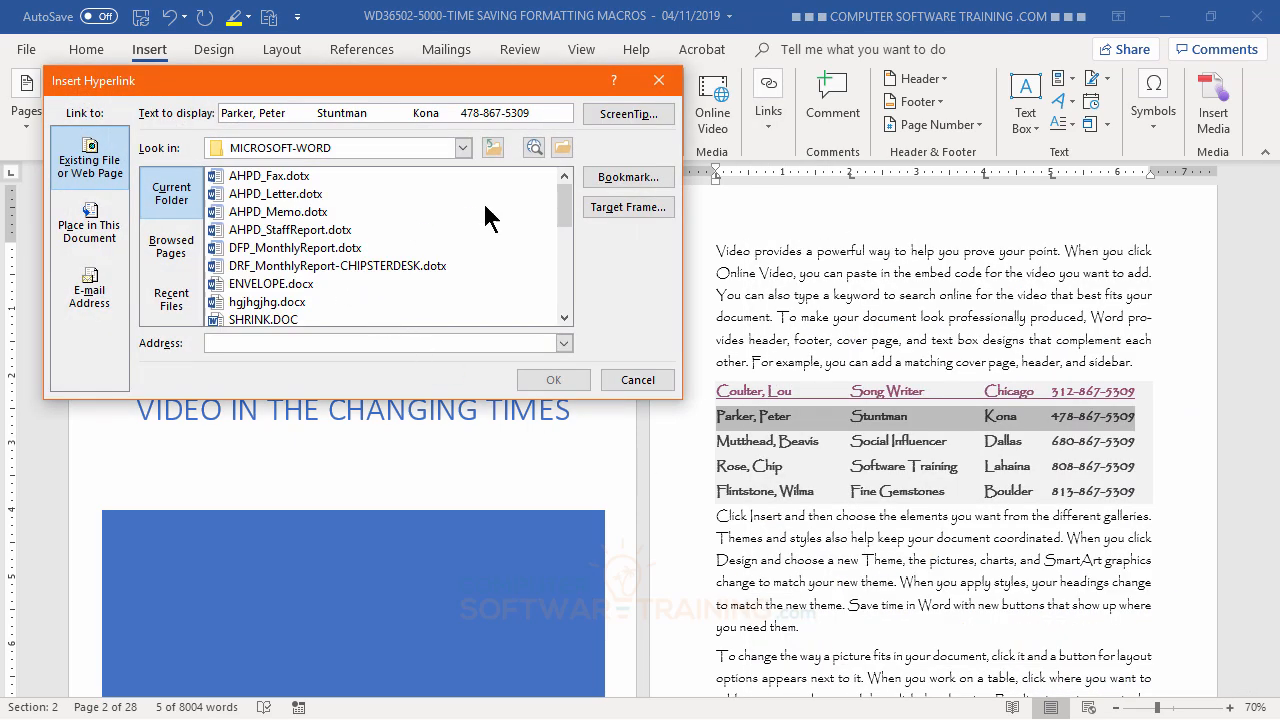
pyautogui.click(628, 178)
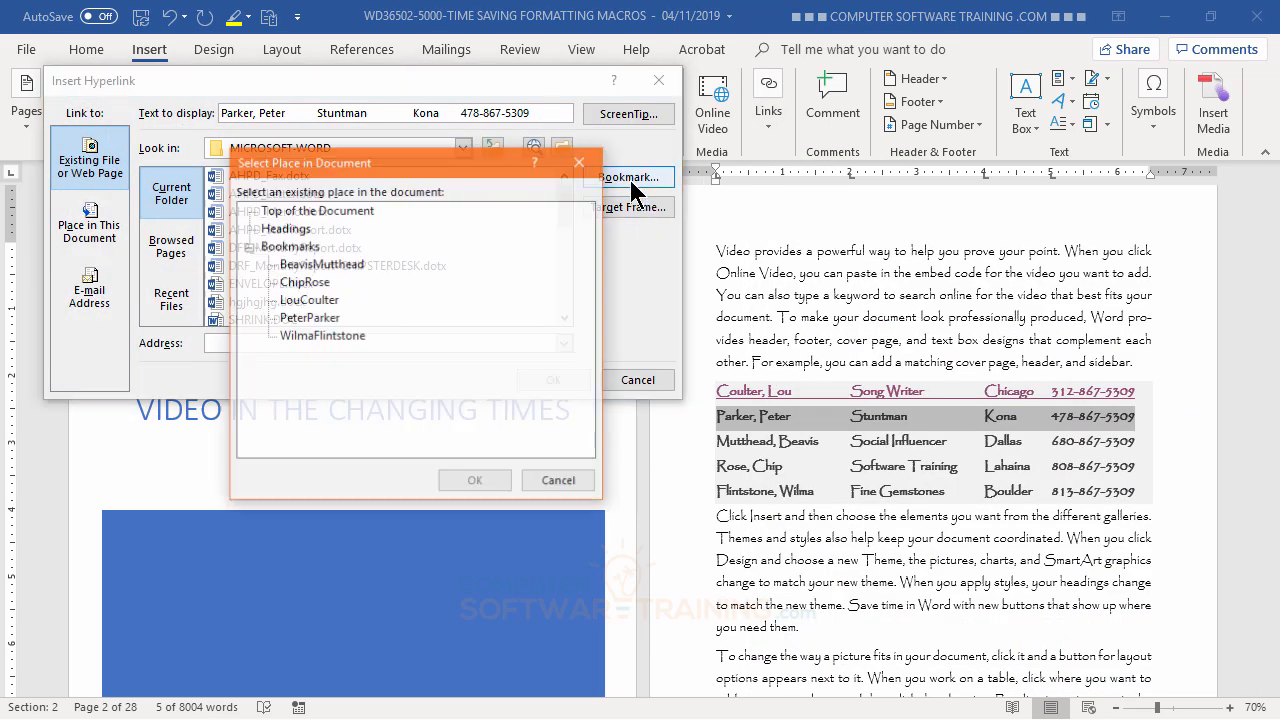
pyautogui.click(312, 318)
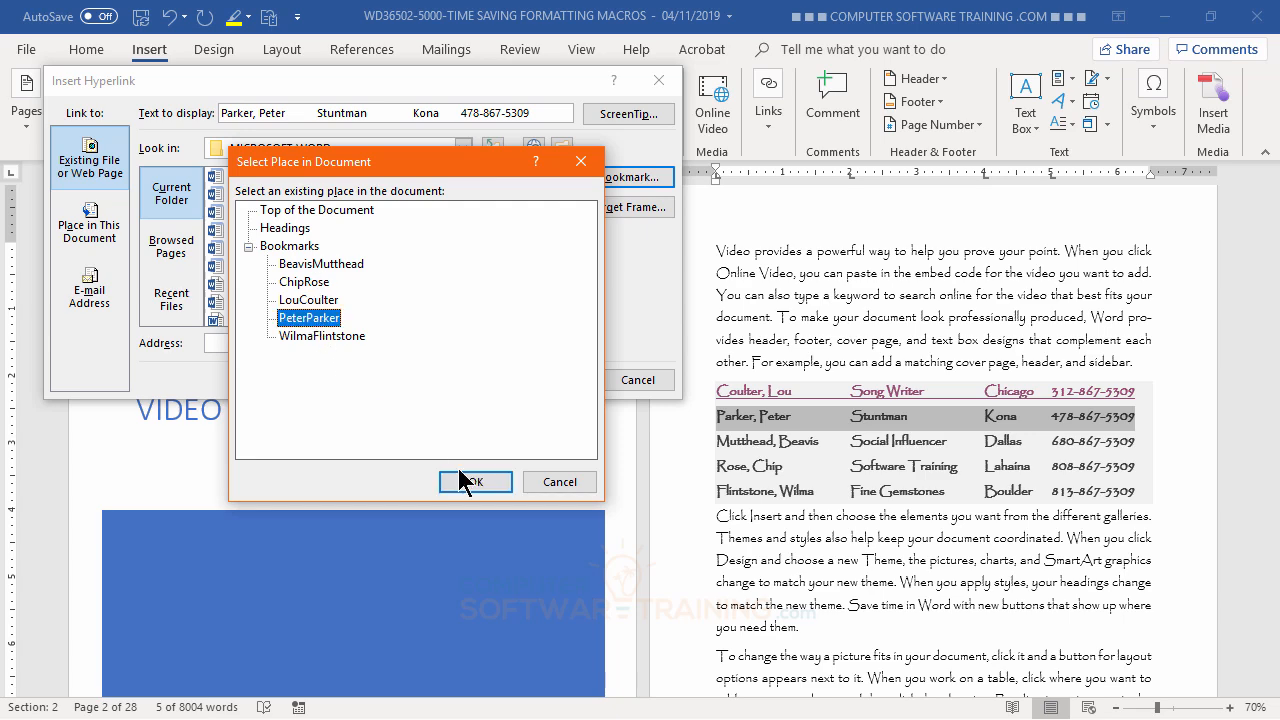
pyautogui.click(470, 484)
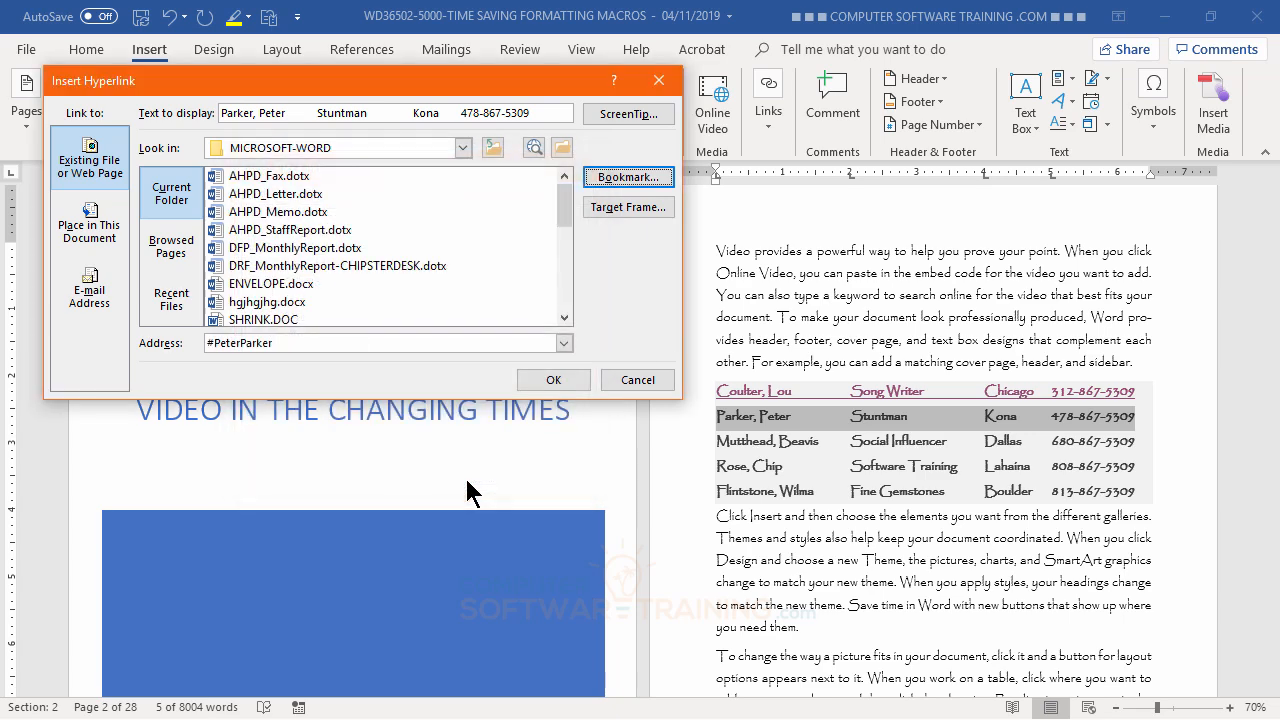
pyautogui.click(558, 380)
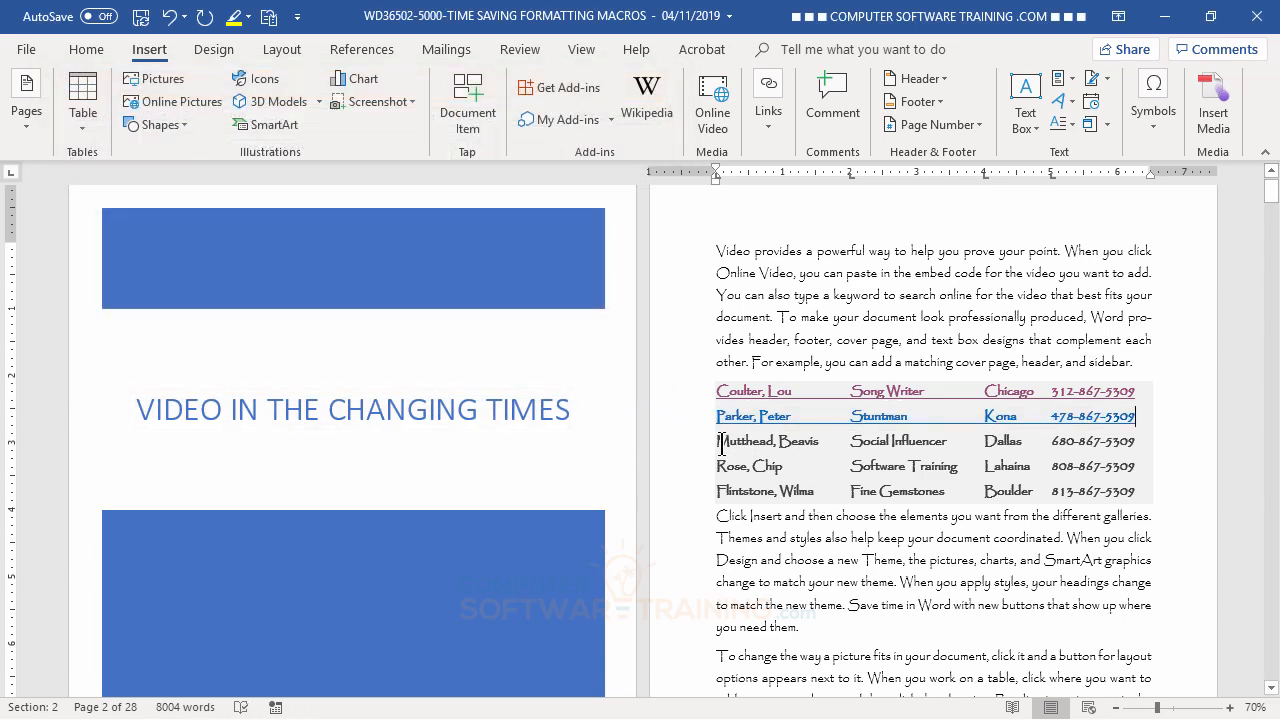
# Hyperlink the entire Social Influencer row of the page 2 table to the matching person's bookmark.
pyautogui.moveTo(718, 443); pyautogui.dragTo(1134, 451)
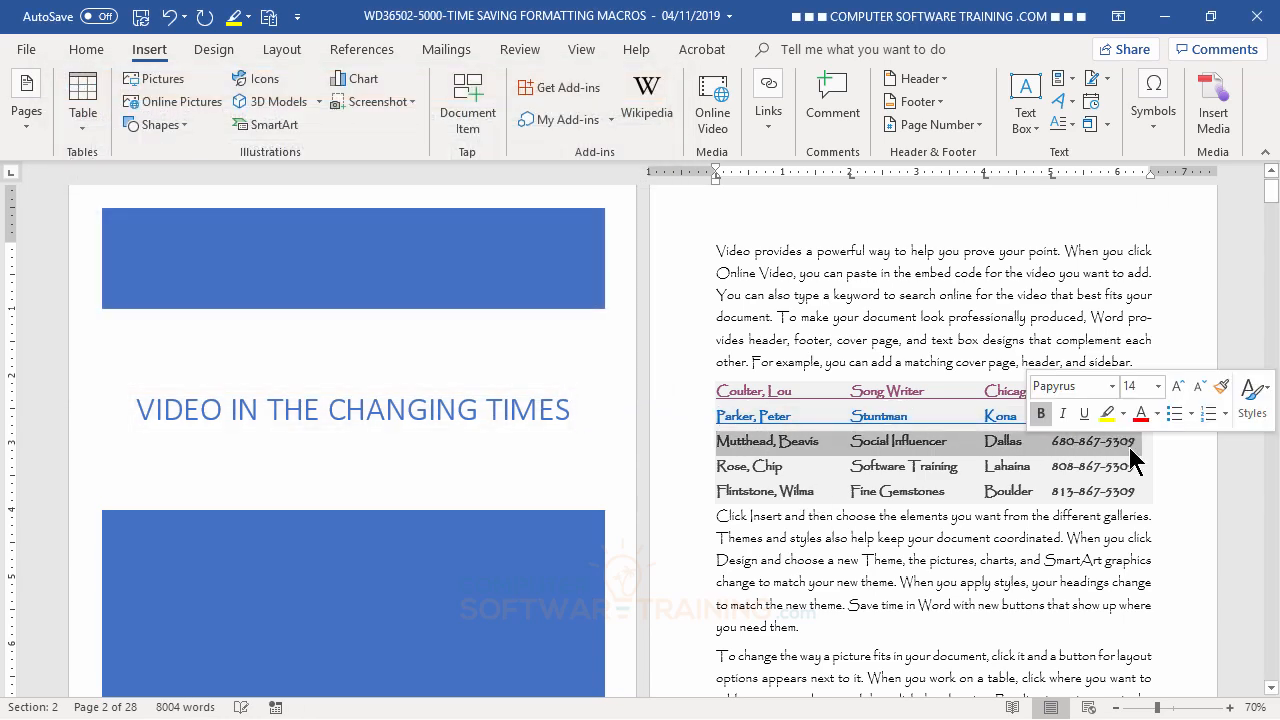
pyautogui.click(777, 132)
pyautogui.click(772, 218)
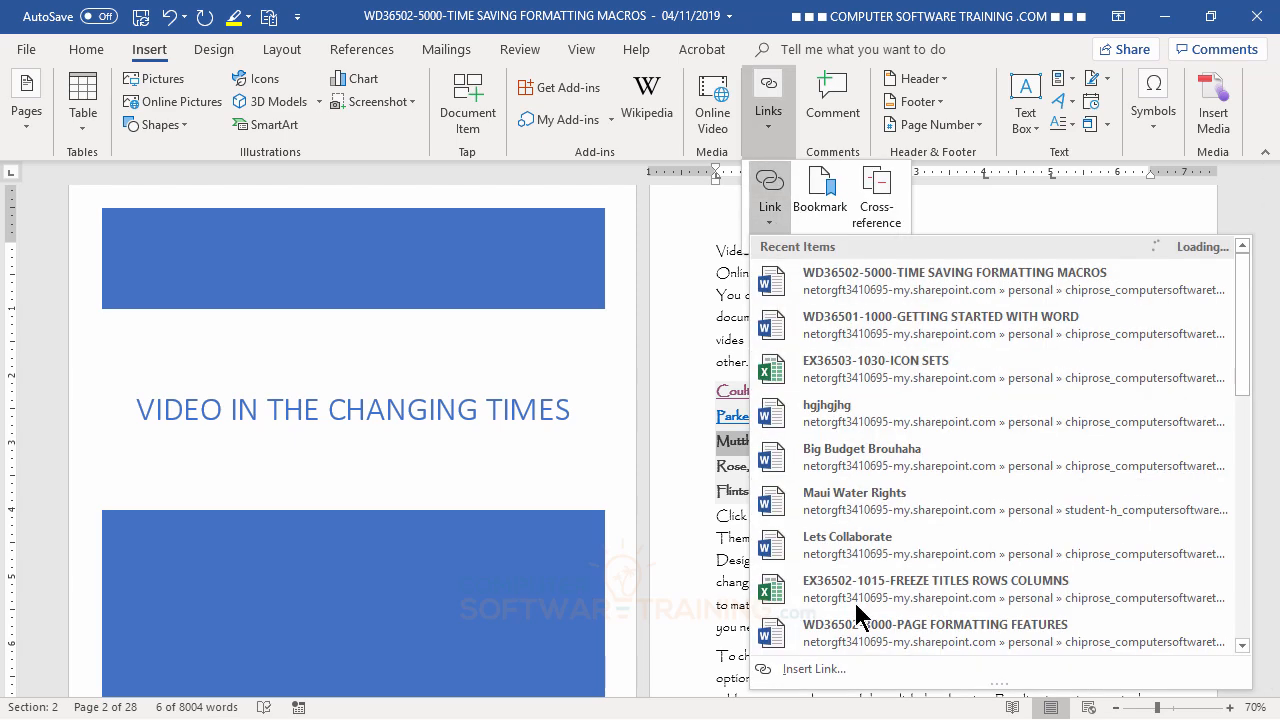
pyautogui.click(853, 668)
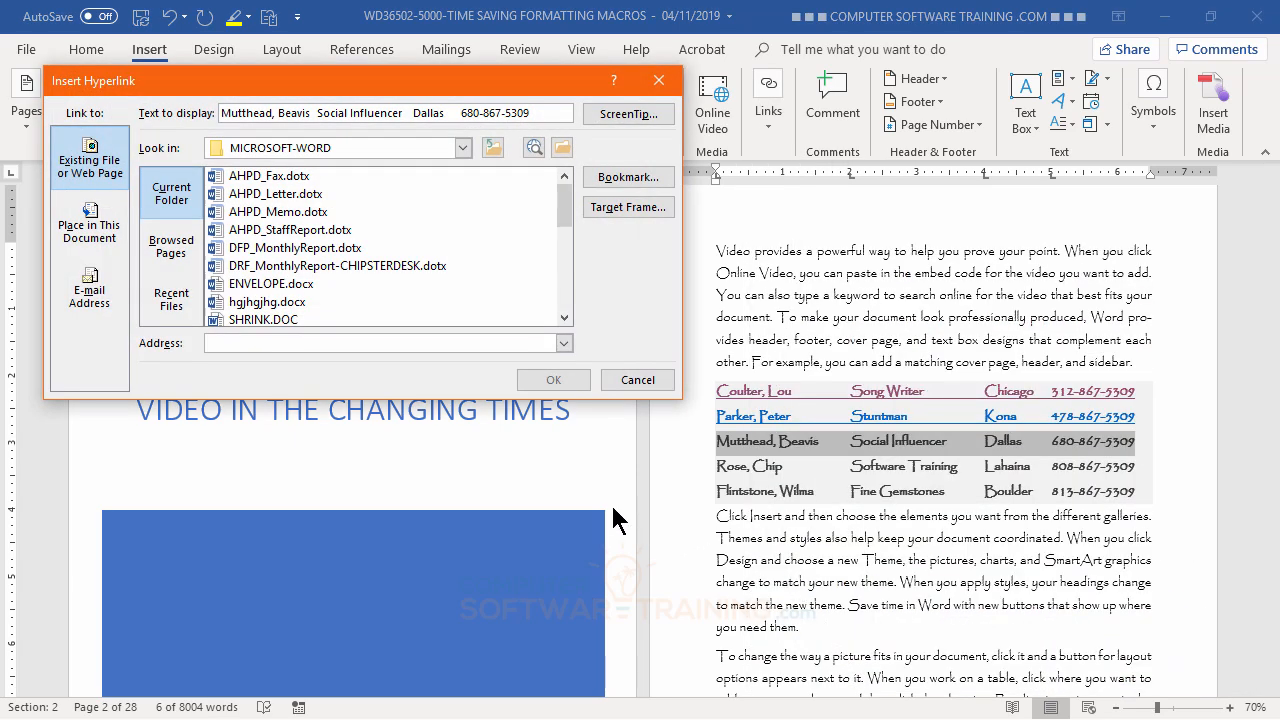
pyautogui.click(628, 177)
pyautogui.click(321, 264)
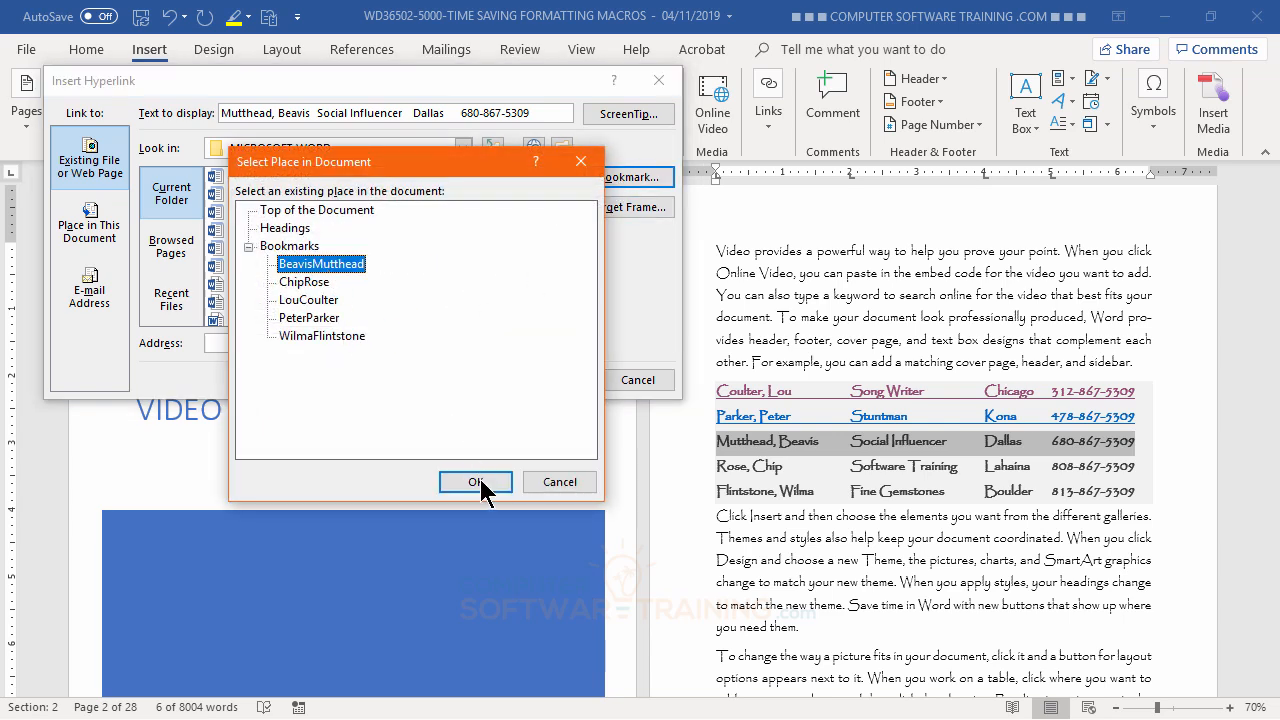
pyautogui.click(477, 481)
pyautogui.click(545, 384)
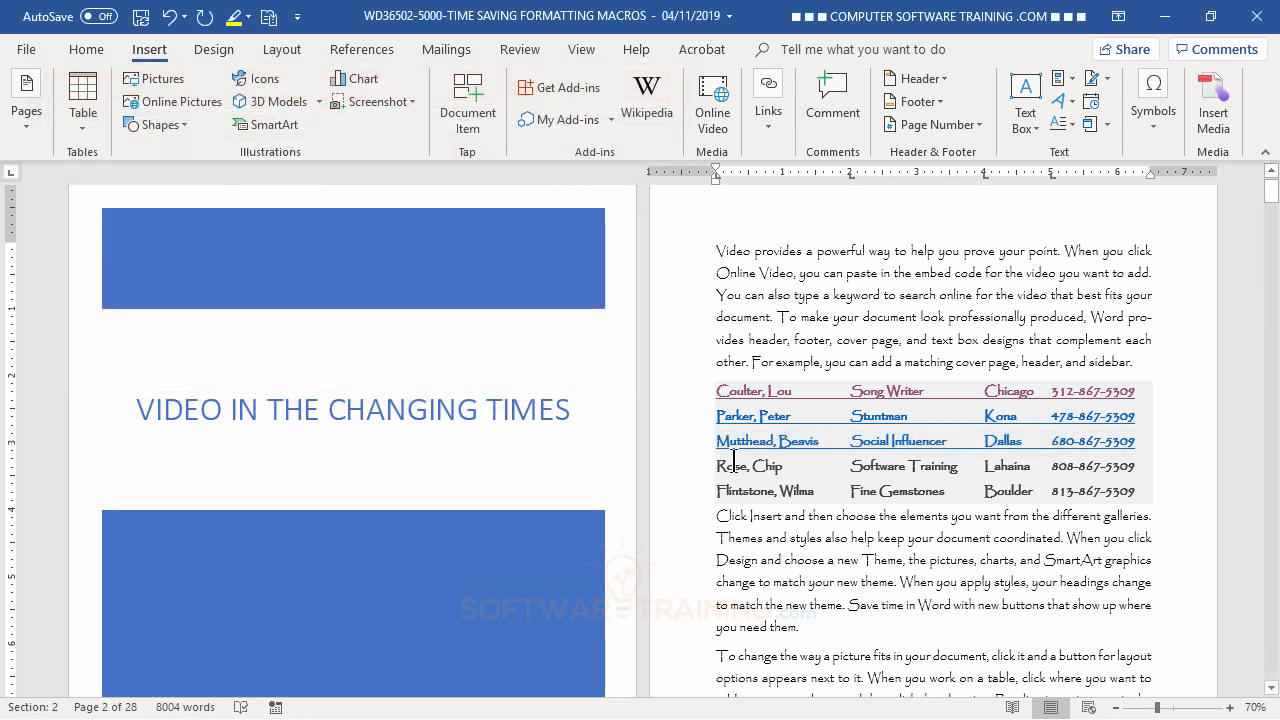
# Hyperlink the entire Software Training row of the page 2 table to the matching person's bookmark.
pyautogui.moveTo(733, 461); pyautogui.dragTo(1137, 470)
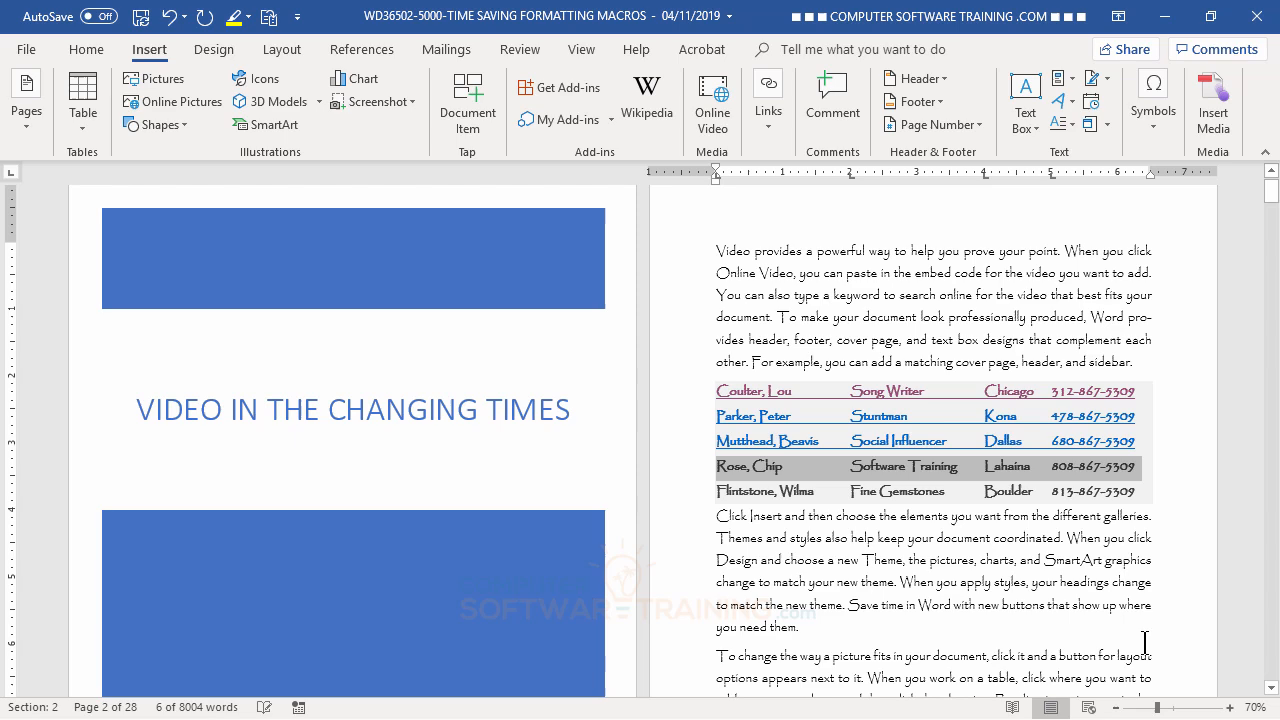
pyautogui.click(770, 135)
pyautogui.click(769, 230)
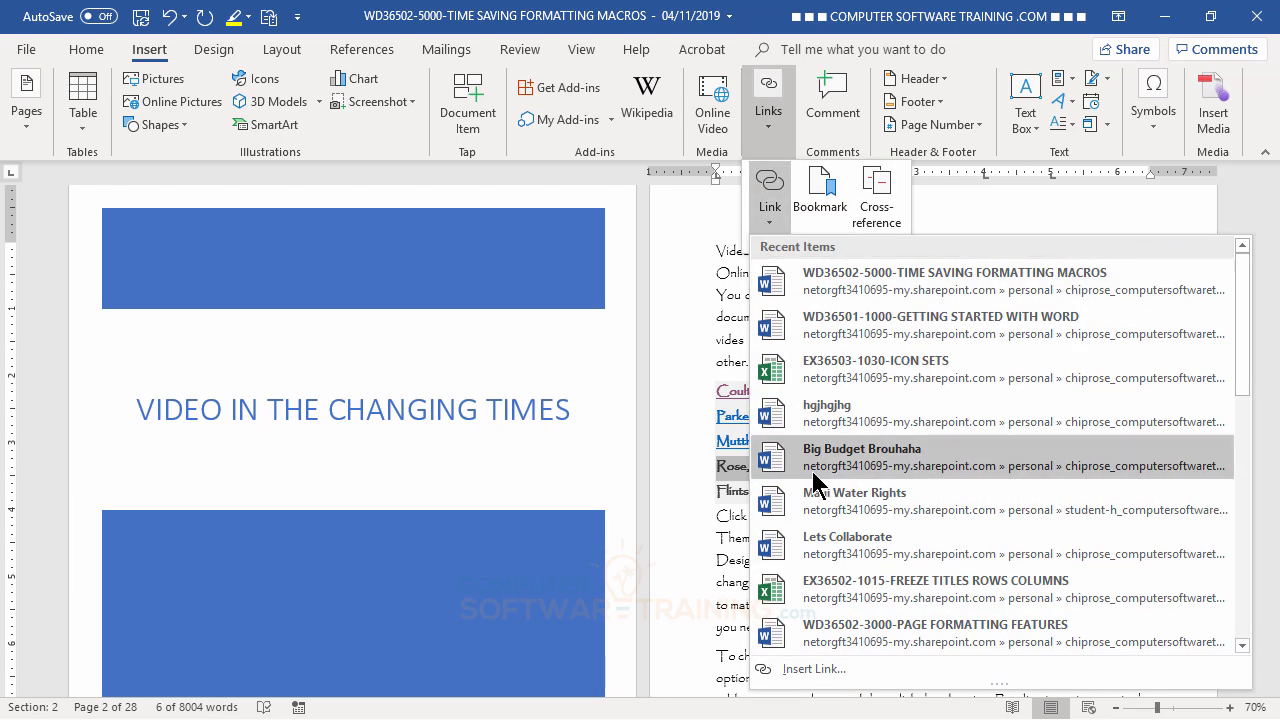
pyautogui.click(810, 669)
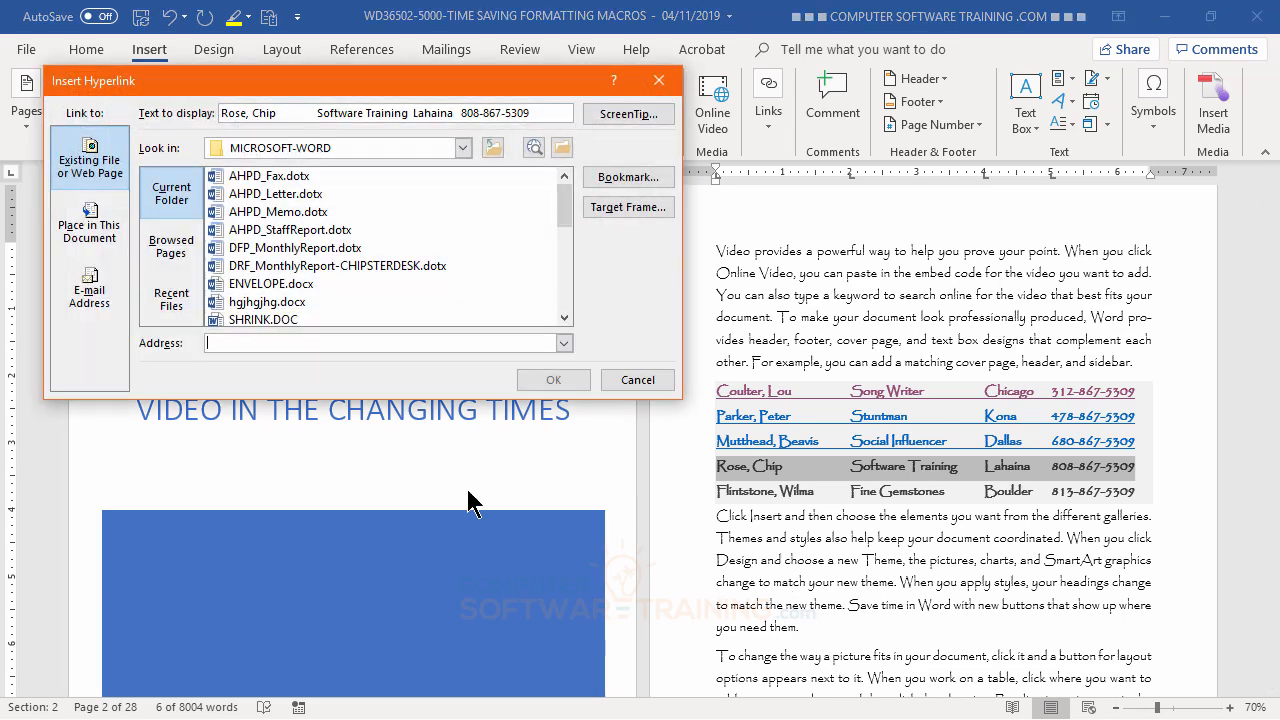
pyautogui.click(623, 178)
pyautogui.click(304, 283)
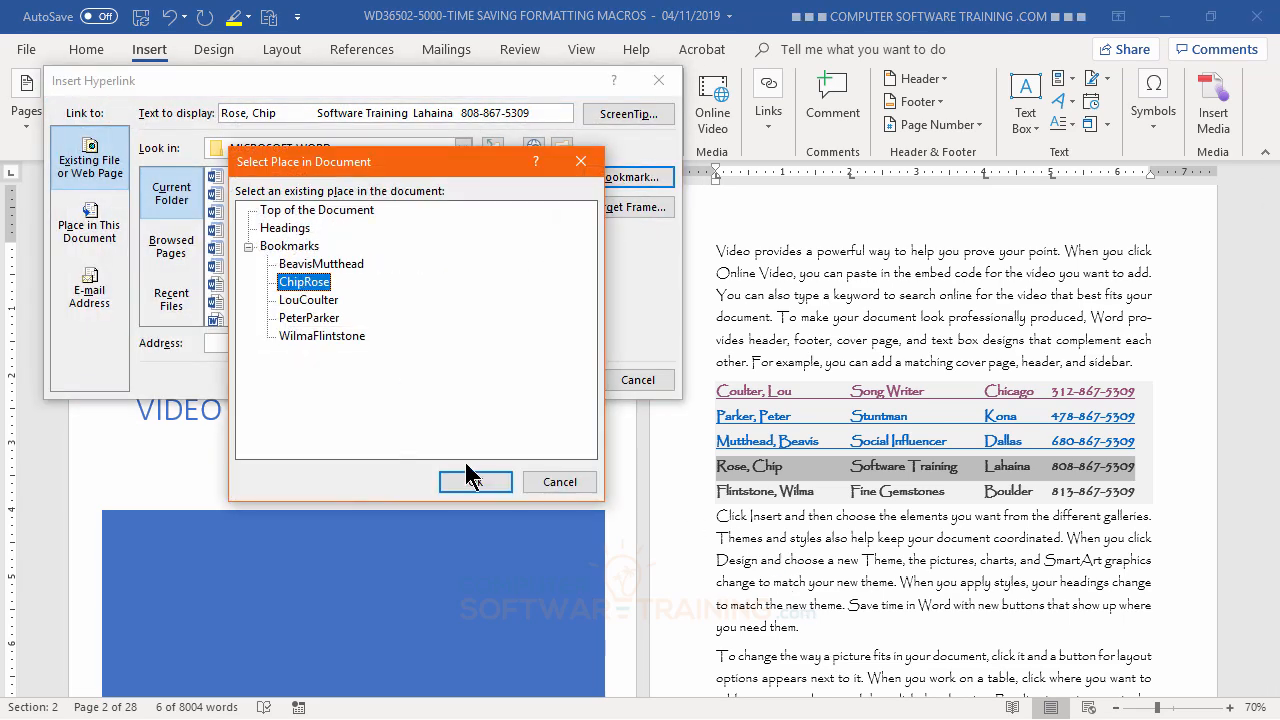
pyautogui.click(474, 482)
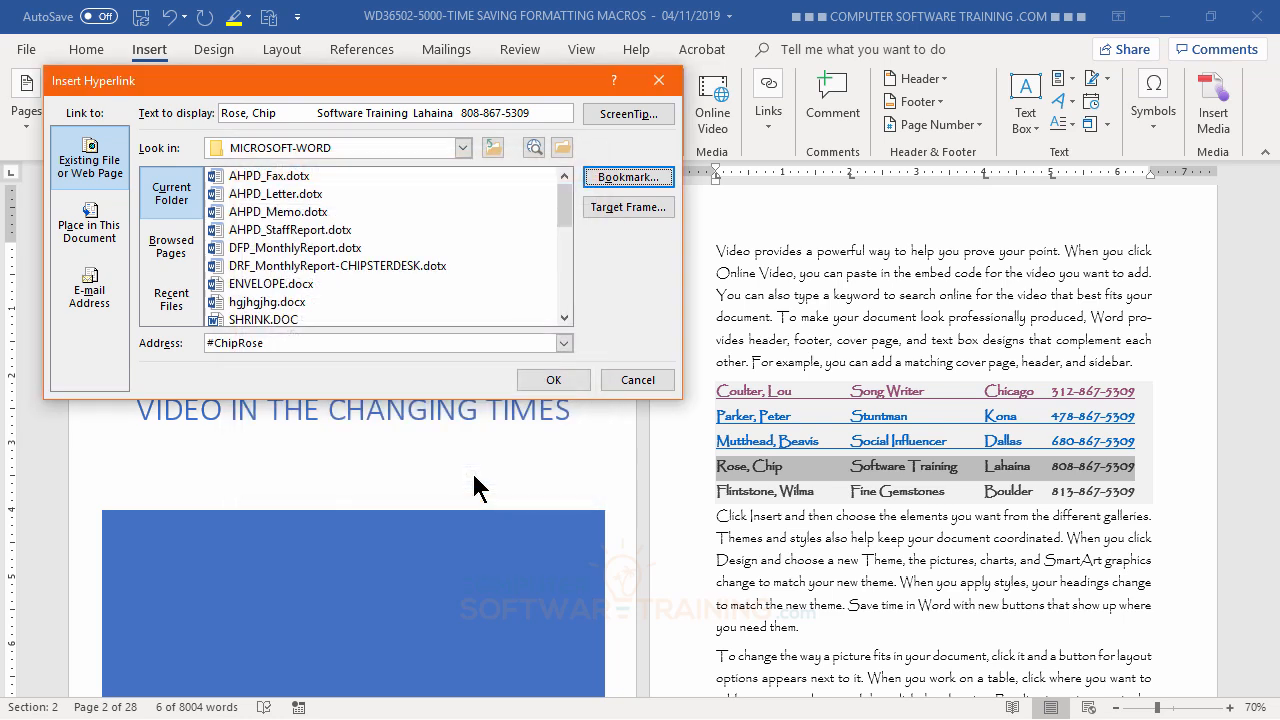
pyautogui.click(565, 380)
# Hyperlink the entire Fine Gemstones row of the page 2 table to the matching person's bookmark.
pyautogui.moveTo(713, 490); pyautogui.dragTo(1135, 497)
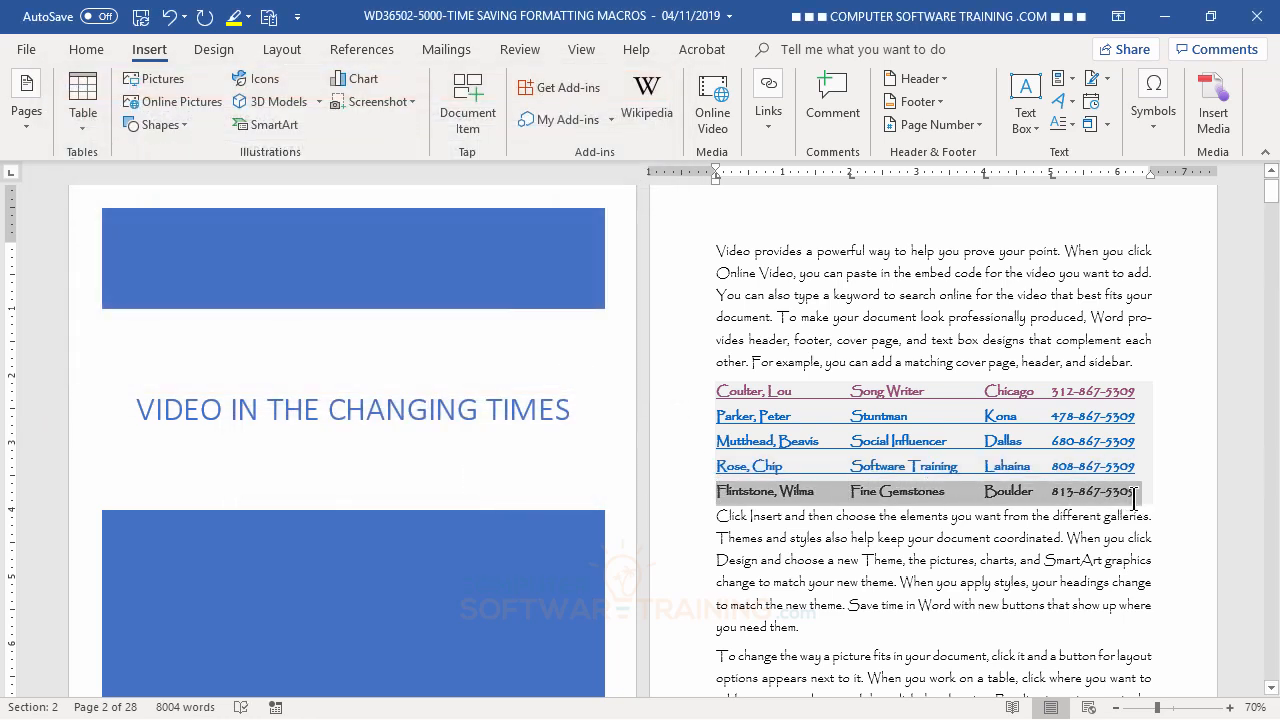
pyautogui.click(767, 128)
pyautogui.click(769, 220)
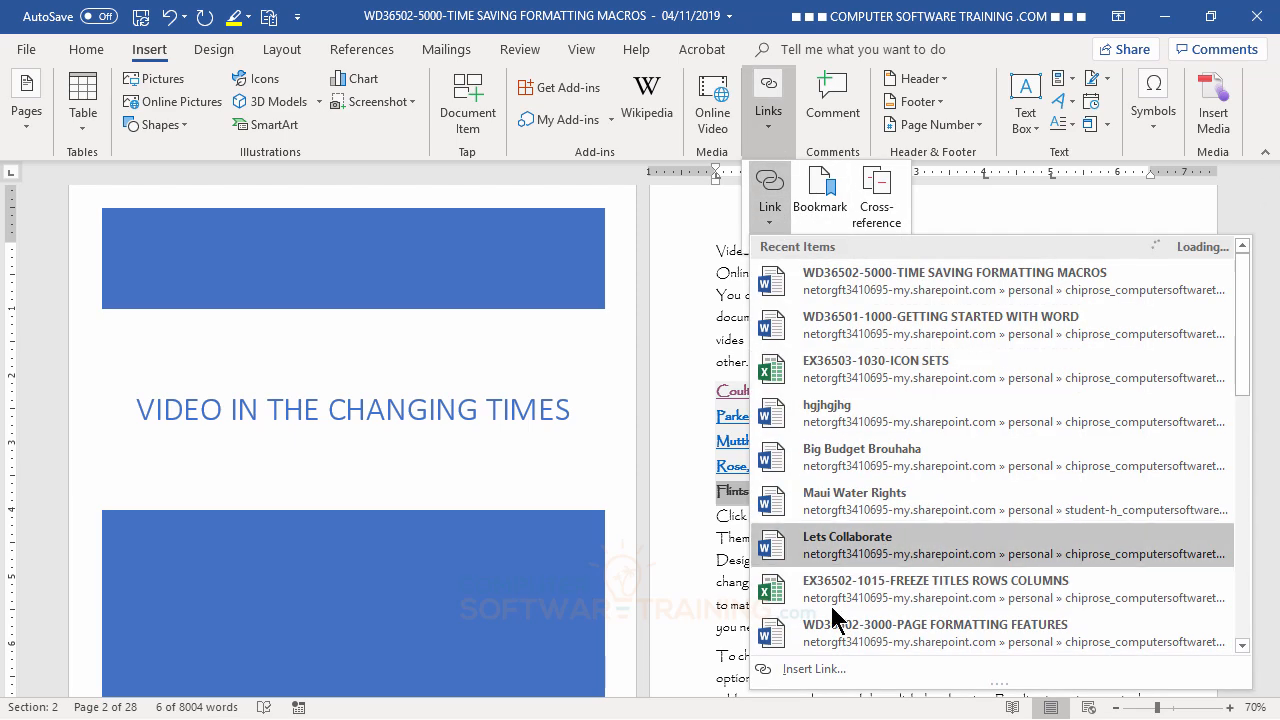
pyautogui.click(812, 669)
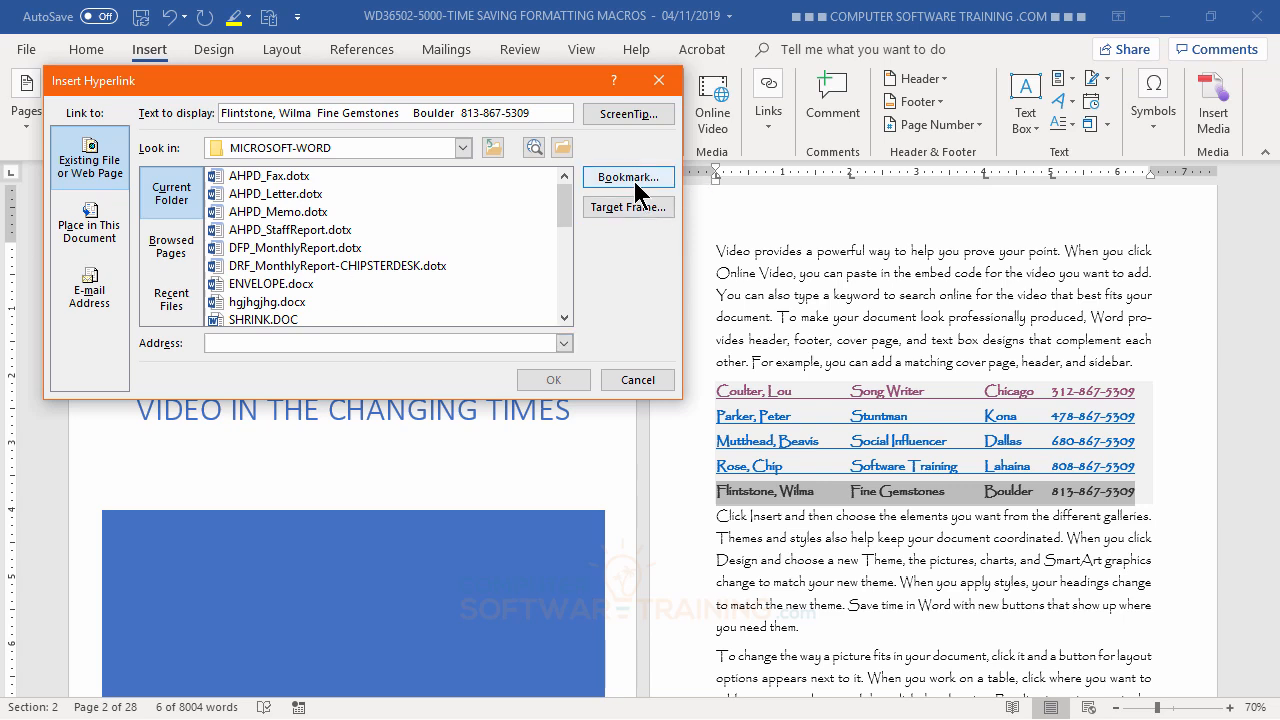
pyautogui.click(636, 182)
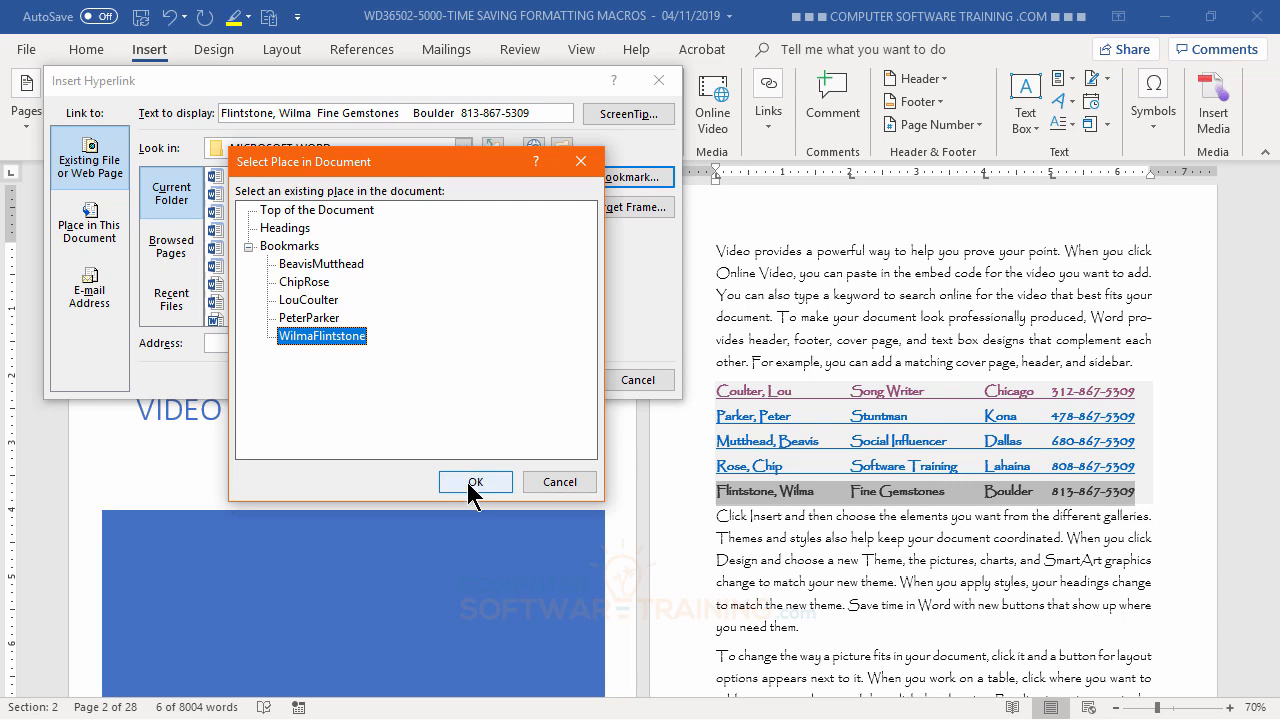
pyautogui.click(475, 481)
pyautogui.click(553, 380)
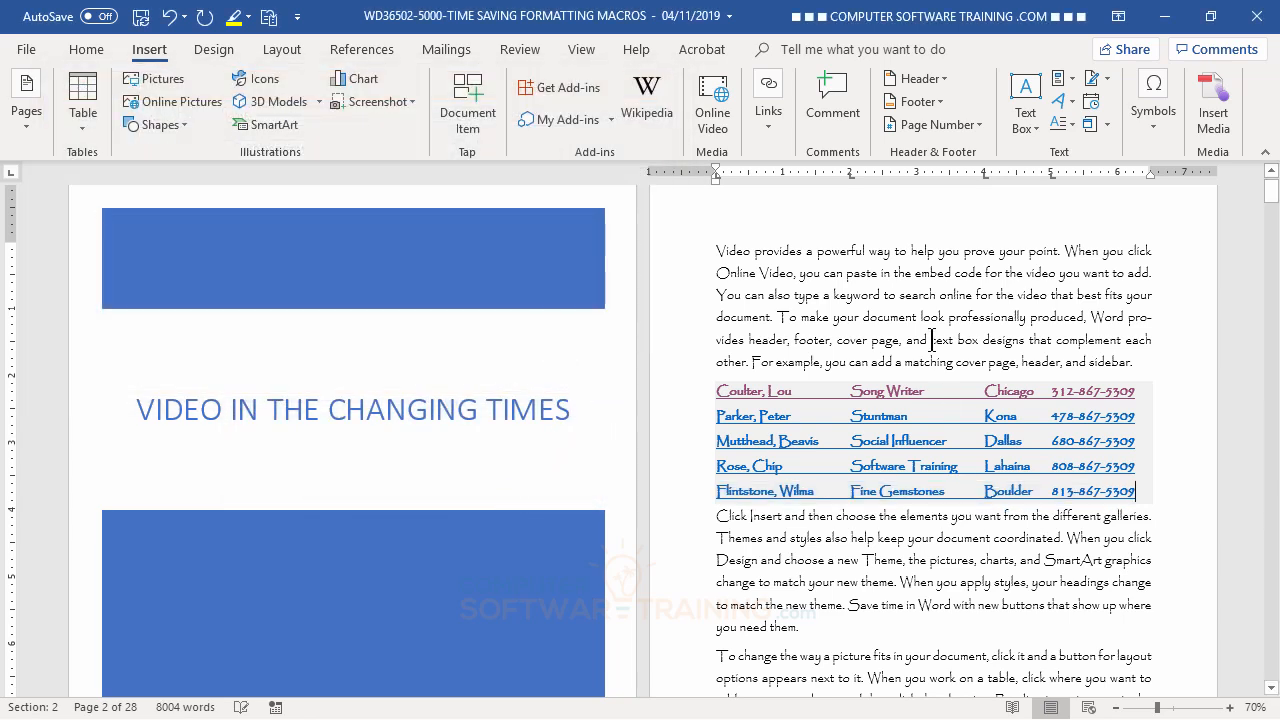
pyautogui.click(918, 294)
# Test the Fine Gemstones and Stuntman rows' hyperlinks by following each to its heading and returning to the document start.
pyautogui.keyDown('ctrl'); pyautogui.click(741, 498); pyautogui.keyUp('ctrl')
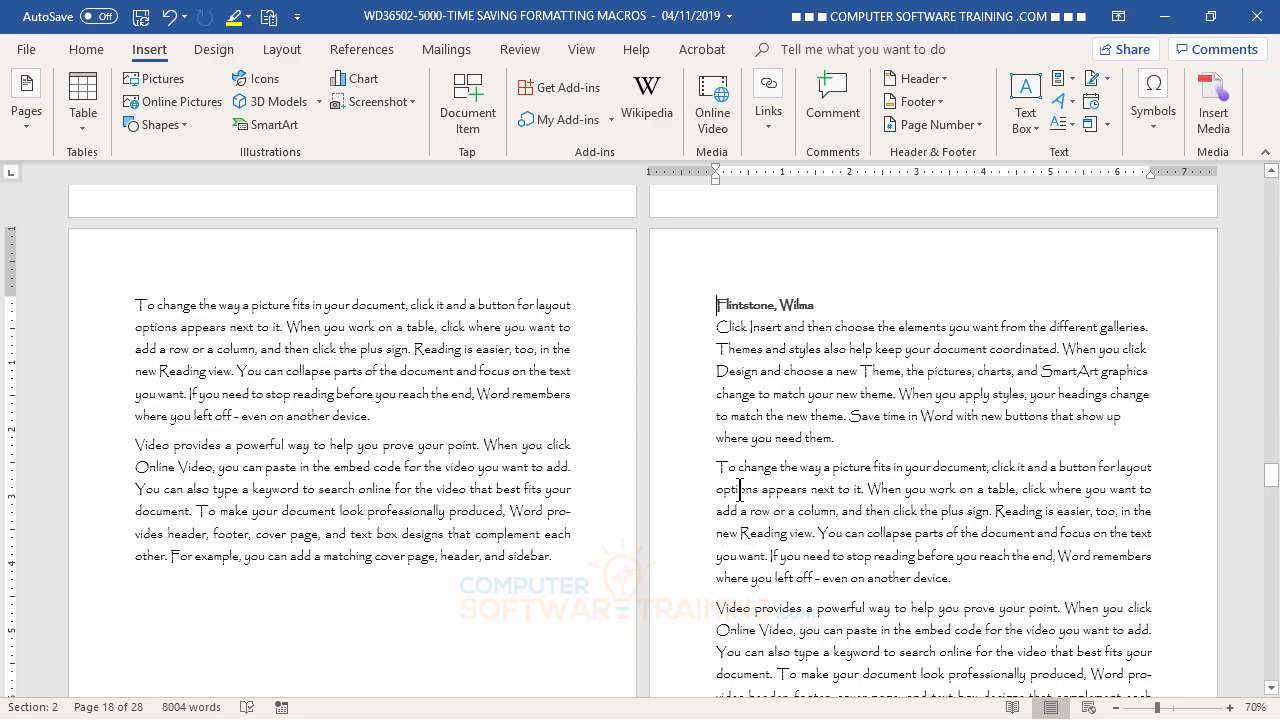
pyautogui.hotkey('ctrl', 'Home')
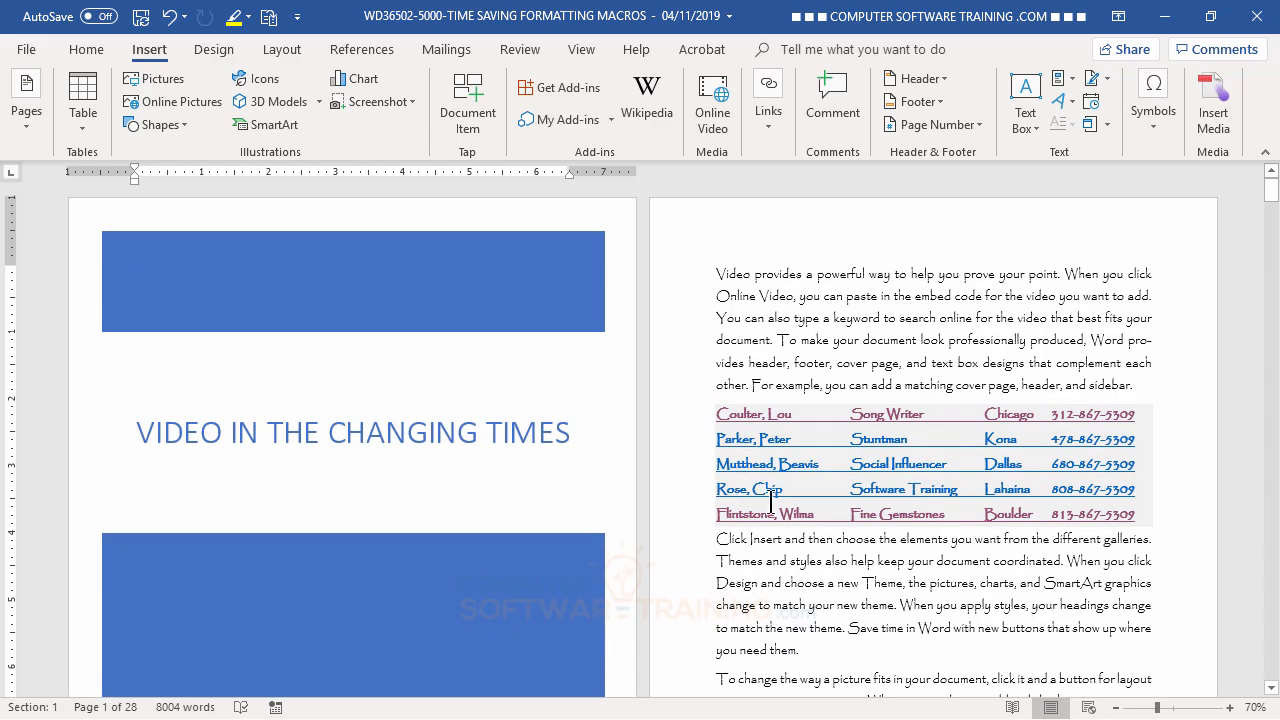
pyautogui.keyDown('ctrl'); pyautogui.click(751, 445); pyautogui.keyUp('ctrl')
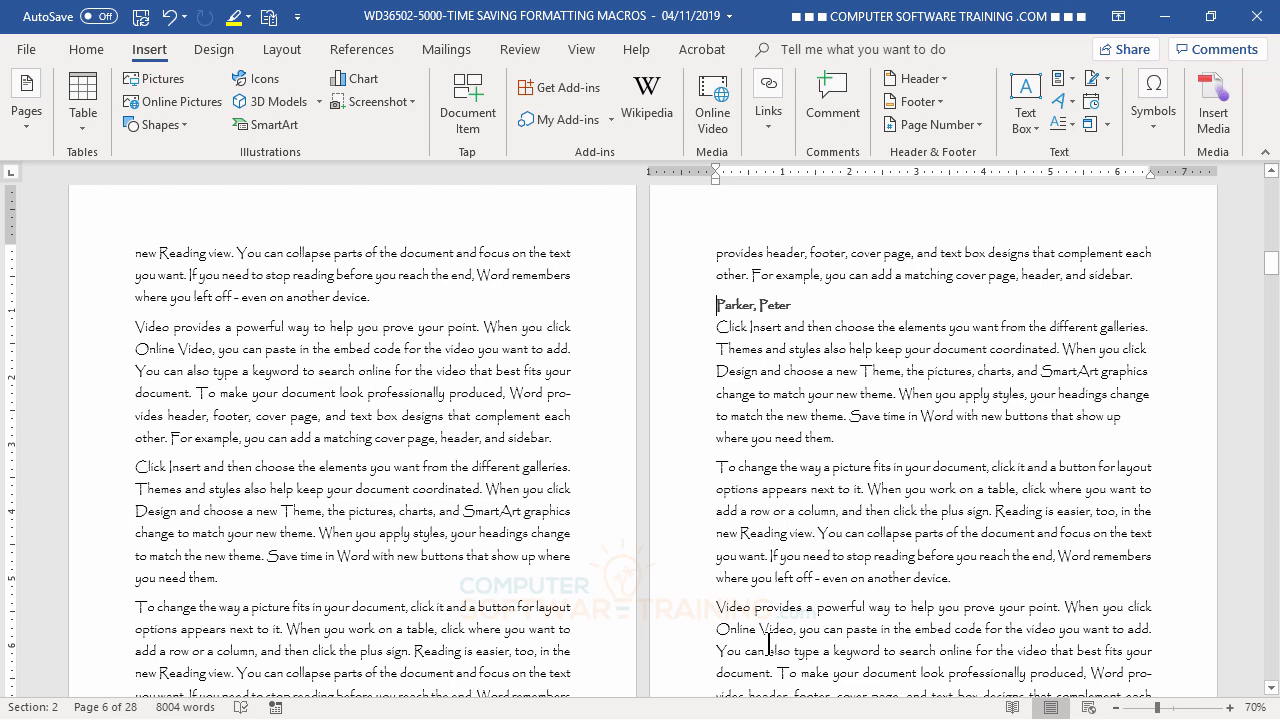
pyautogui.hotkey('ctrl', 'Home')
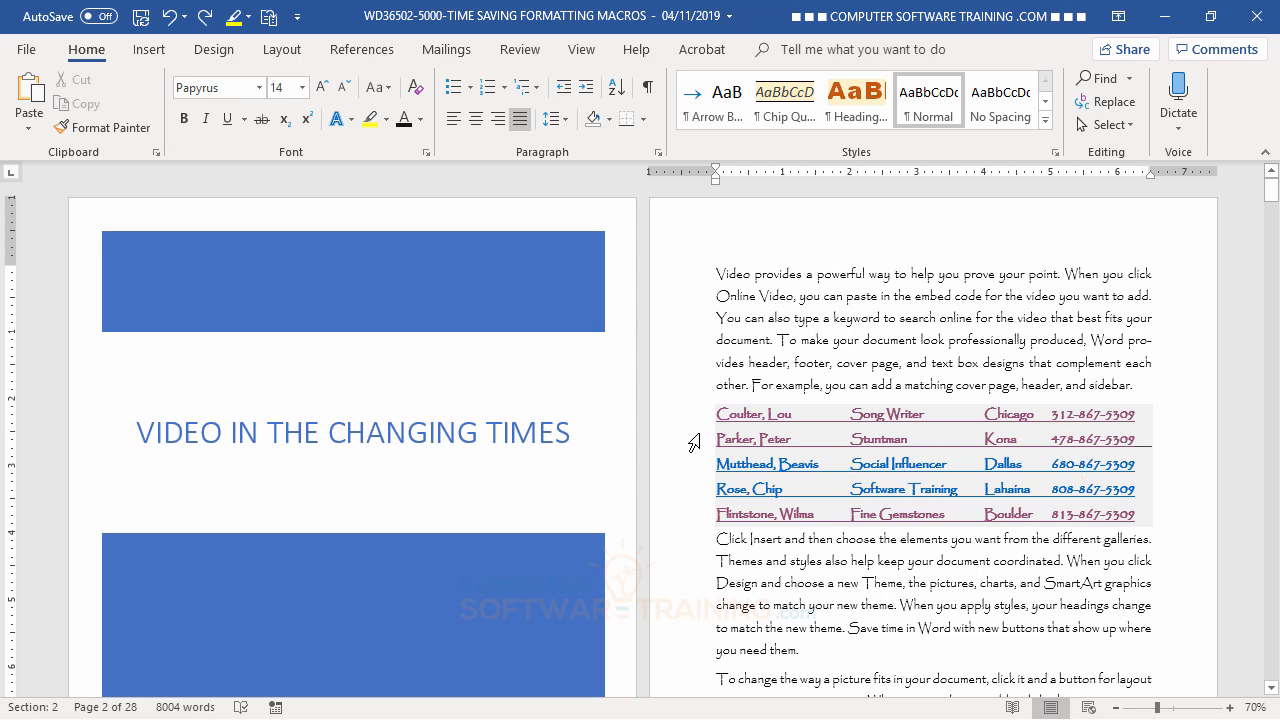
# Remove the underline from all five rows of the page 2 table and set their font color to a near-black theme shade.
pyautogui.moveTo(716, 413); pyautogui.dragTo(1135, 517)
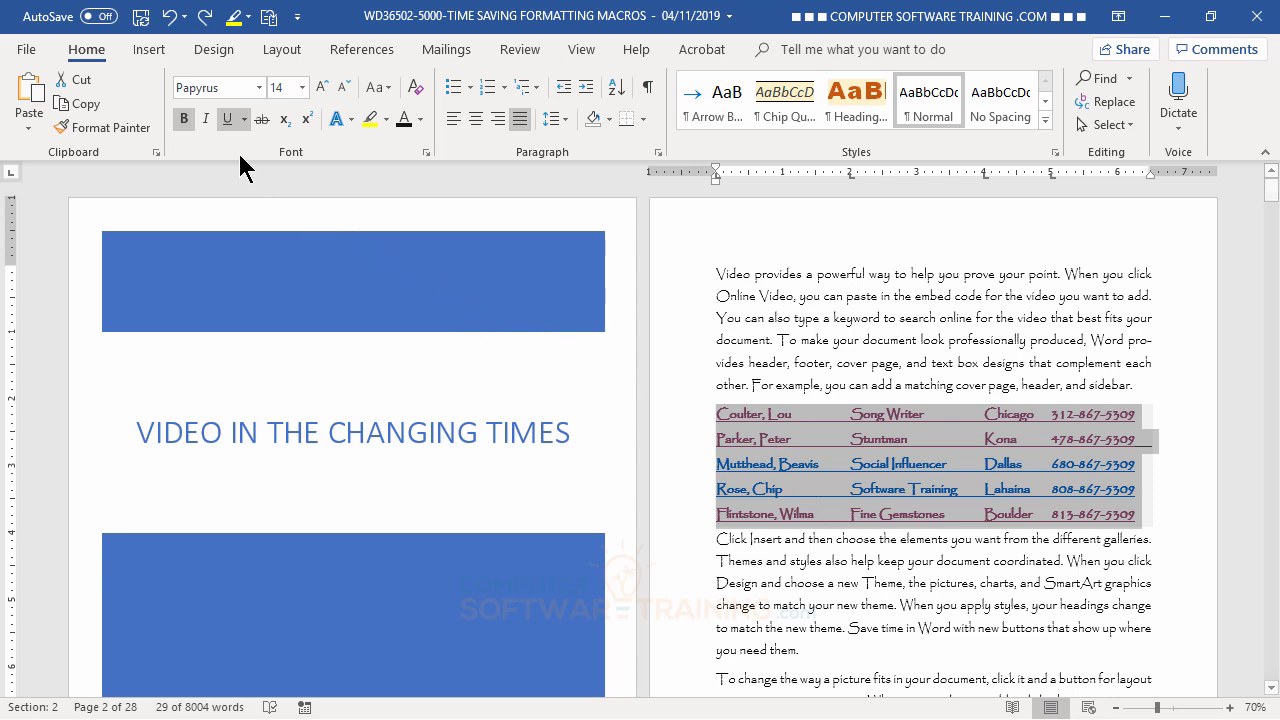
pyautogui.click(229, 119)
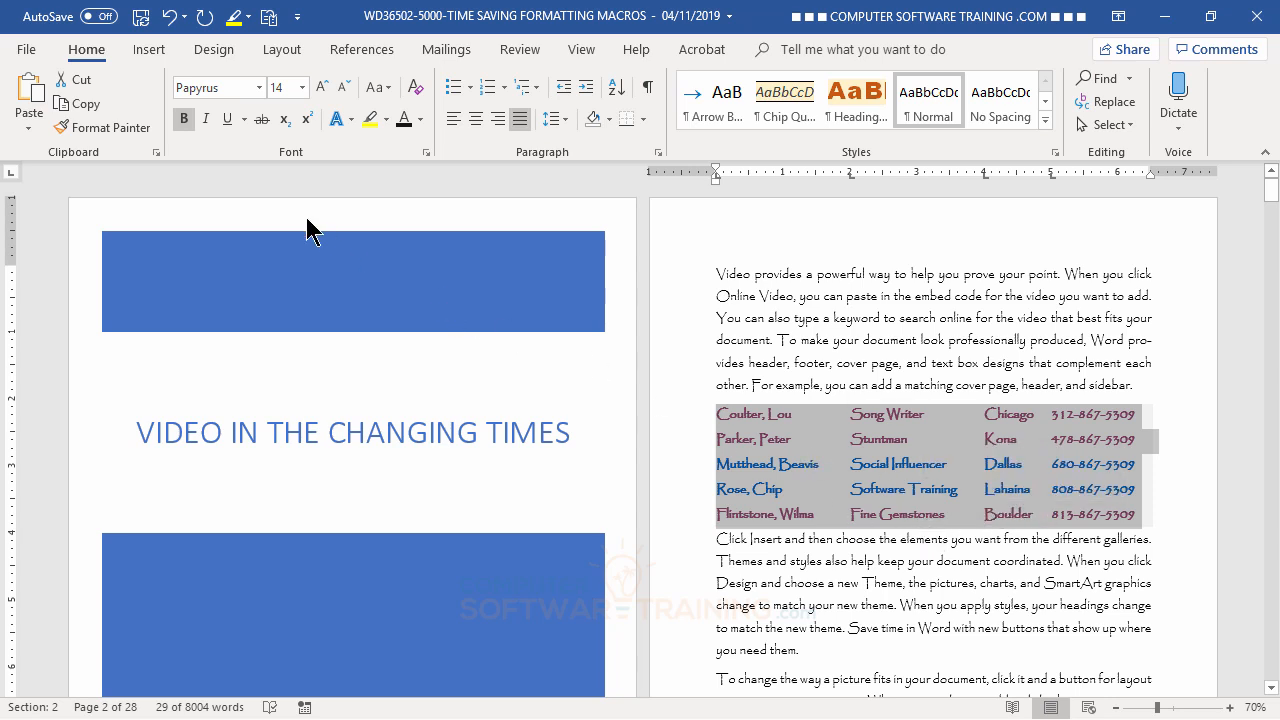
pyautogui.click(420, 120)
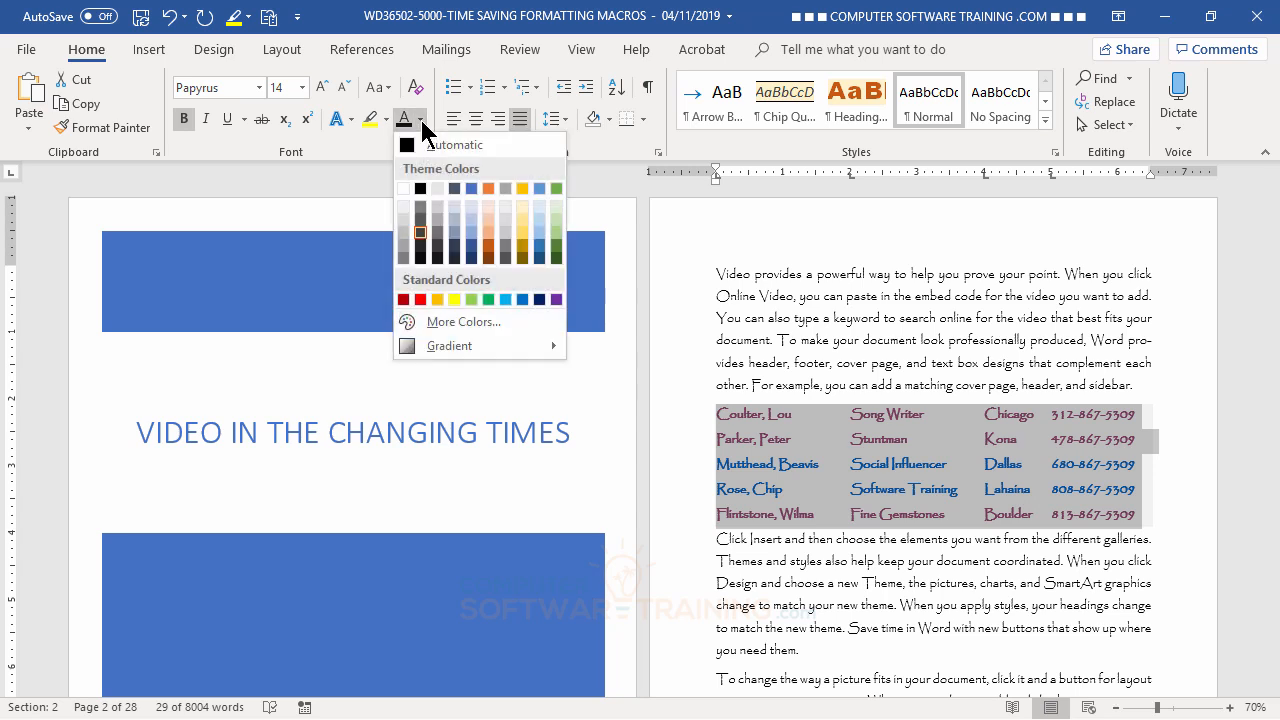
pyautogui.click(437, 260)
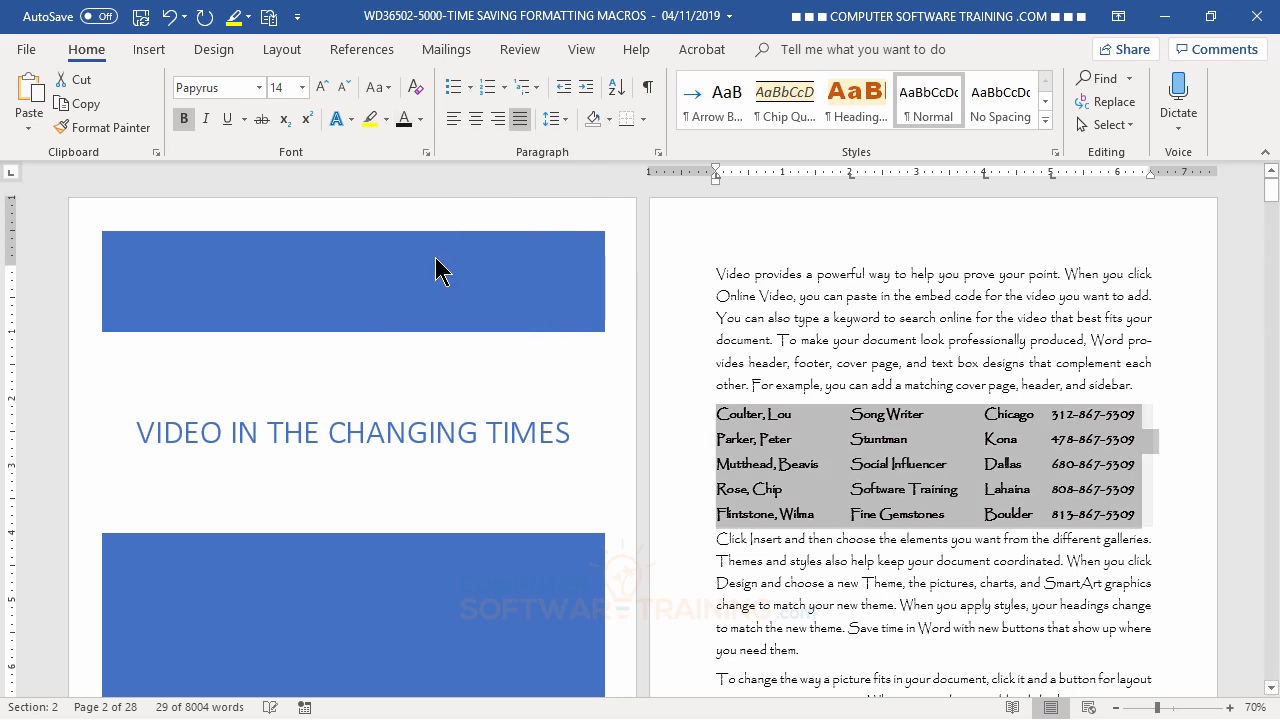
pyautogui.click(860, 320)
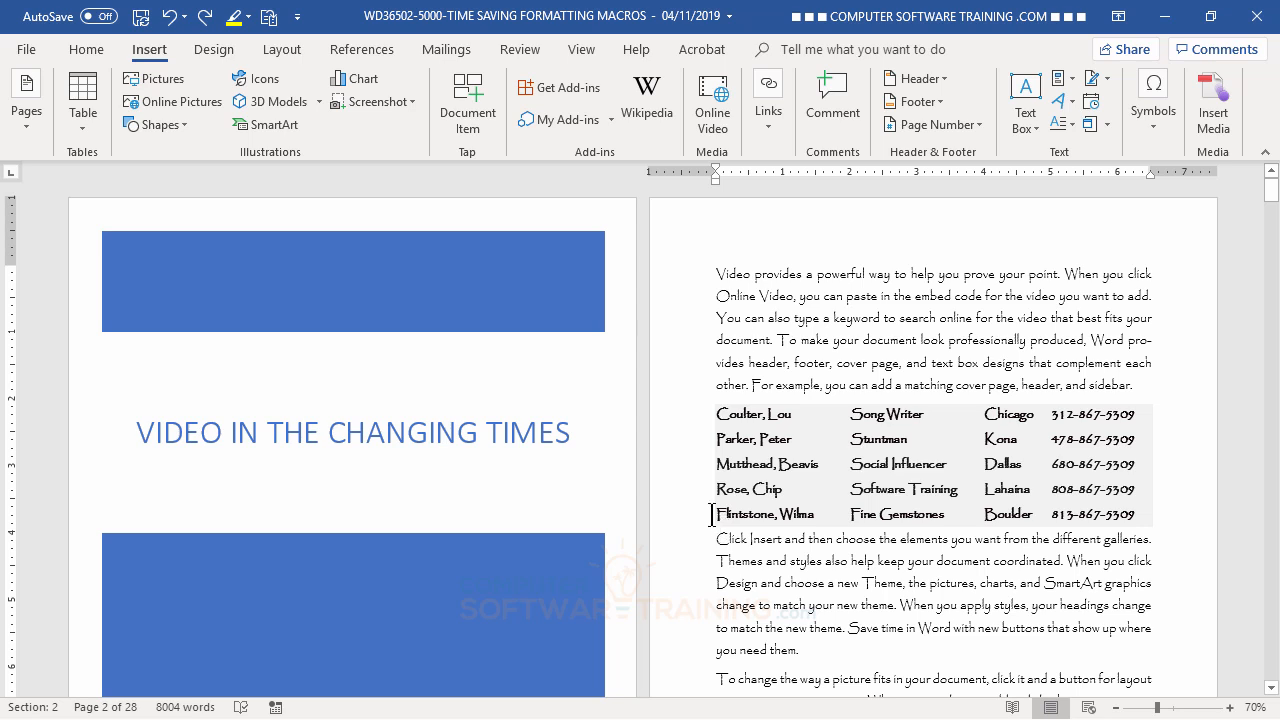
# Remove the hyperlink from the Fine Gemstones row of the page 2 table.
pyautogui.moveTo(711, 515); pyautogui.dragTo(1158, 519)
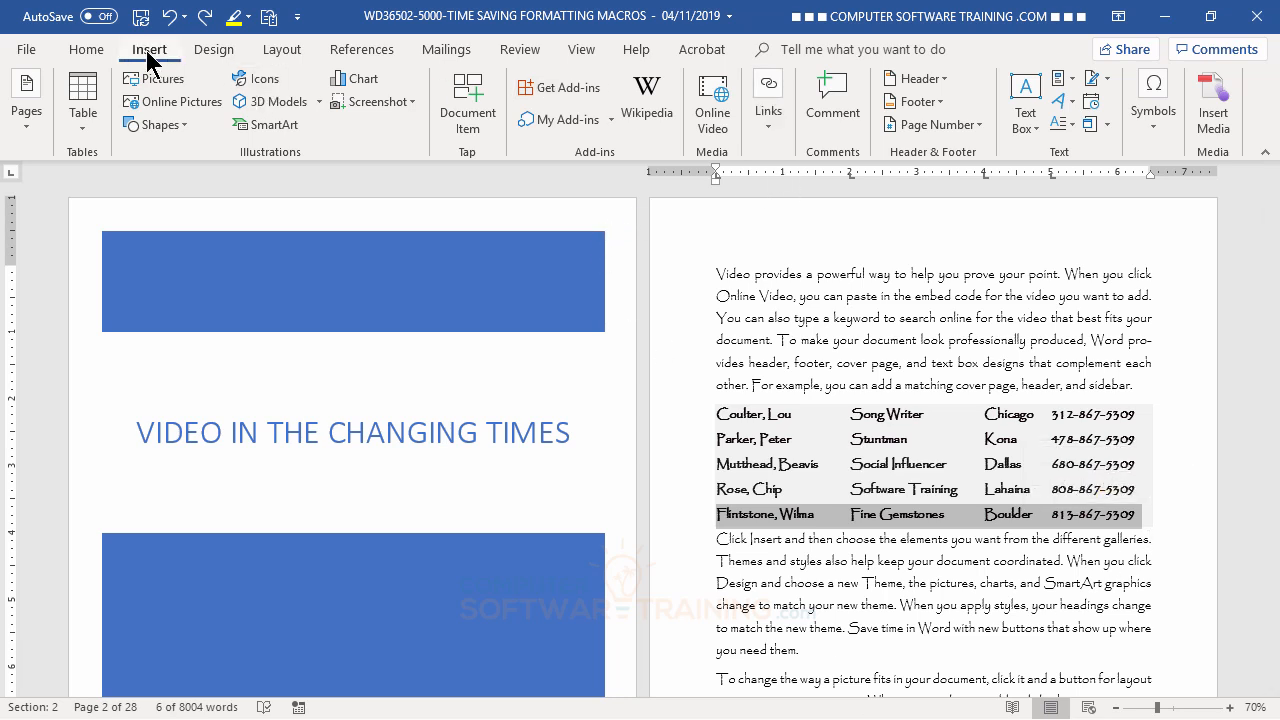
pyautogui.click(768, 112)
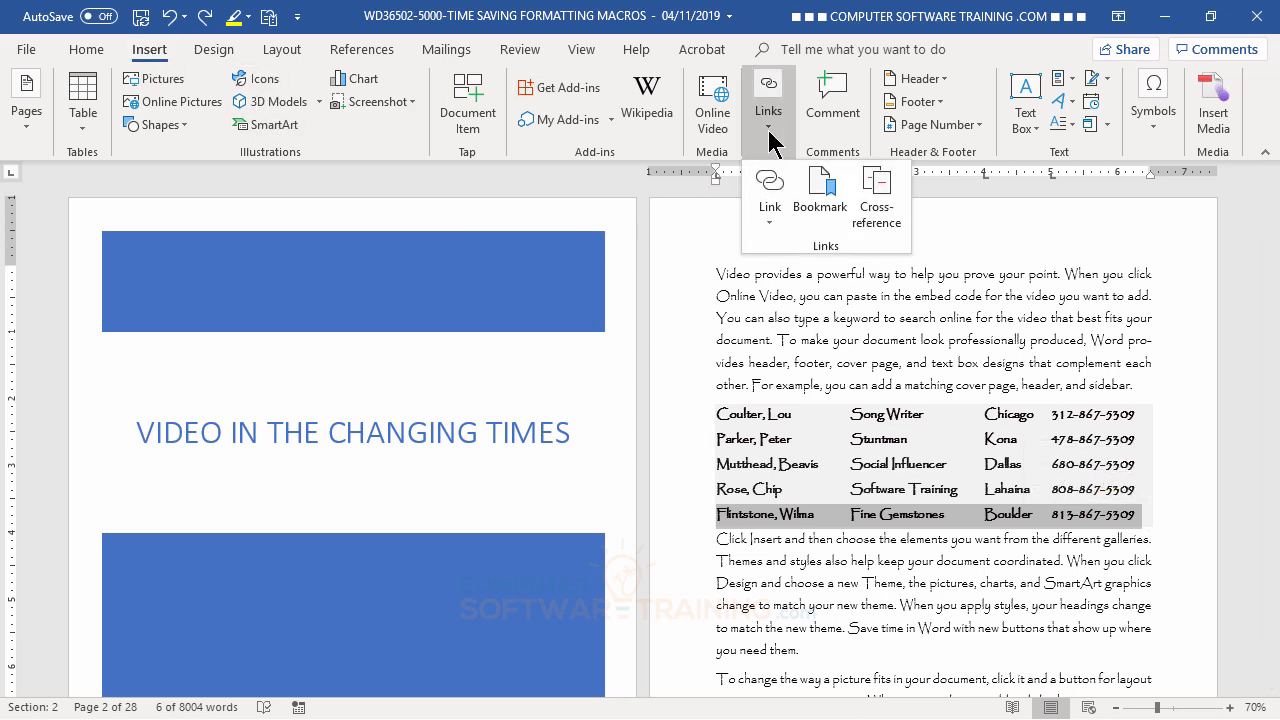
pyautogui.click(768, 232)
pyautogui.click(851, 678)
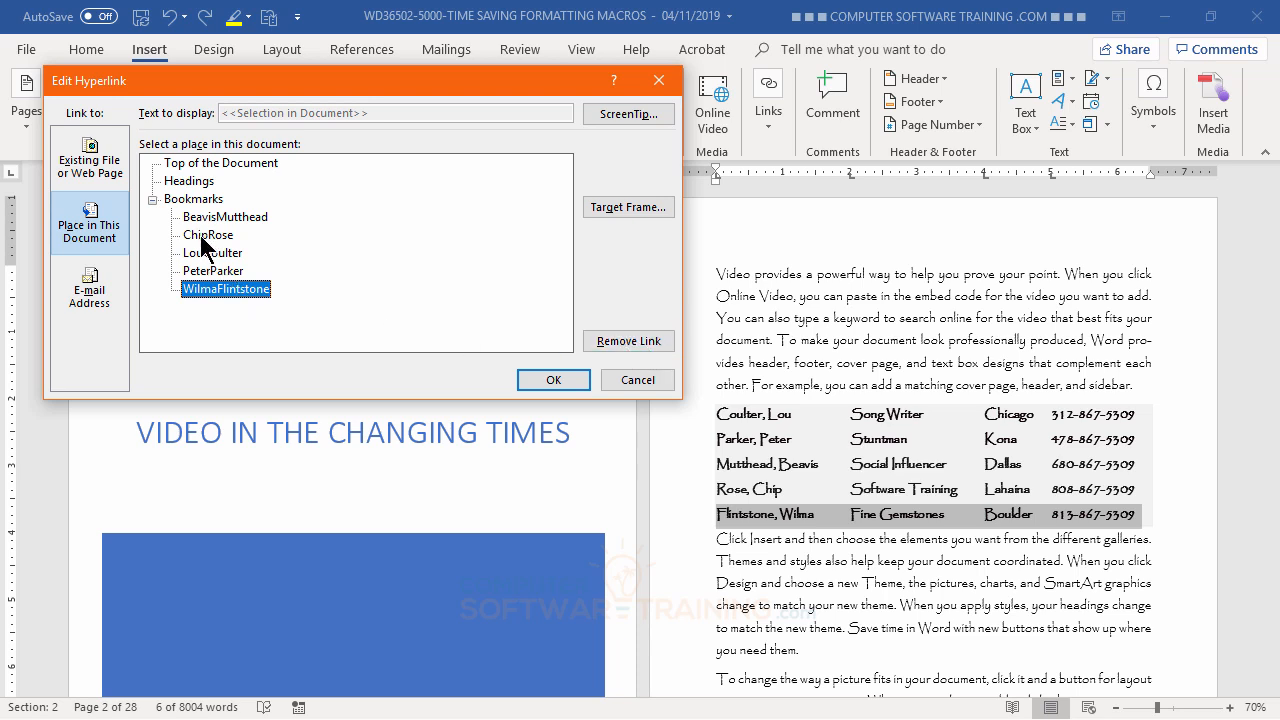
pyautogui.click(628, 340)
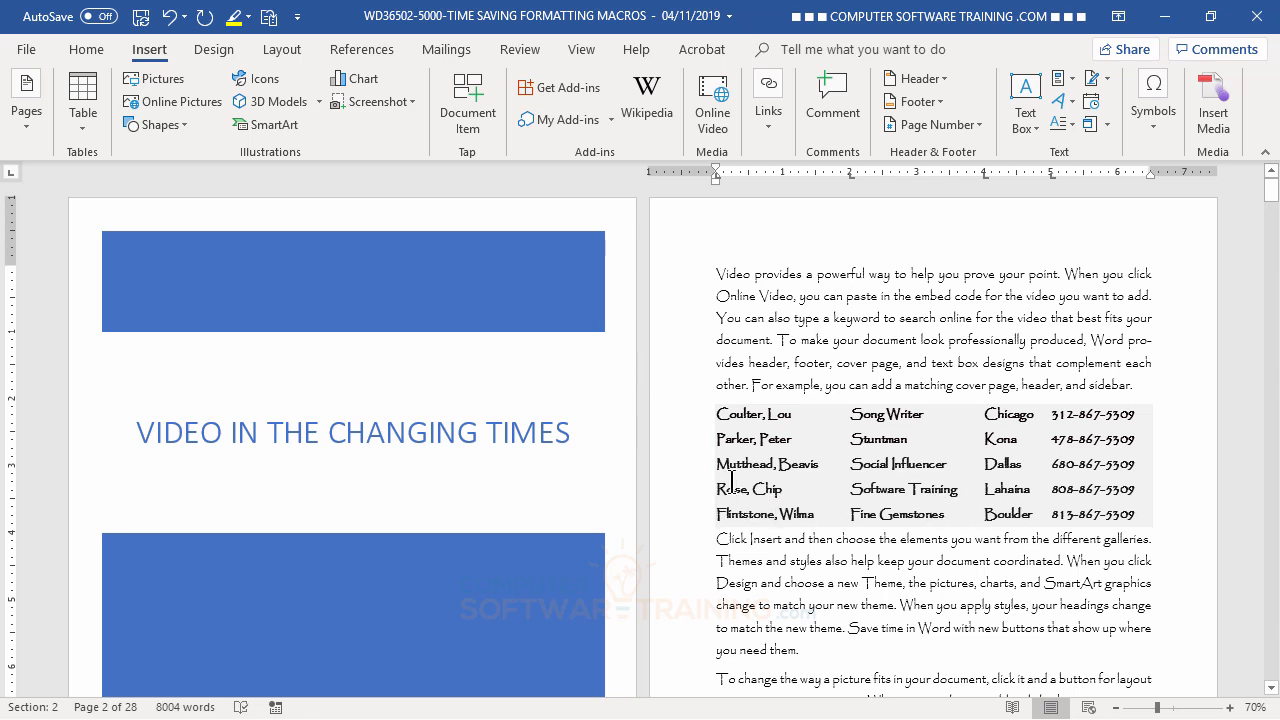
pyautogui.click(838, 592)
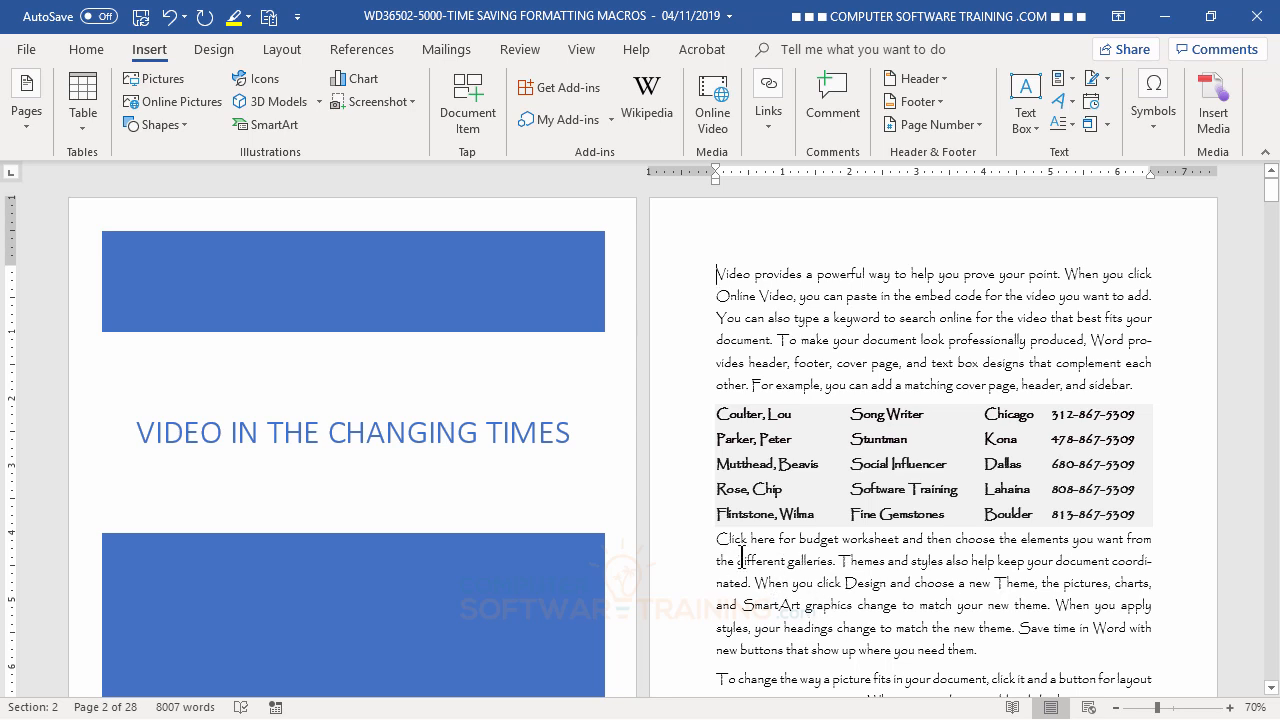
# Hyperlink the phrase "Click here for budget worksheet" to EX36503-1010-TOP BOTTOM RULES.xlsx in the 03-CONDITION folder of MICROSOFT-EXCEL.
pyautogui.moveTo(716, 543); pyautogui.dragTo(889, 541)
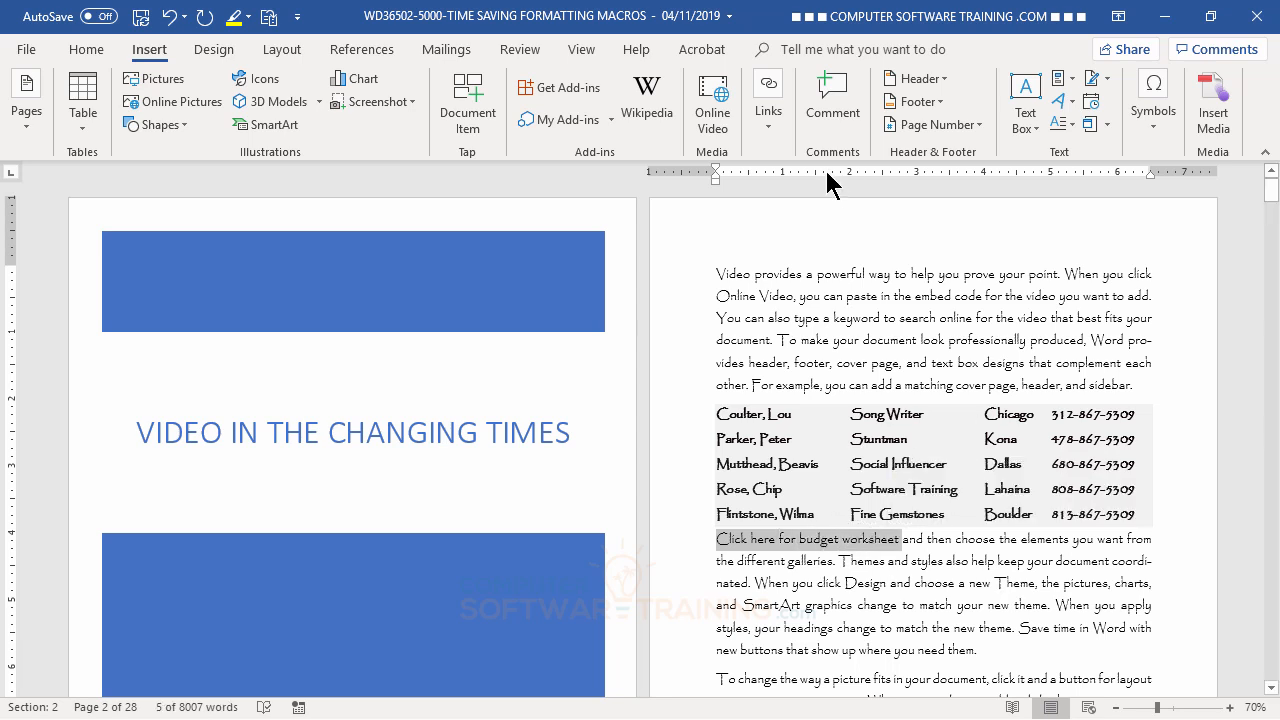
pyautogui.click(770, 140)
pyautogui.click(769, 215)
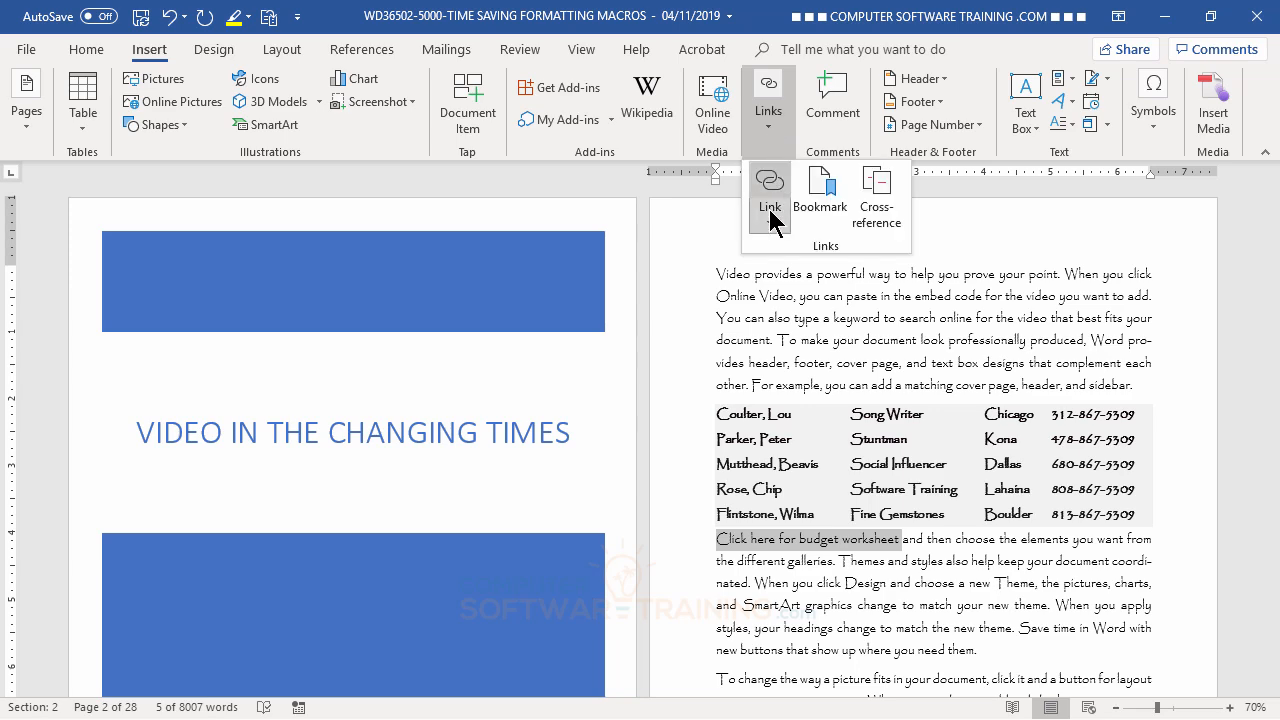
pyautogui.click(785, 672)
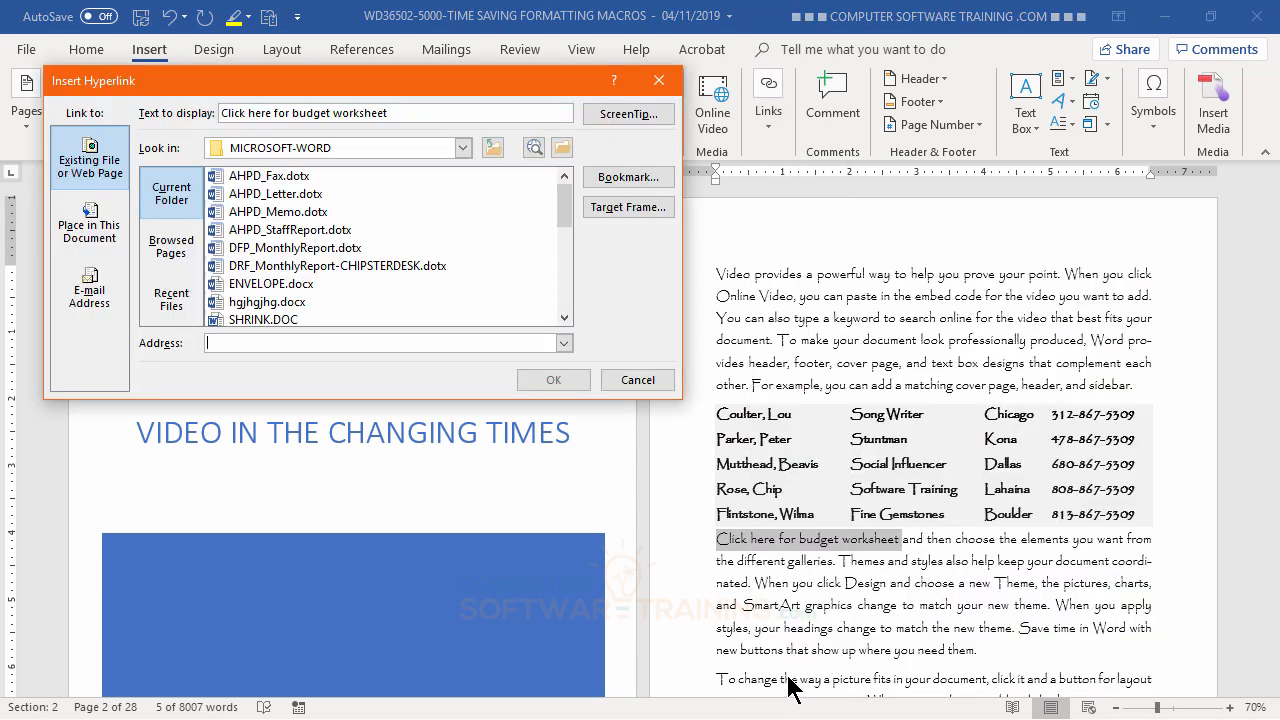
pyautogui.click(491, 148)
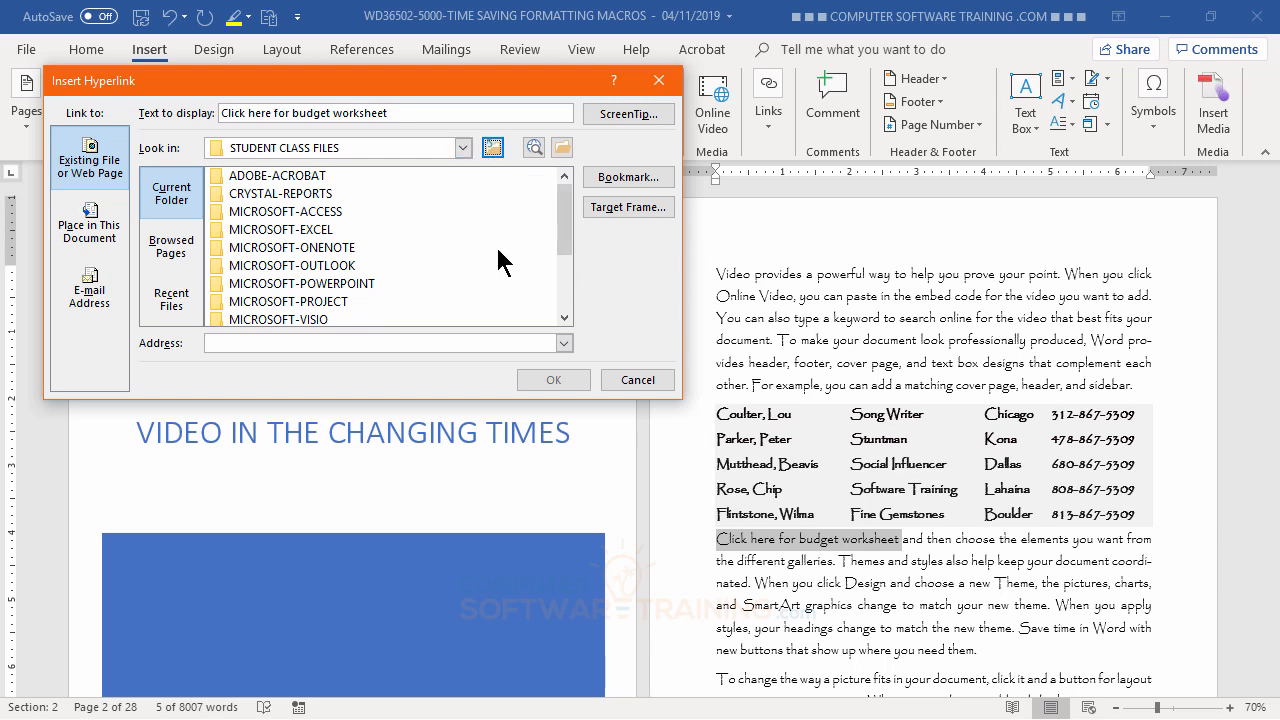
pyautogui.doubleClick(278, 230)
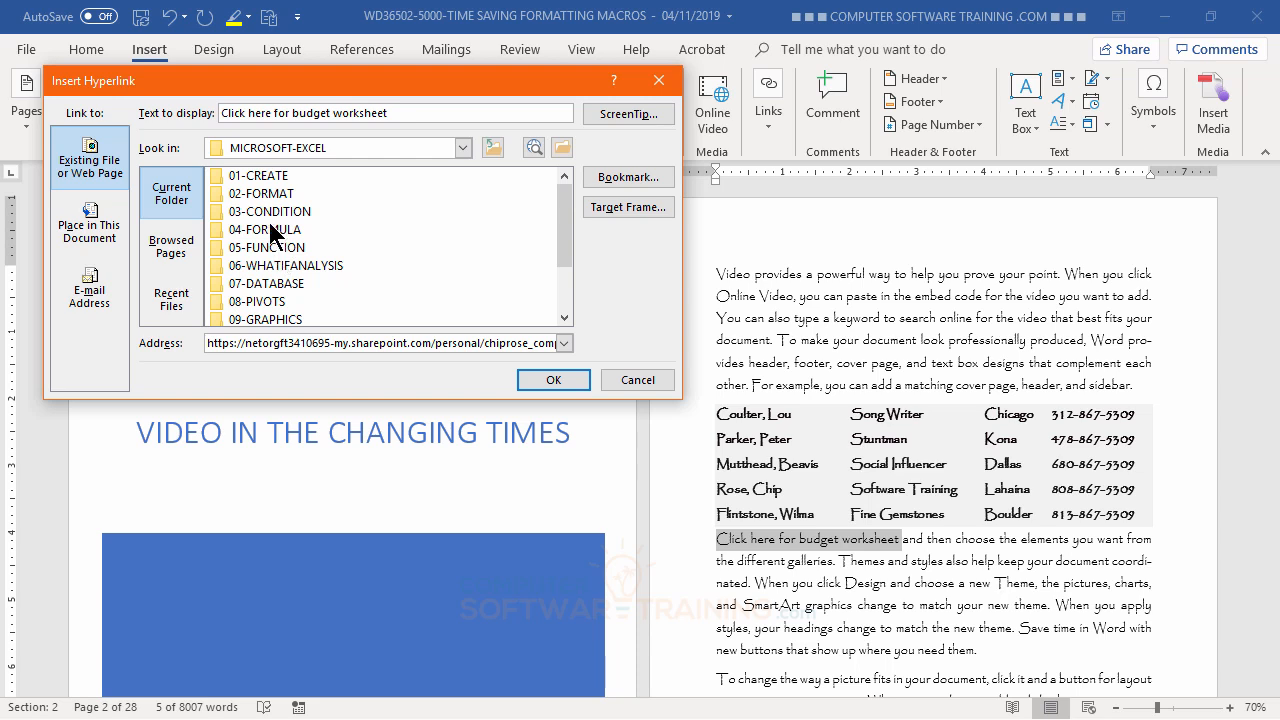
pyautogui.doubleClick(262, 211)
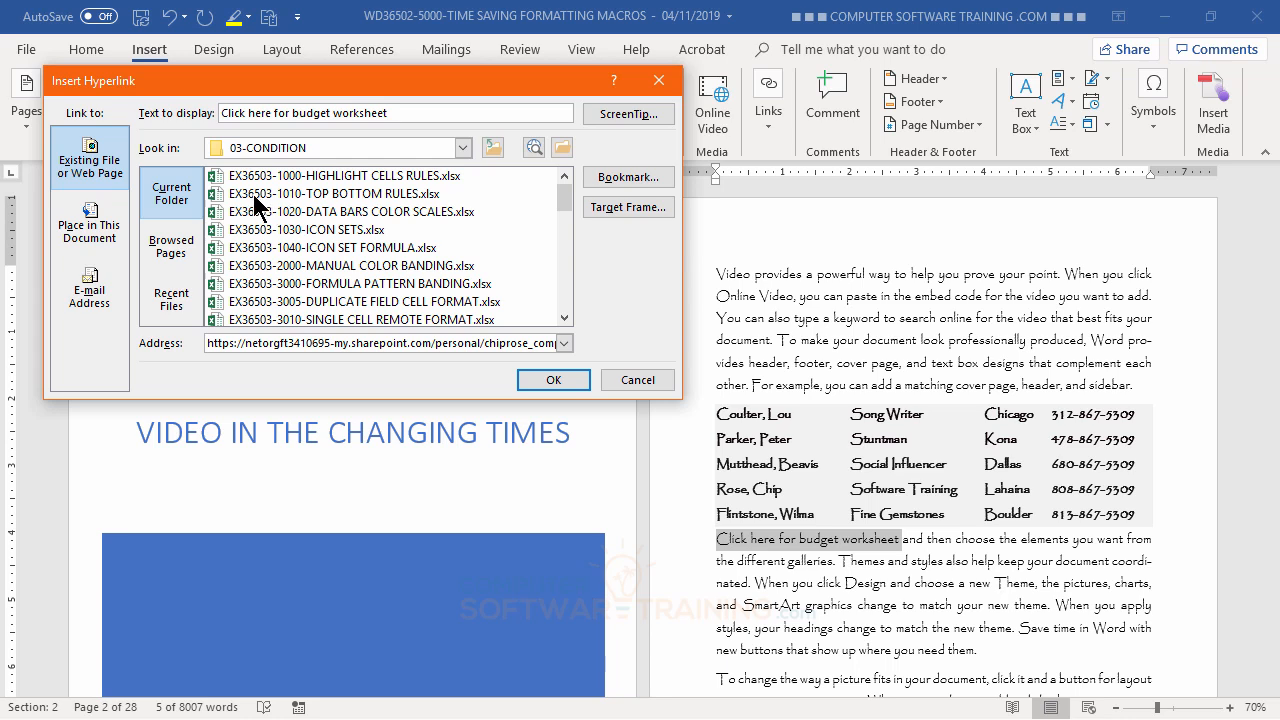
pyautogui.doubleClick(253, 194)
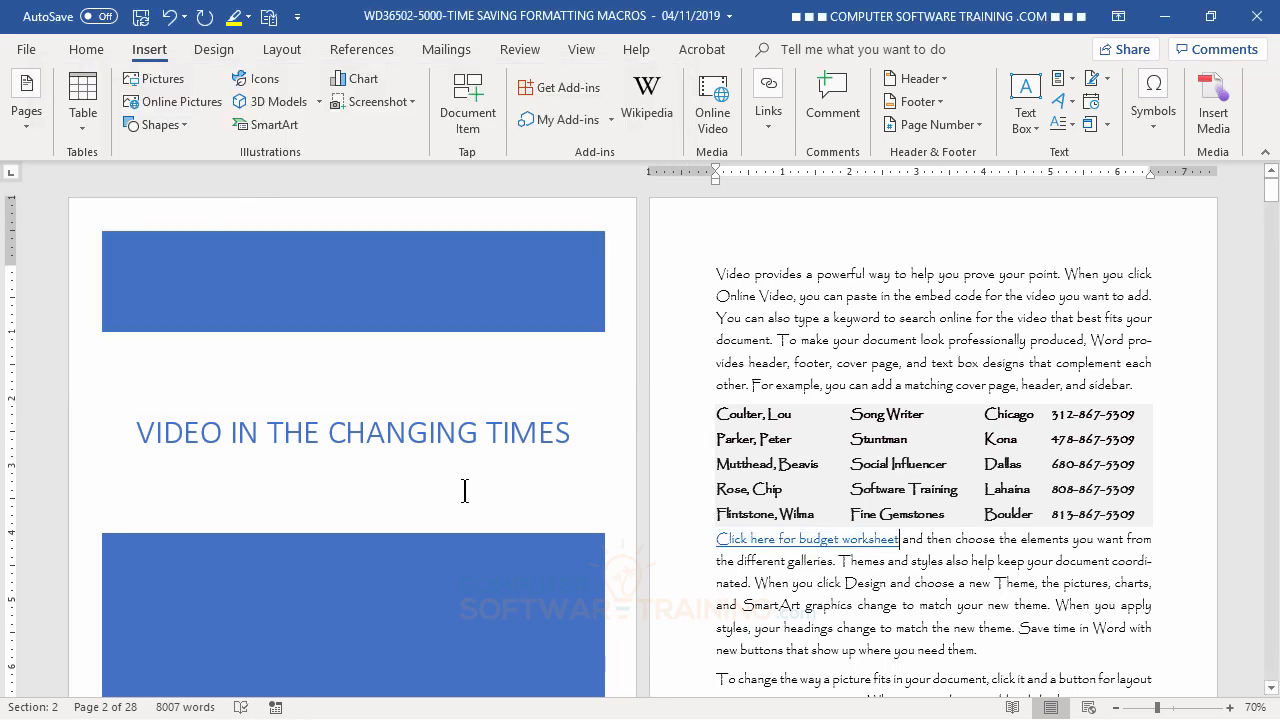
# Test the "Click here for budget worksheet" hyperlink by following it to the workbook in Excel Online.
pyautogui.keyDown('ctrl'); pyautogui.click(814, 541); pyautogui.keyUp('ctrl')
pyautogui.moveTo(790, 541)
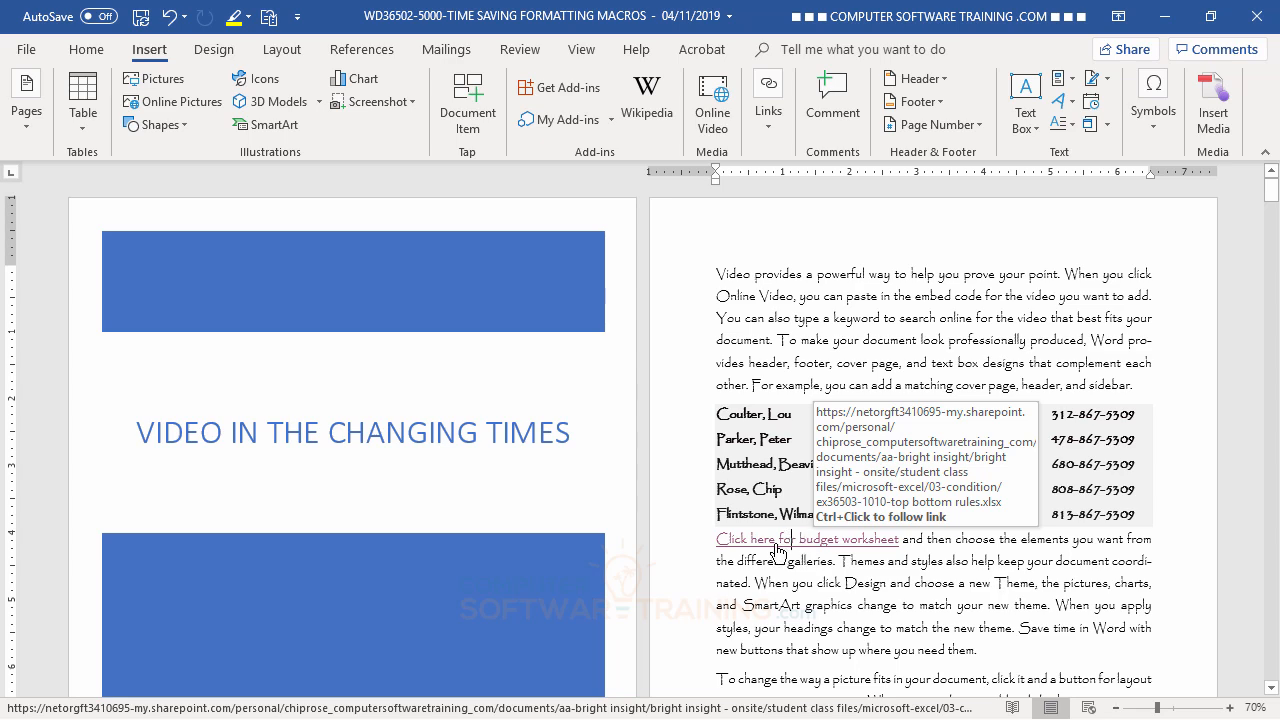
pyautogui.keyDown('ctrl'); pyautogui.click(767, 550); pyautogui.keyUp('ctrl')
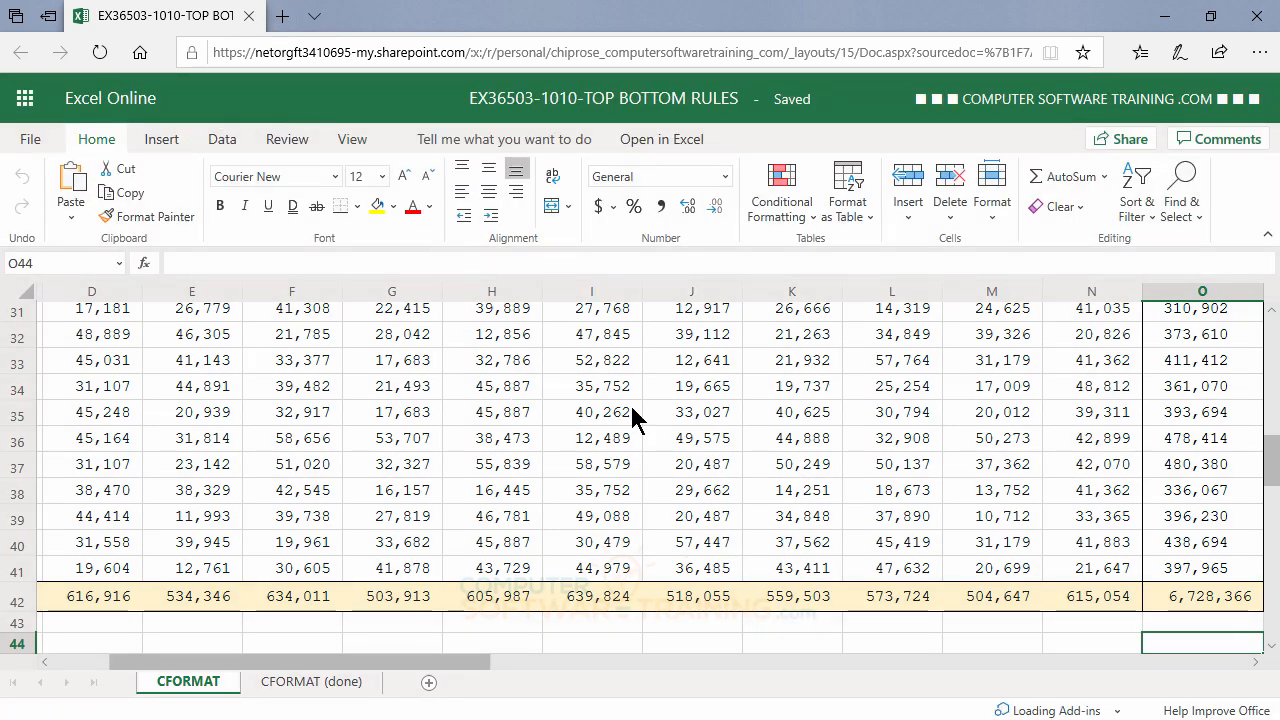
# Look over the CFORMAT tour sales sheet, select cell N13, and close the workbook window to return to the Word document.
pyautogui.scroll(5, 632, 412)
pyautogui.scroll(5, 629, 402)
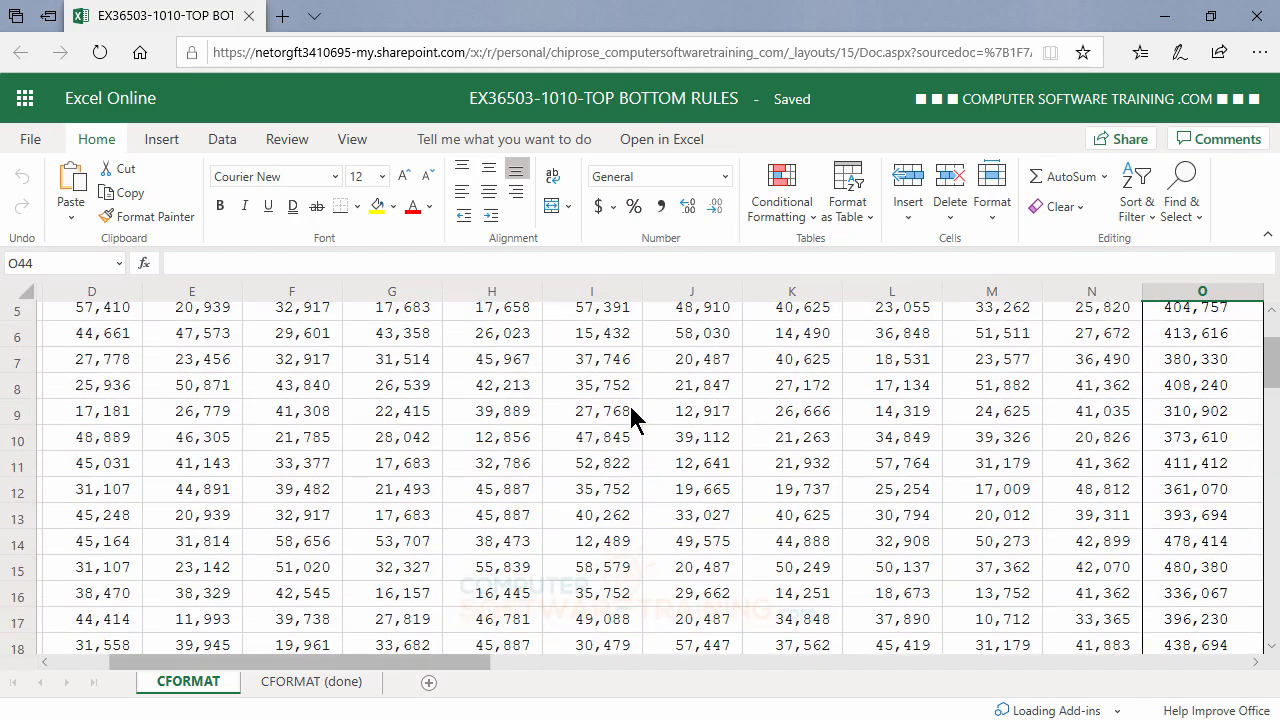
pyautogui.scroll(-3, 630, 408)
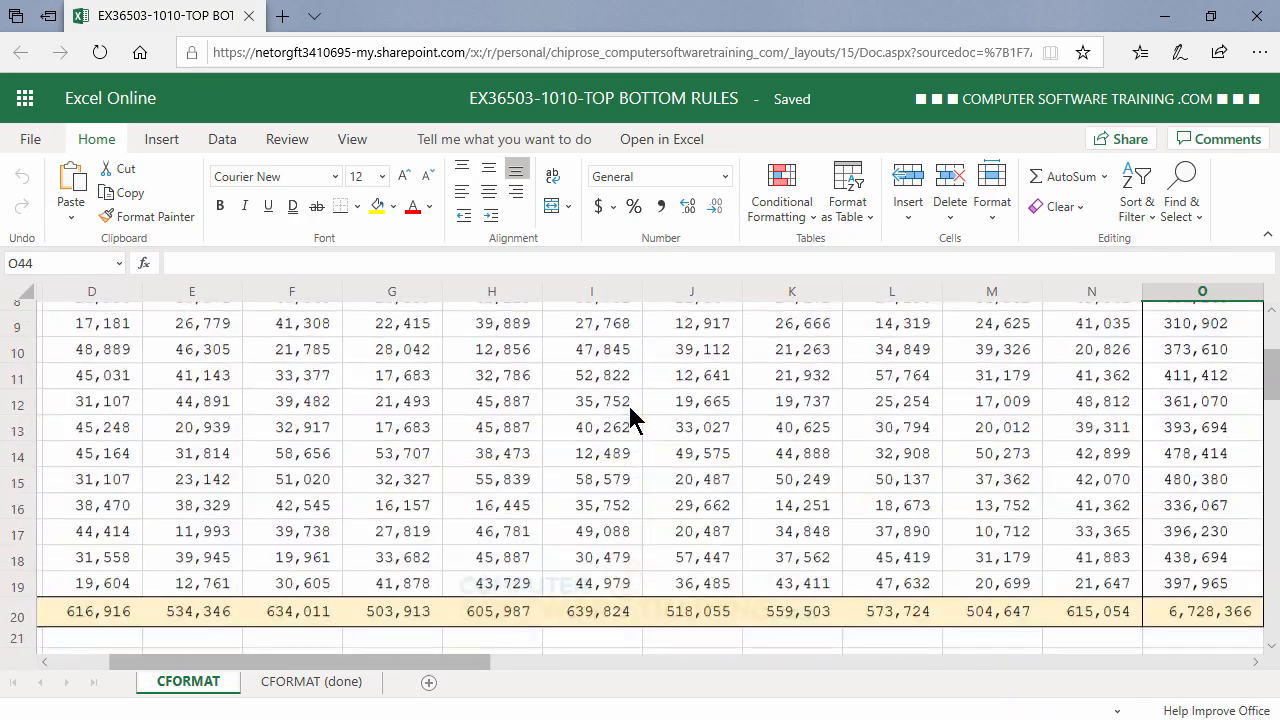
pyautogui.scroll(3, 630, 408)
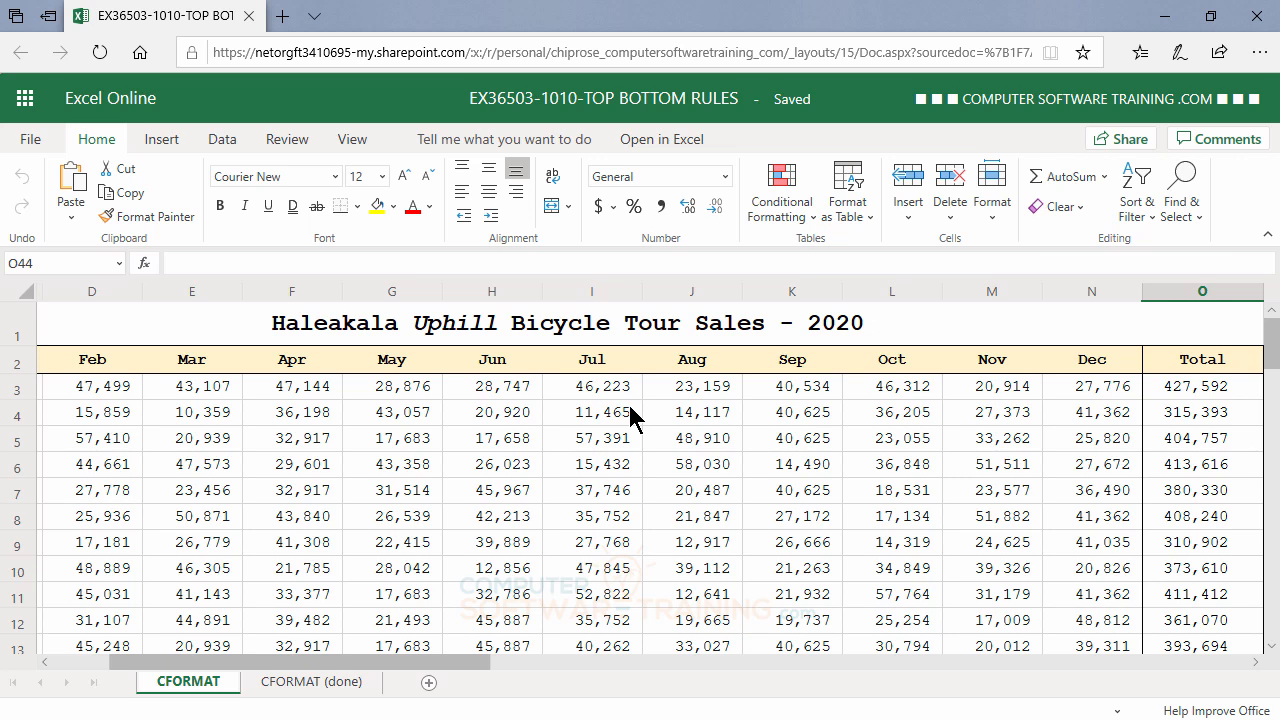
pyautogui.click(1120, 645)
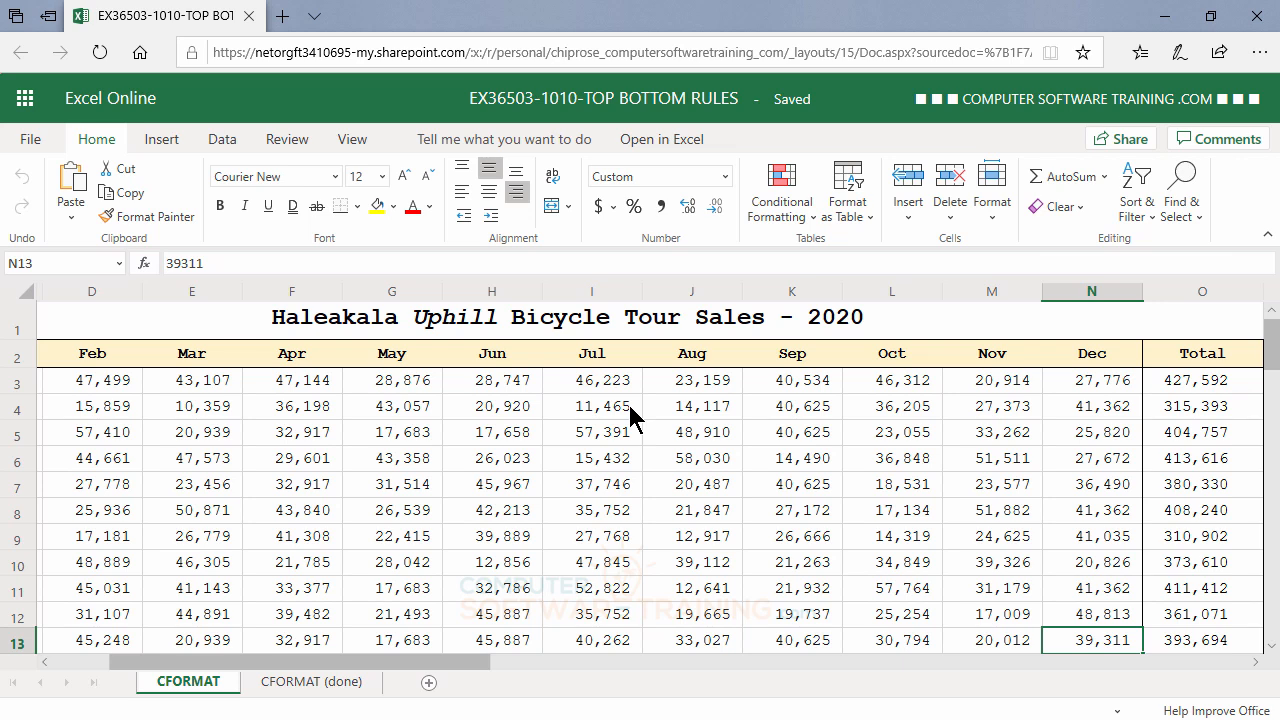
pyautogui.click(1257, 16)
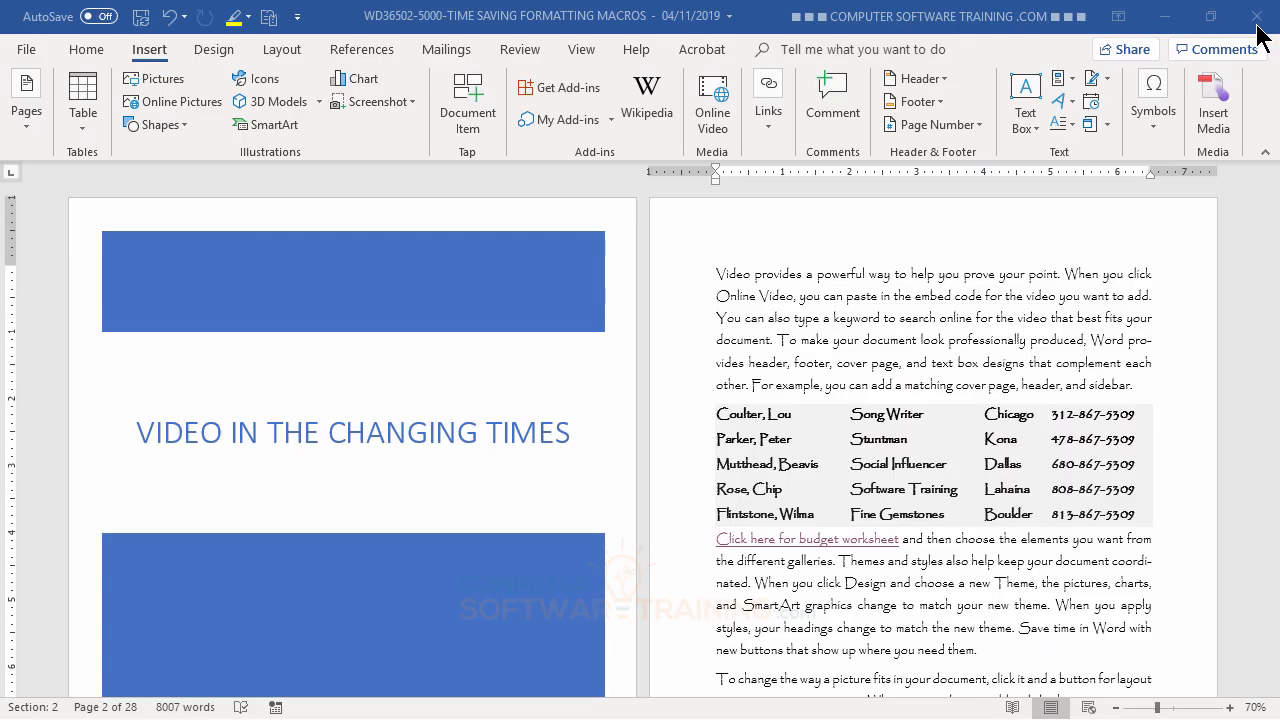
# Hyperlink the phrase "Save time in Word" below the table to WD36501-1000-GETTING STARTED WITH WORD.docx in the MICROSOFT-WORD folder.
pyautogui.hotkey('ctrl', 'z')
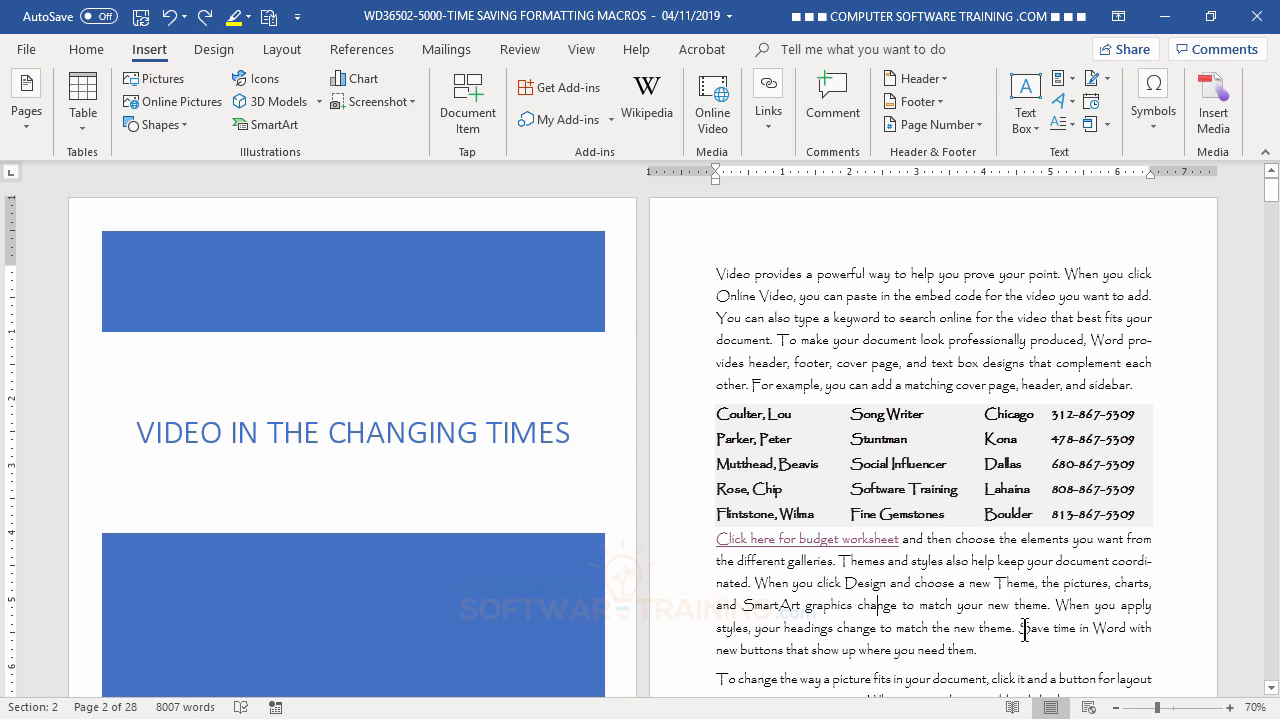
pyautogui.moveTo(1020, 628); pyautogui.dragTo(1127, 628)
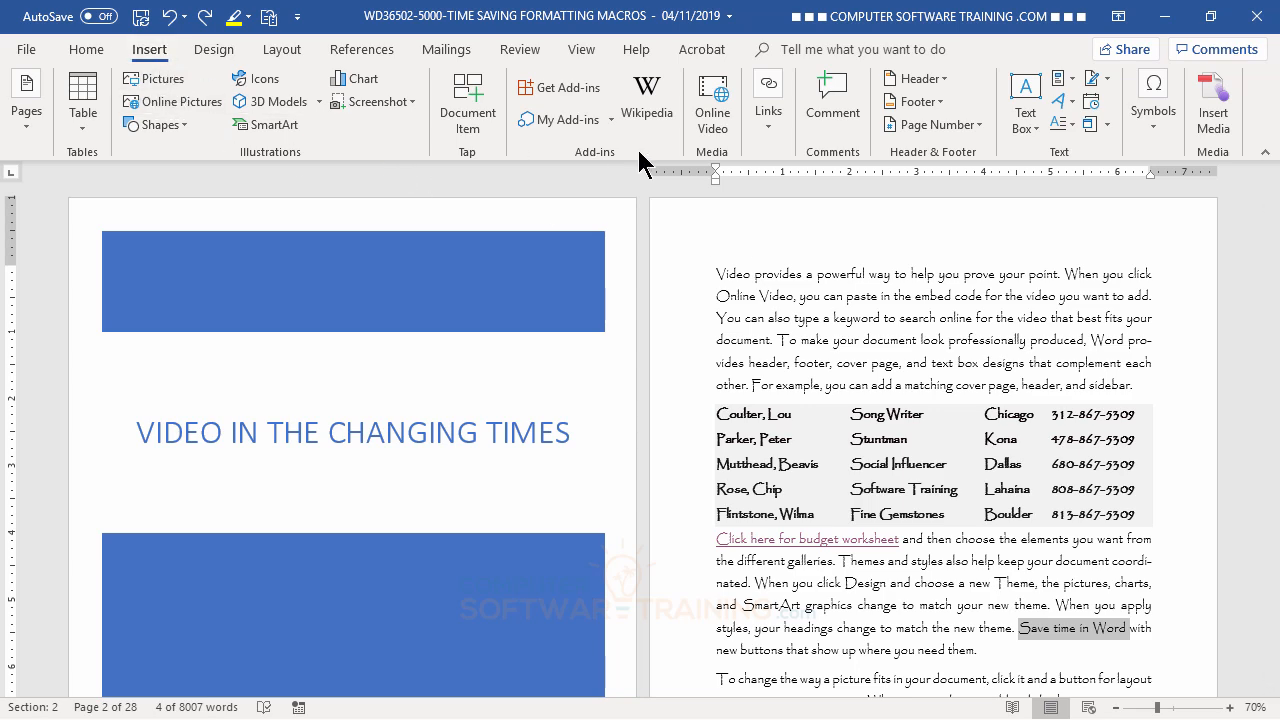
pyautogui.click(767, 138)
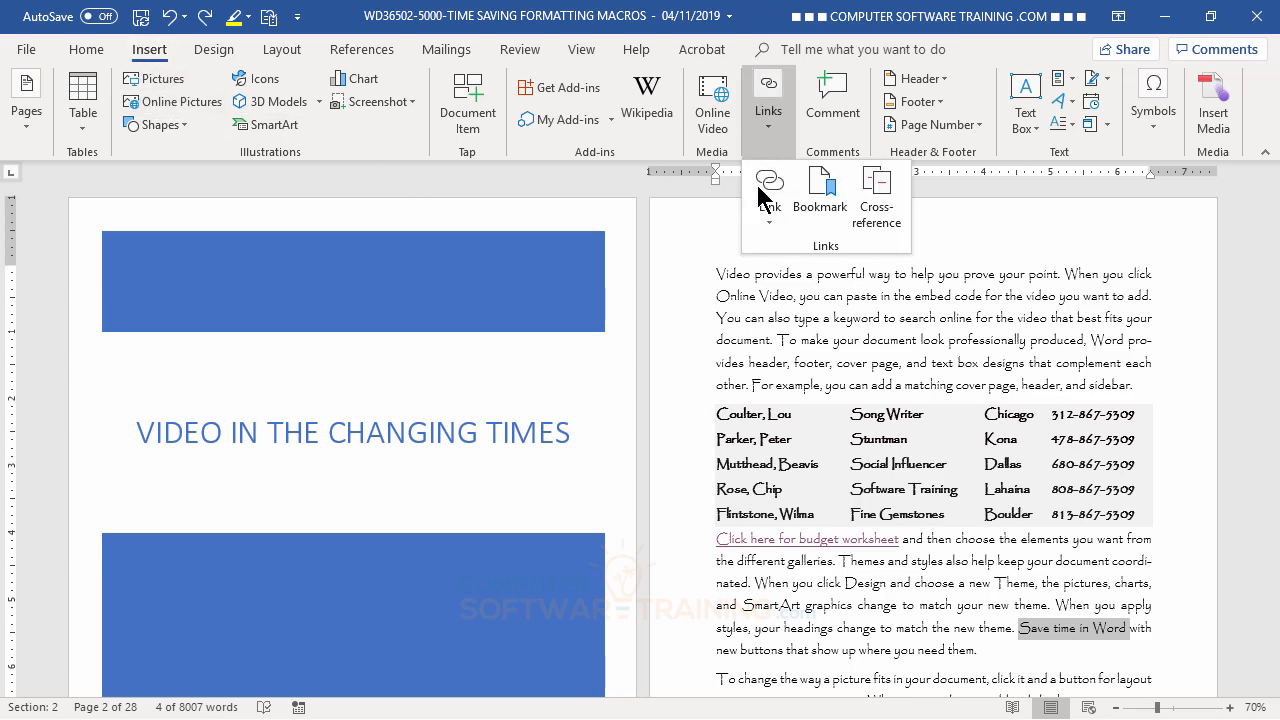
pyautogui.click(770, 228)
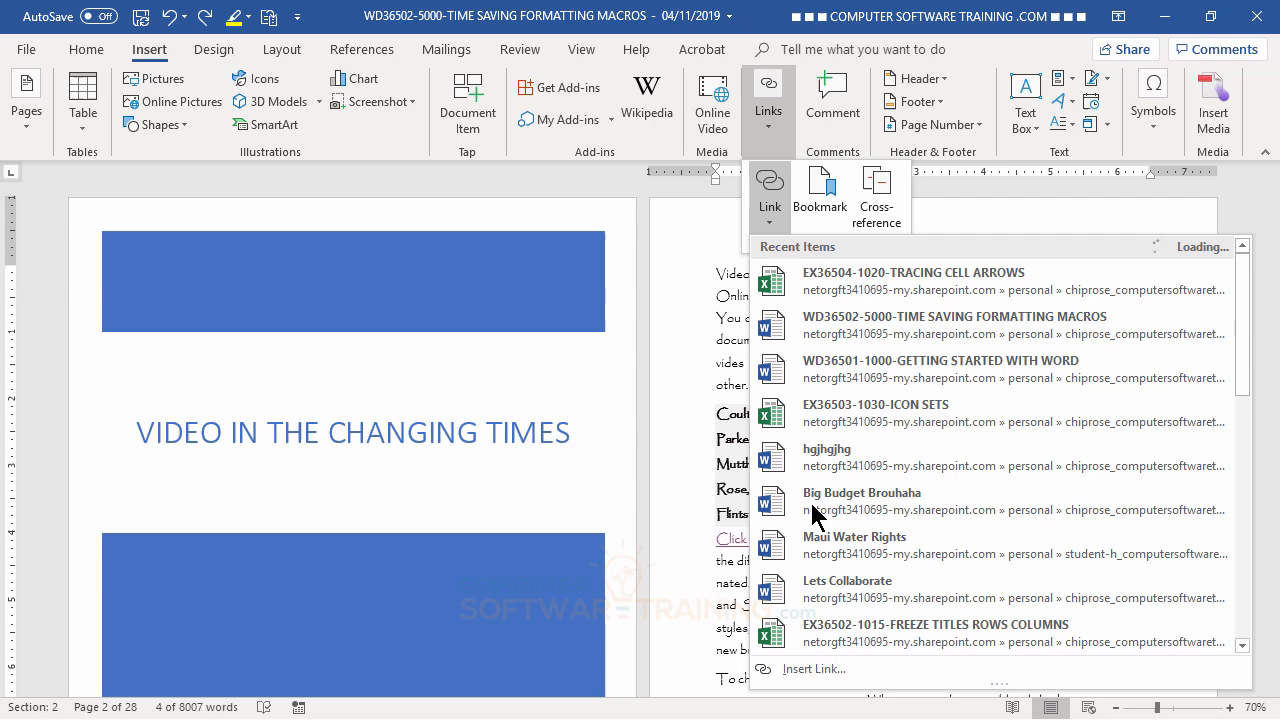
pyautogui.click(836, 684)
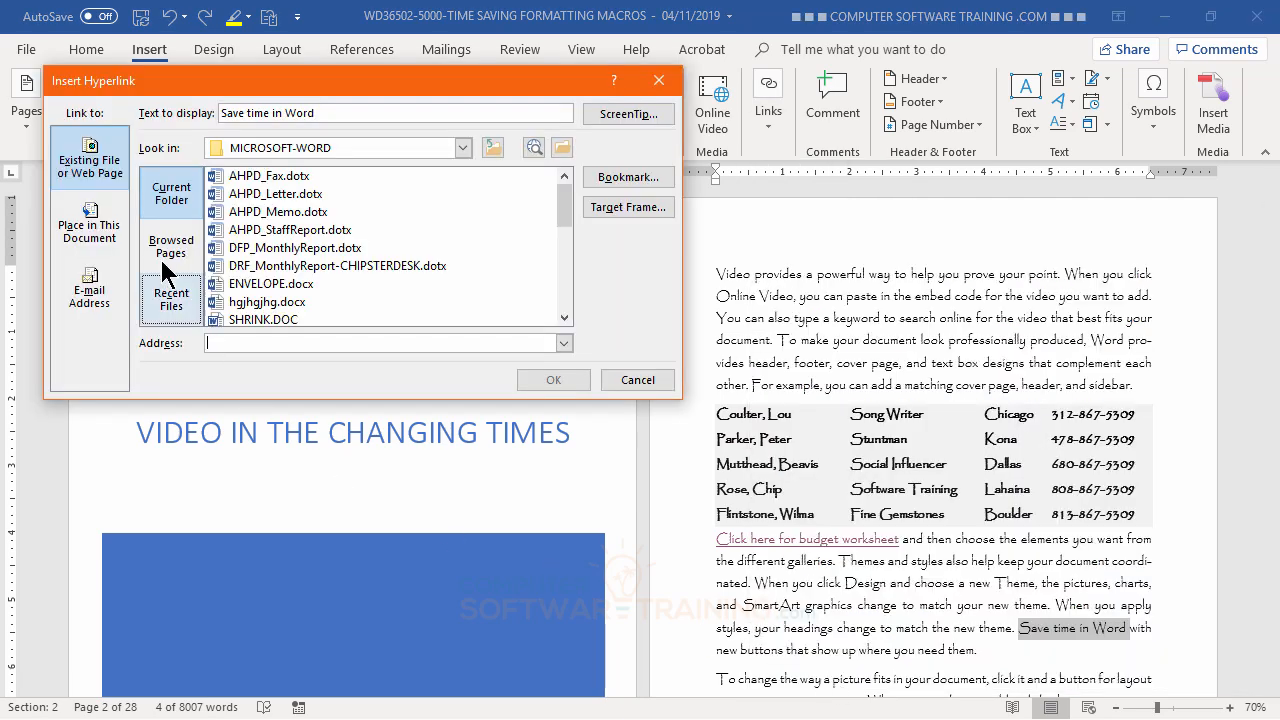
pyautogui.click(494, 142)
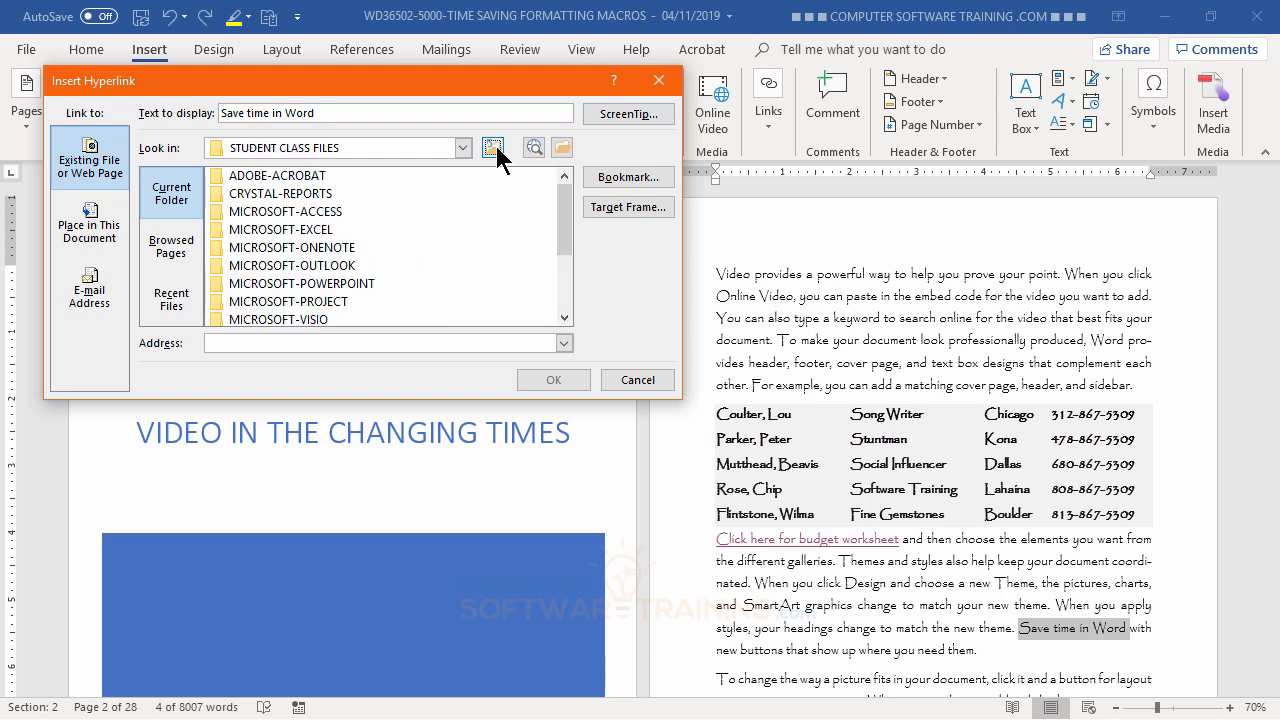
pyautogui.click(564, 318)
pyautogui.click(564, 318)
pyautogui.click(564, 318)
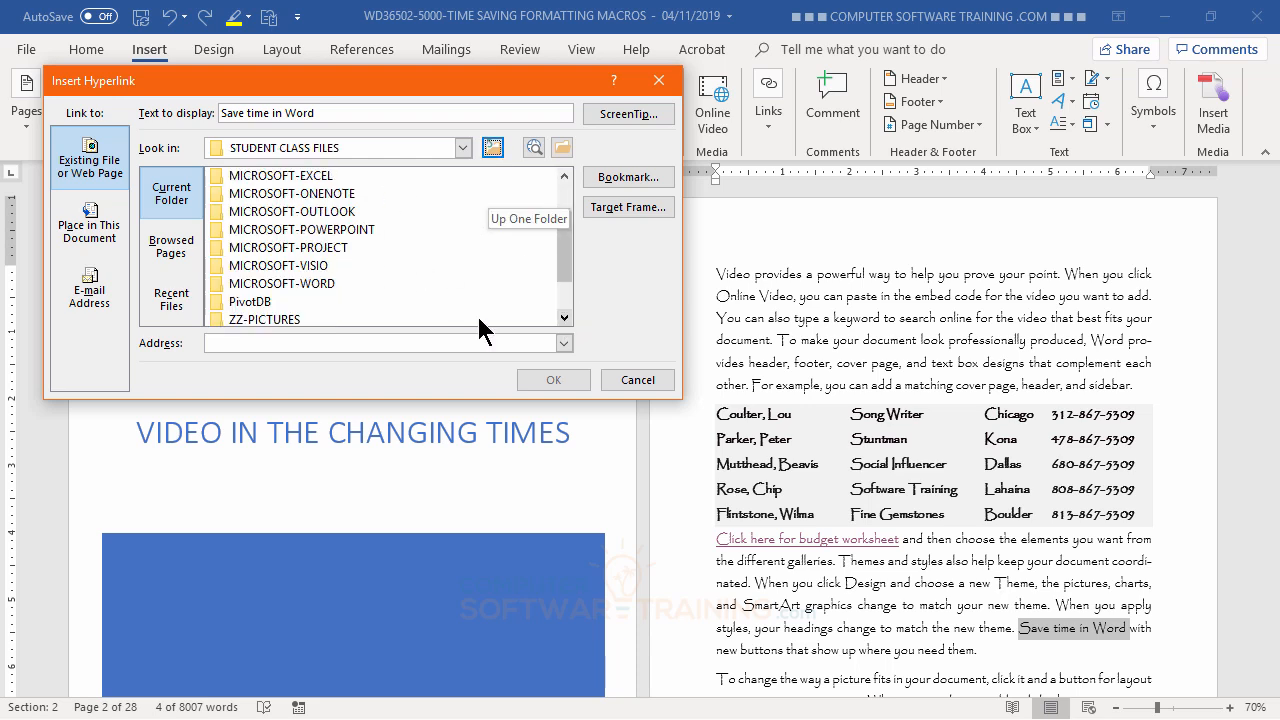
pyautogui.doubleClick(296, 283)
pyautogui.scroll(-2, 362, 303)
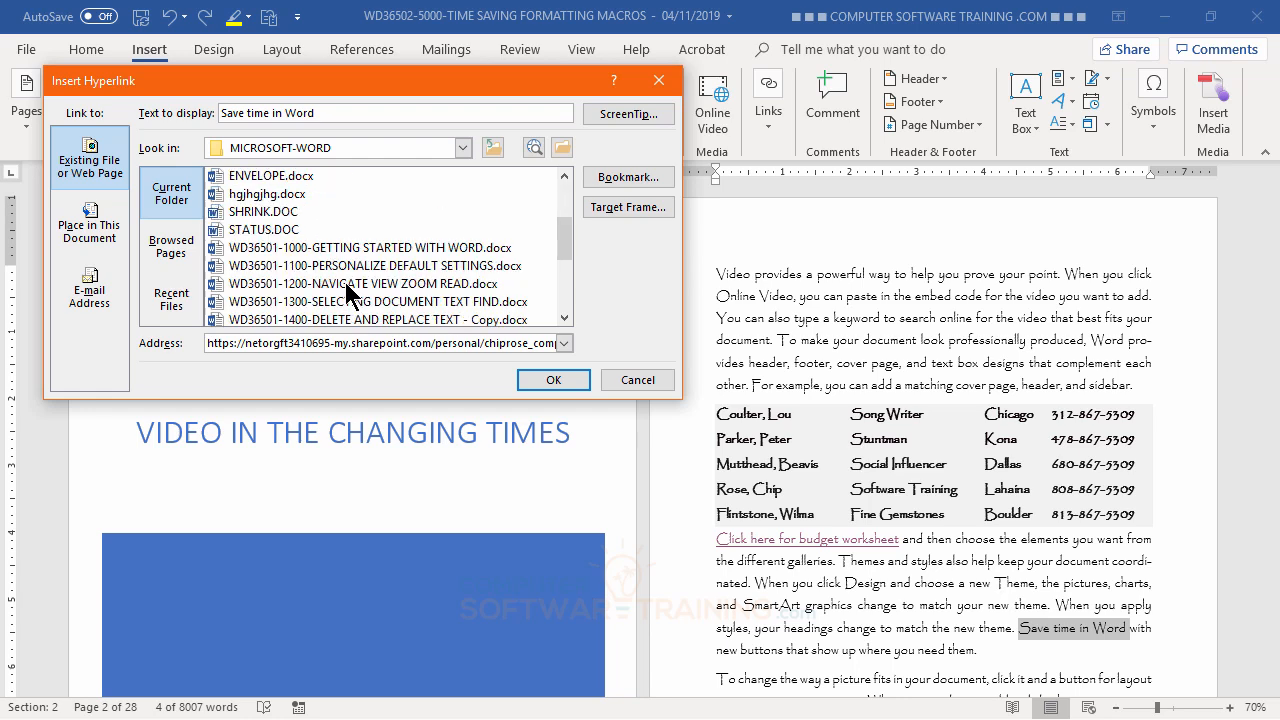
pyautogui.click(303, 246)
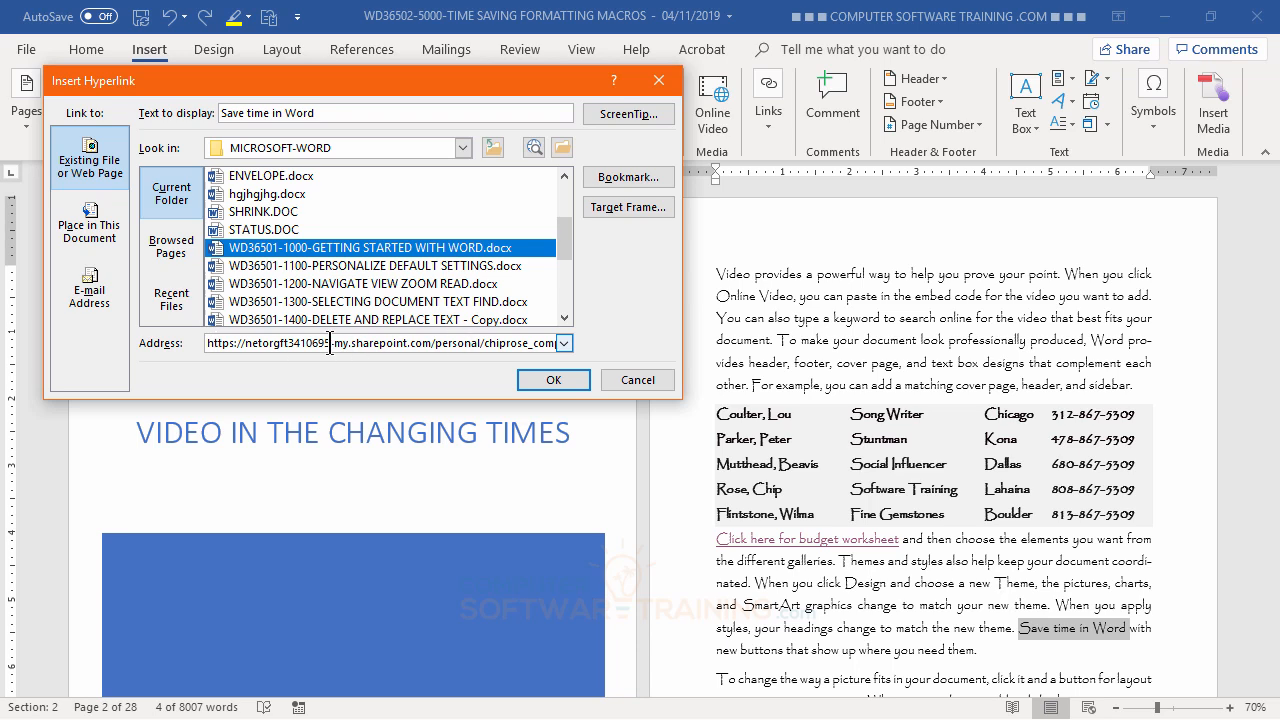
pyautogui.click(556, 382)
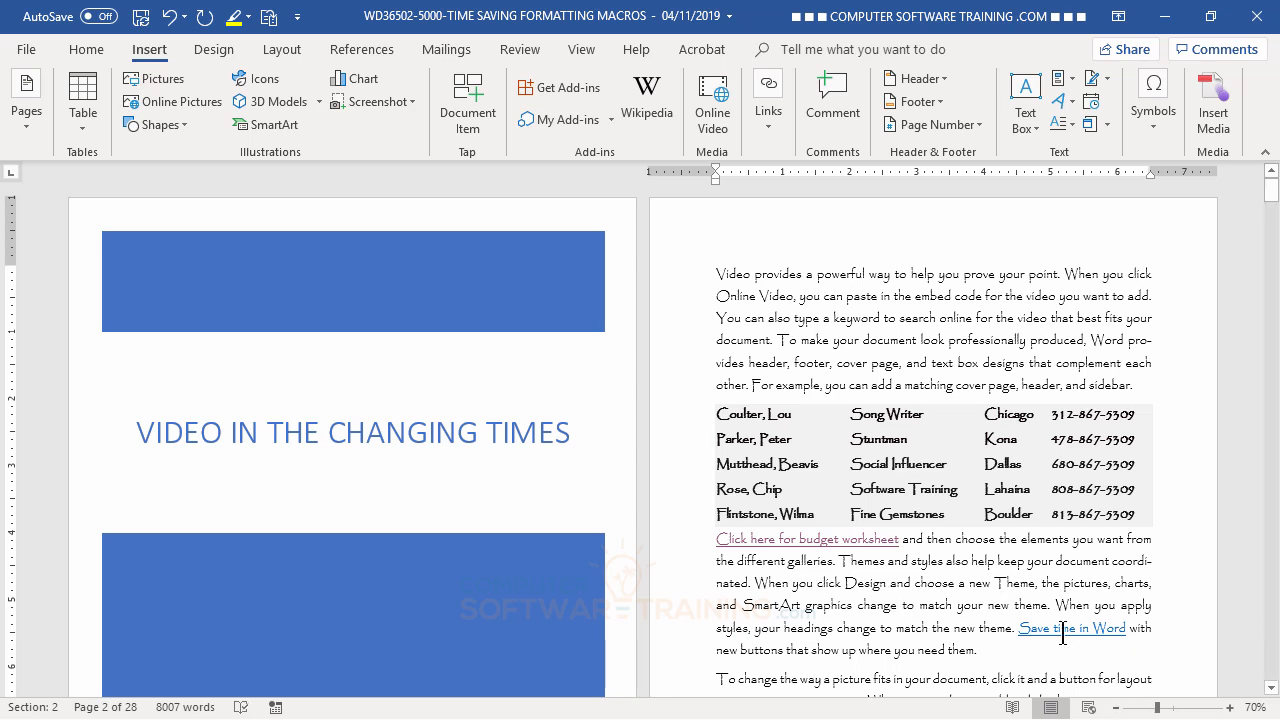
# Test the "Save time in Word" hyperlink by following it to Word Online, and close the browser window.
pyautogui.moveTo(1062, 642)
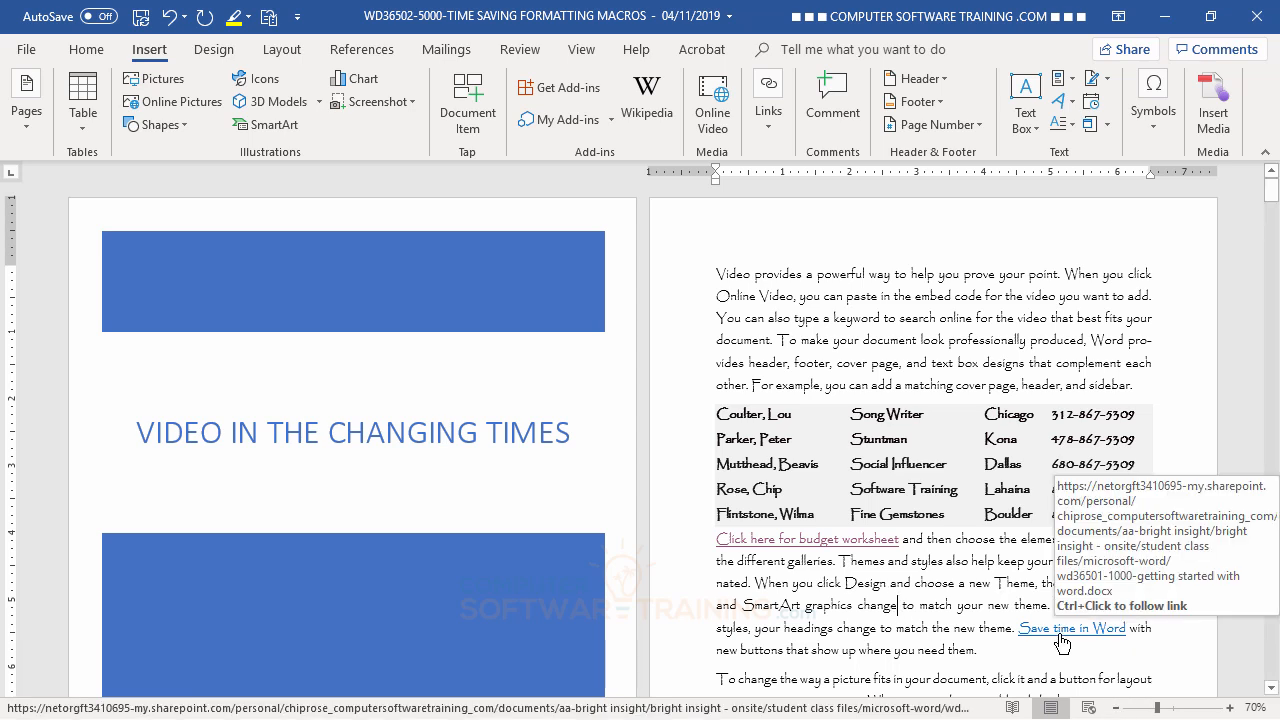
pyautogui.keyDown('ctrl'); pyautogui.click(1062, 642); pyautogui.keyUp('ctrl')
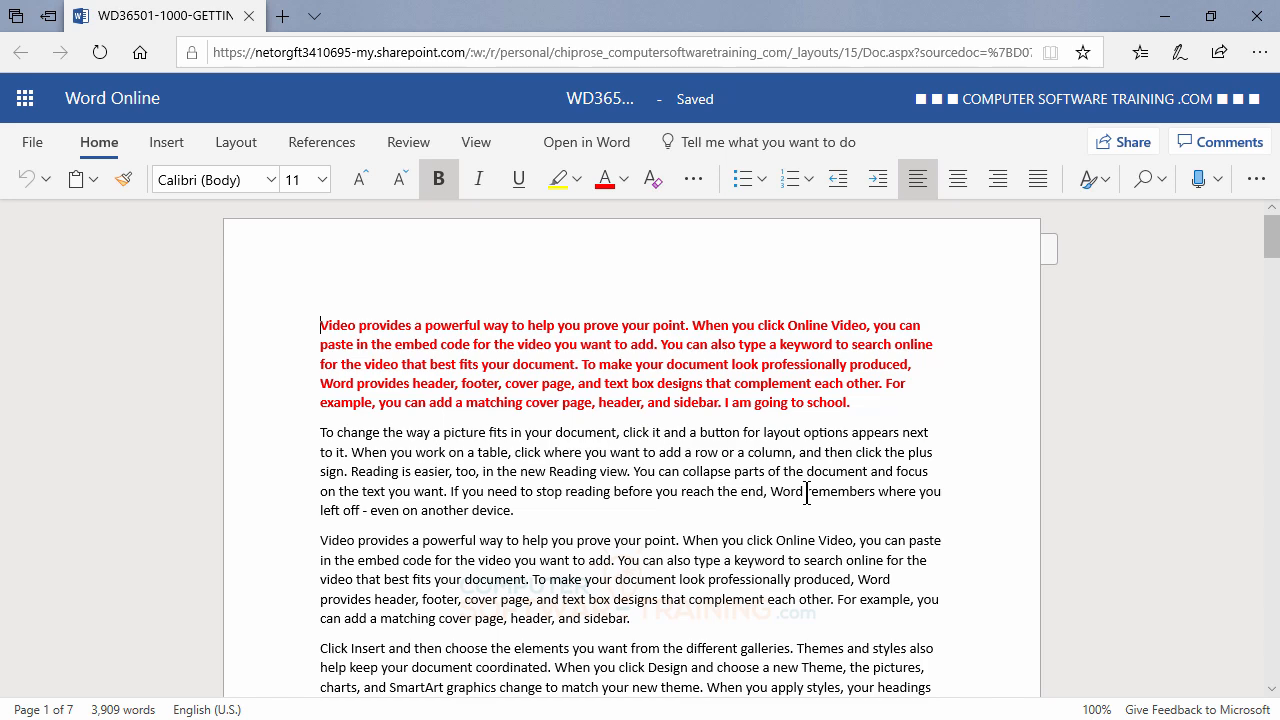
pyautogui.click(1254, 12)
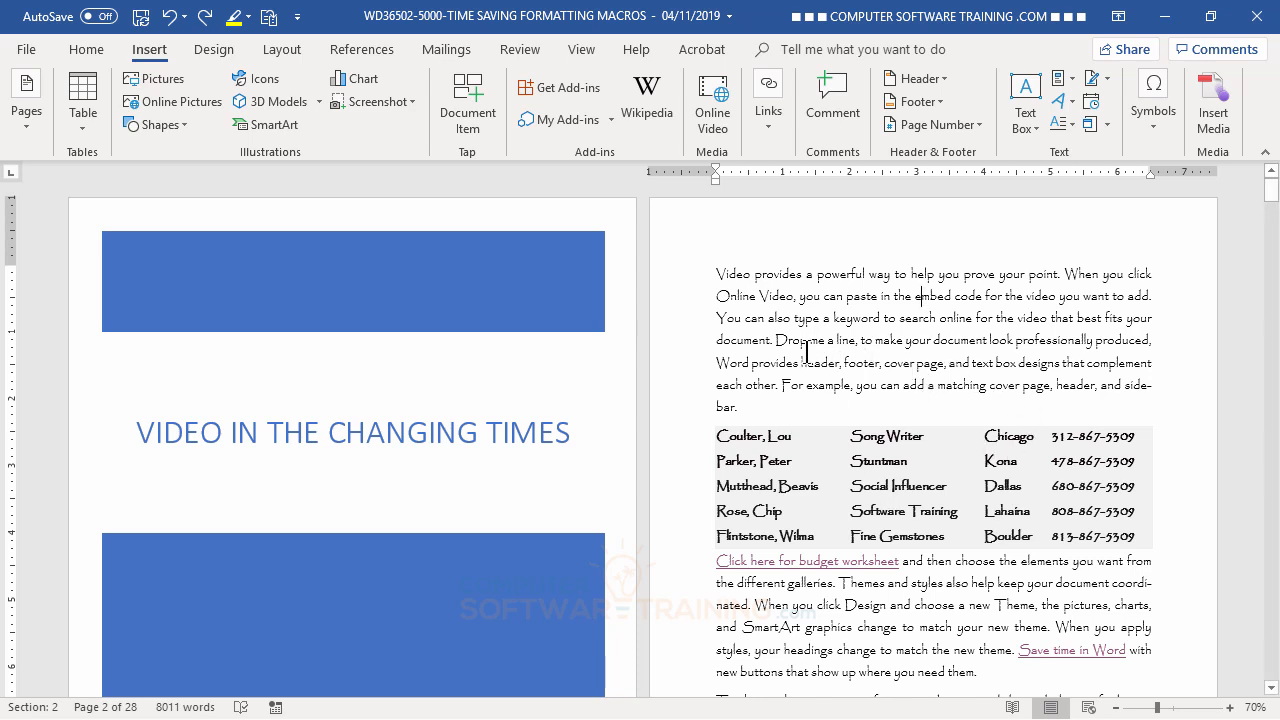
# Hyperlink the phrase "Drop me a line" above the table to the trainer's recently used e-mail address with the subject "About Video".
pyautogui.moveTo(776, 340); pyautogui.dragTo(856, 342)
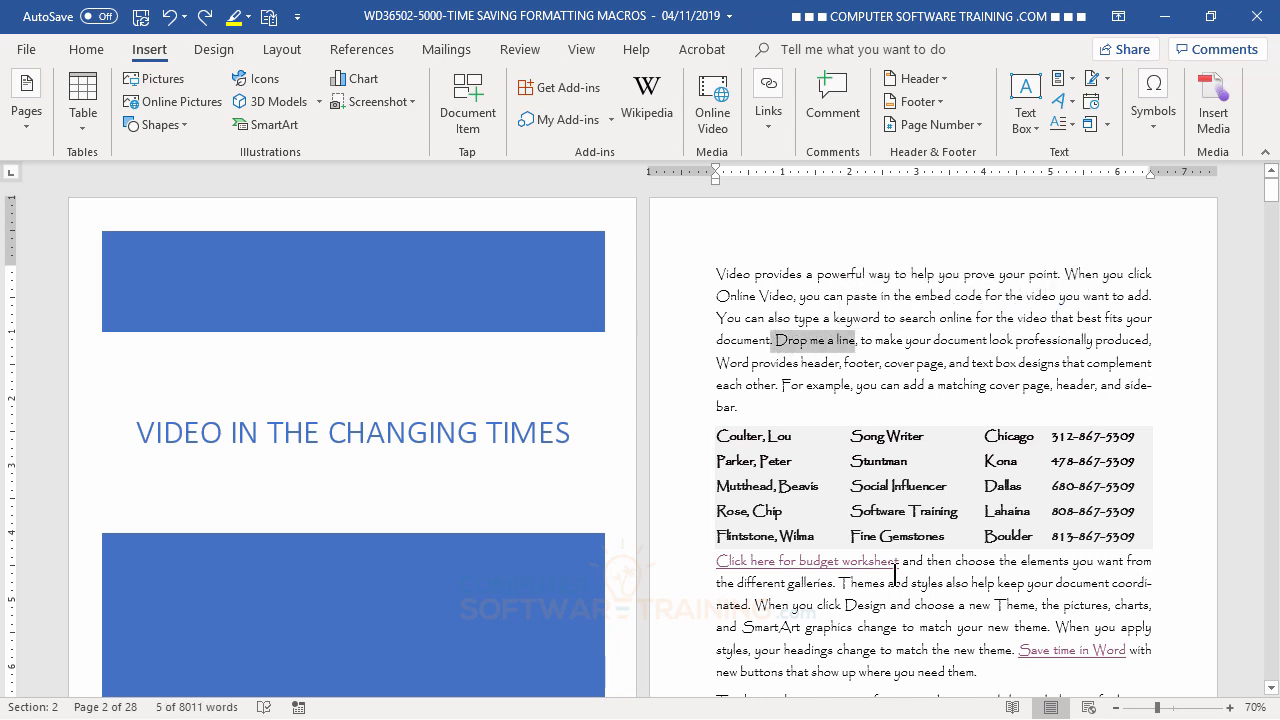
pyautogui.click(777, 138)
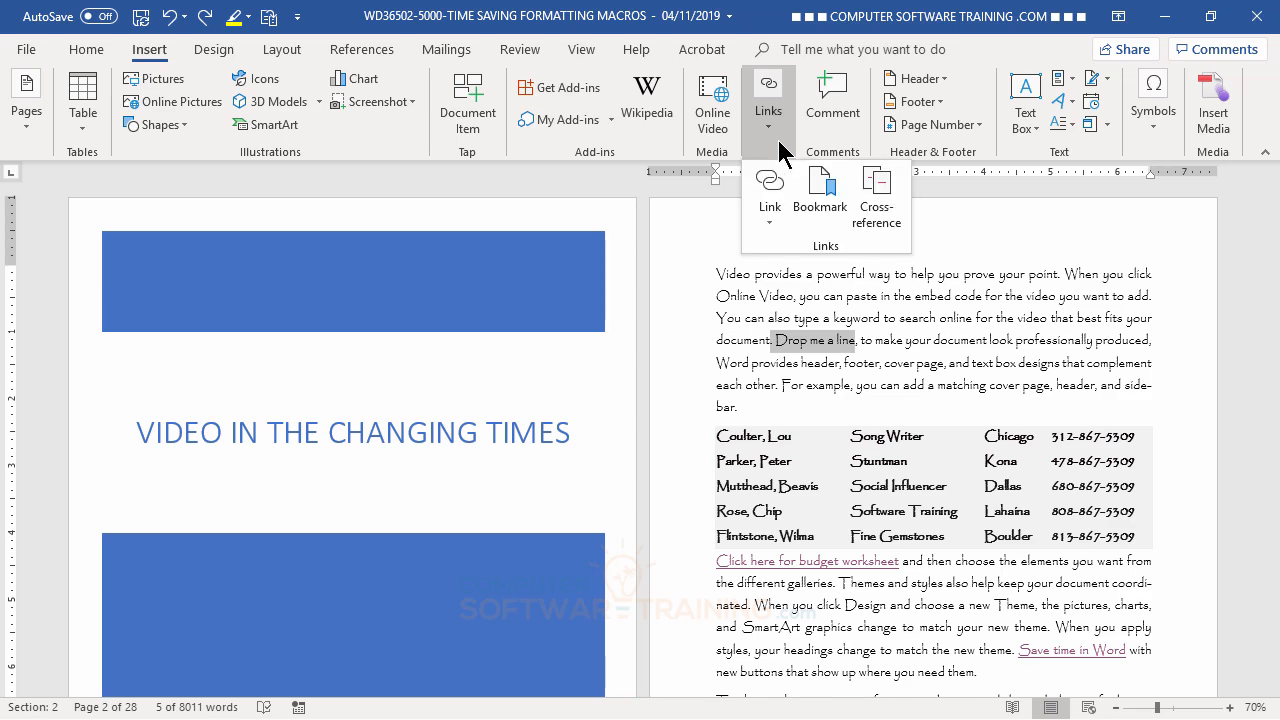
pyautogui.click(777, 230)
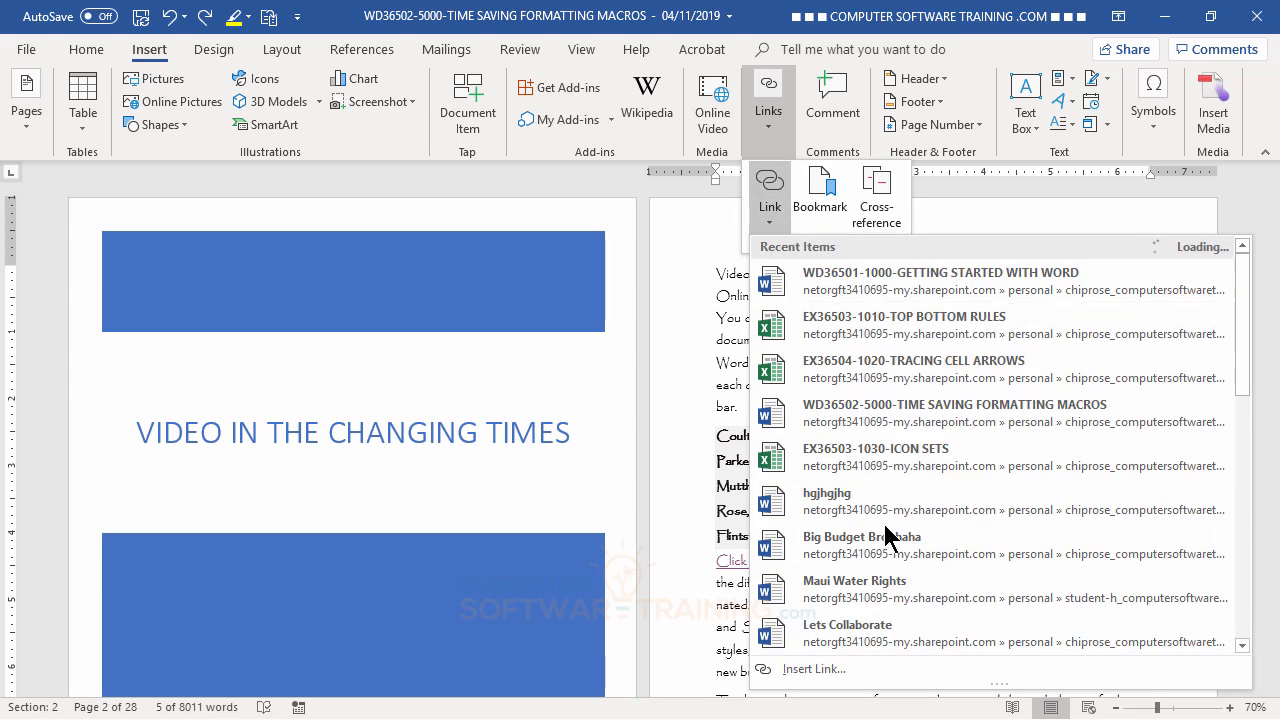
pyautogui.click(857, 675)
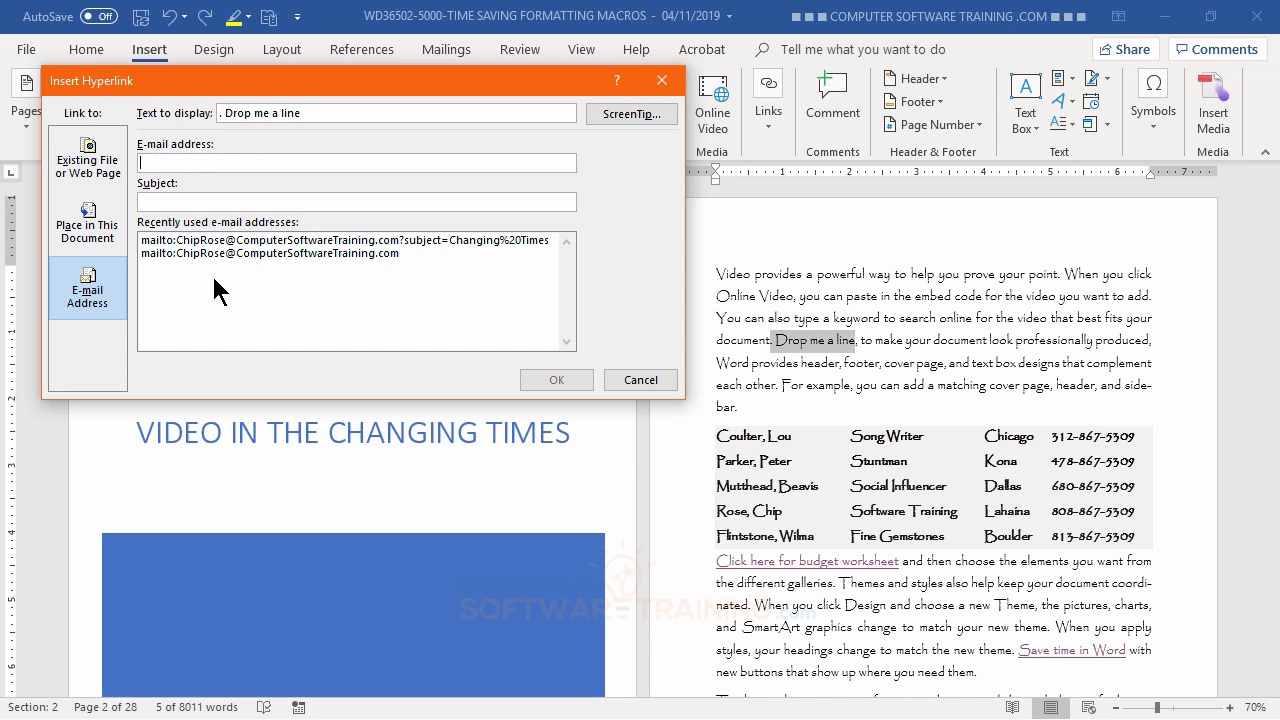
pyautogui.click(185, 254)
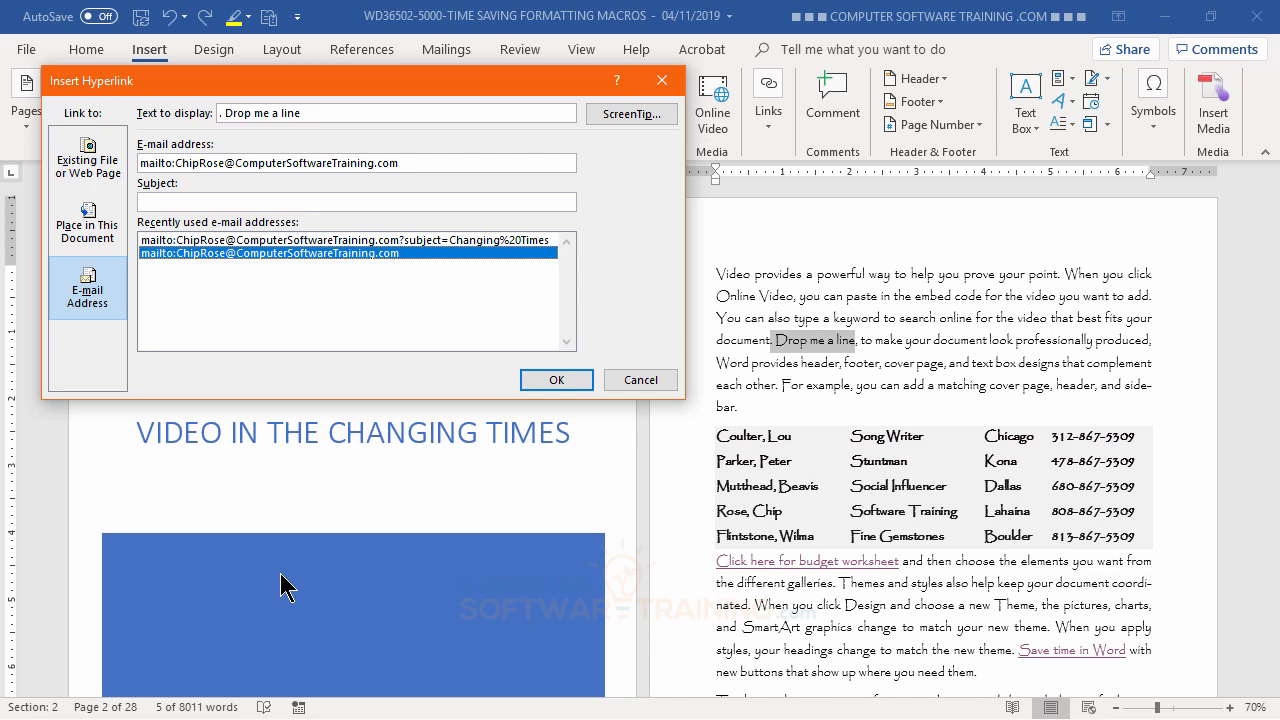
pyautogui.click(190, 199)
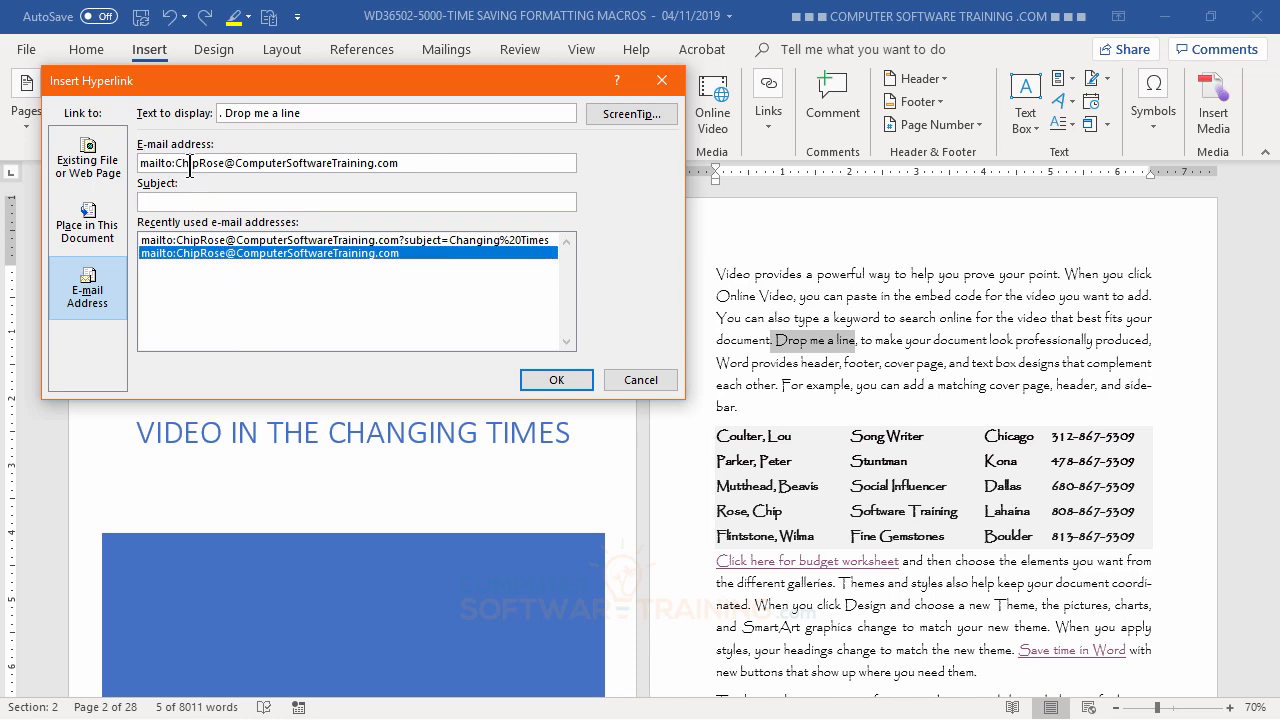
pyautogui.write('About Video')
pyautogui.click(552, 382)
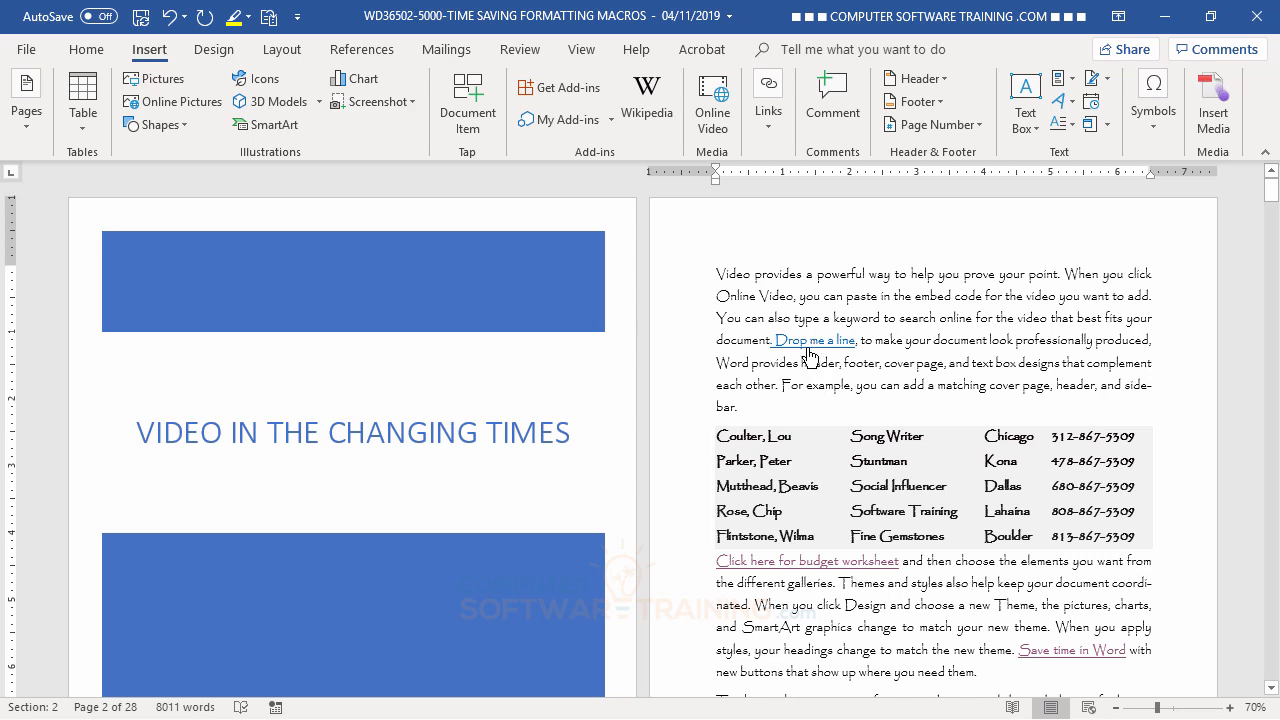
# Test the "Drop me a line" e-mail hyperlink and close the new message without saving it.
pyautogui.moveTo(808, 350)
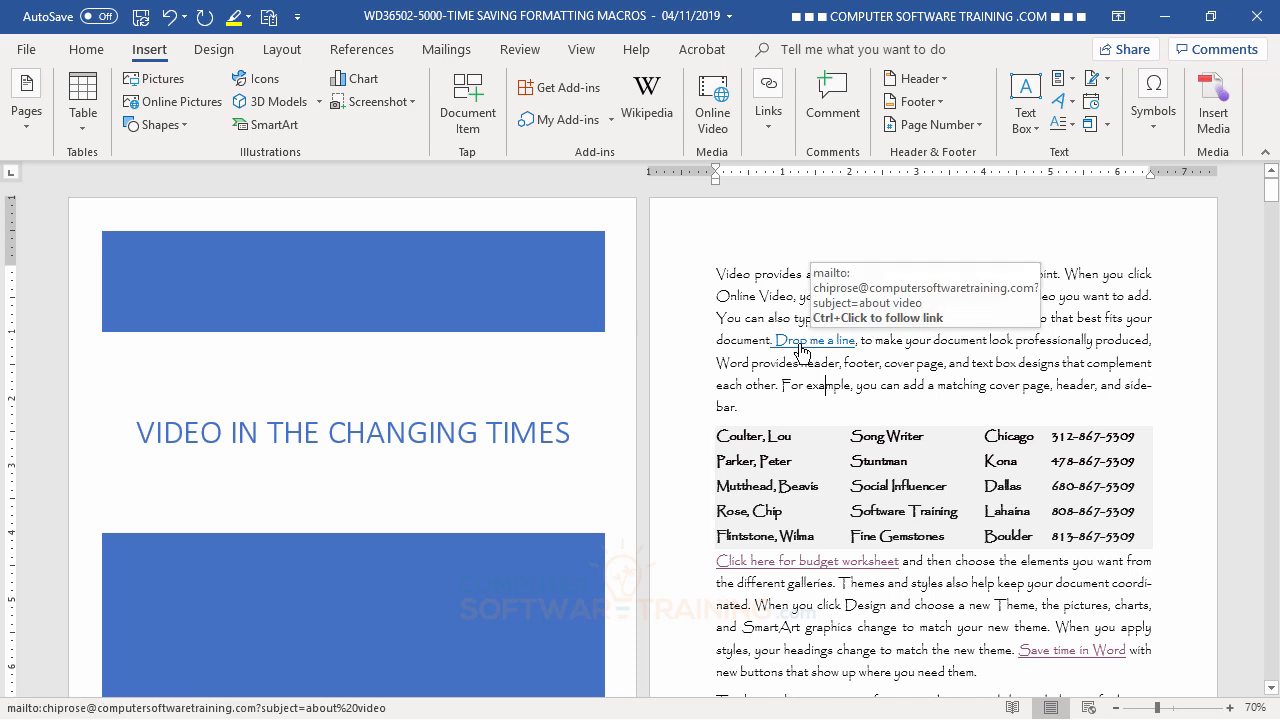
pyautogui.keyDown('ctrl'); pyautogui.click(801, 344); pyautogui.keyUp('ctrl')
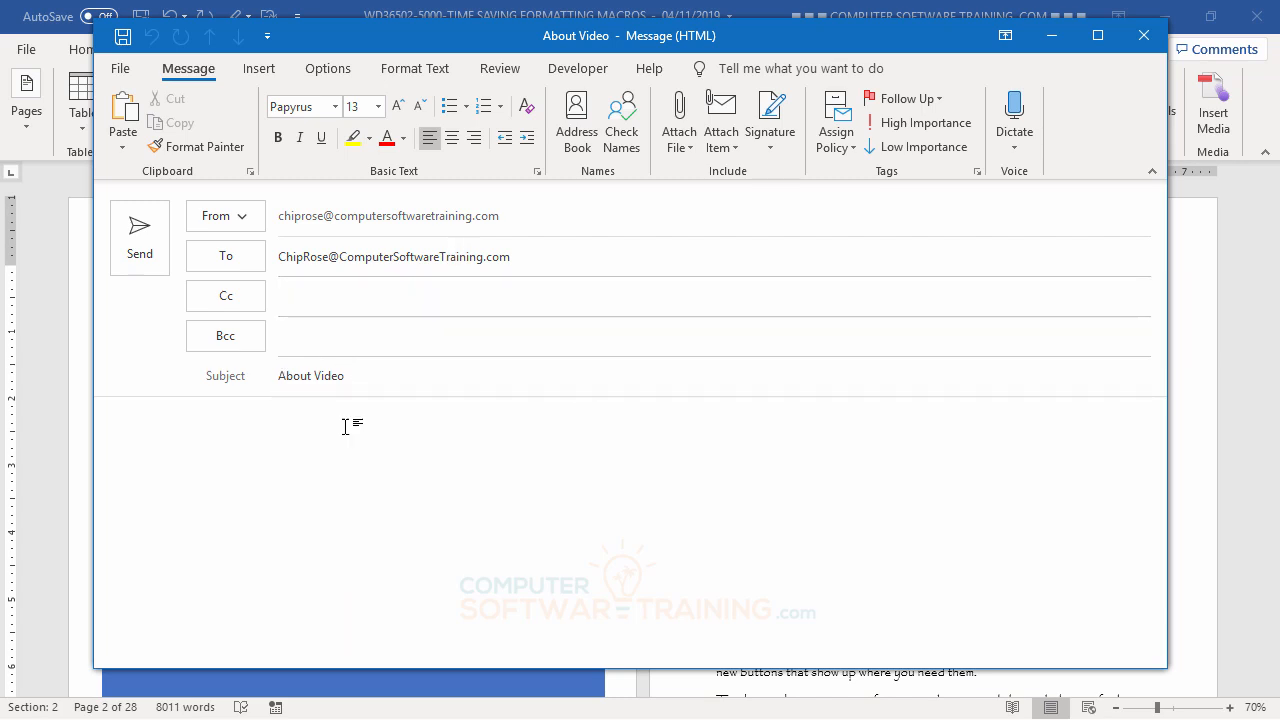
pyautogui.click(1144, 38)
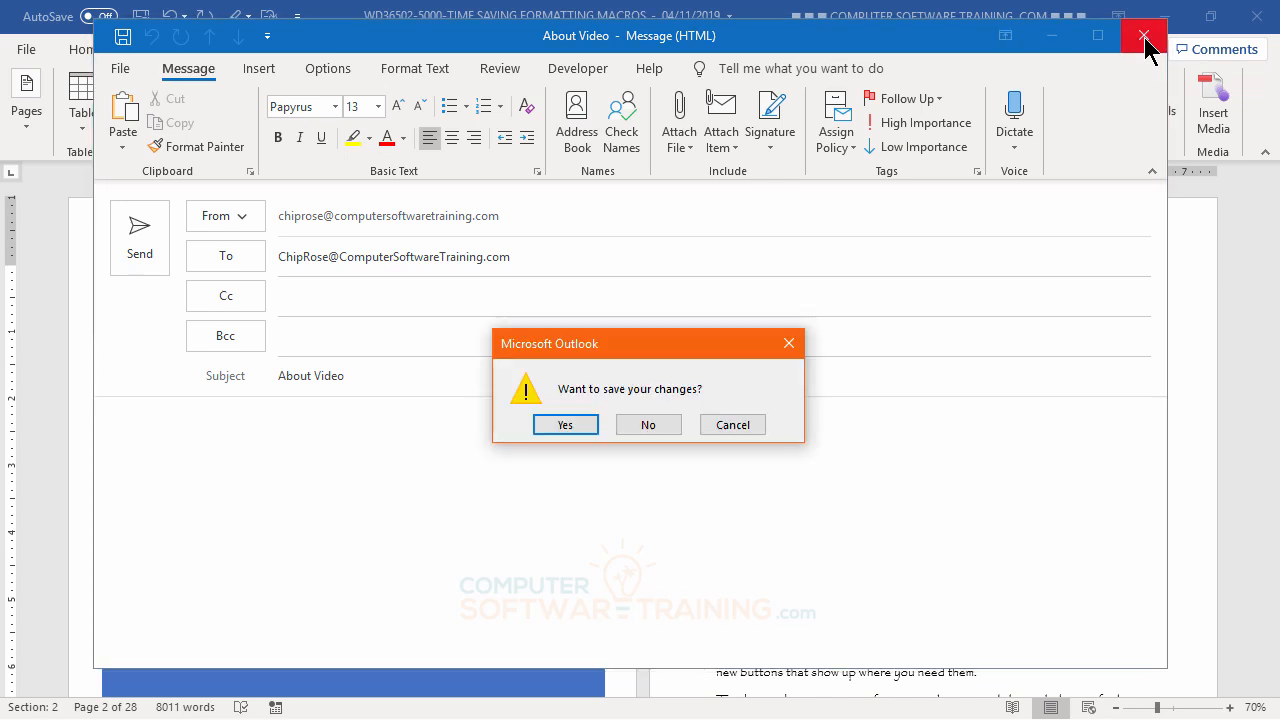
pyautogui.click(648, 425)
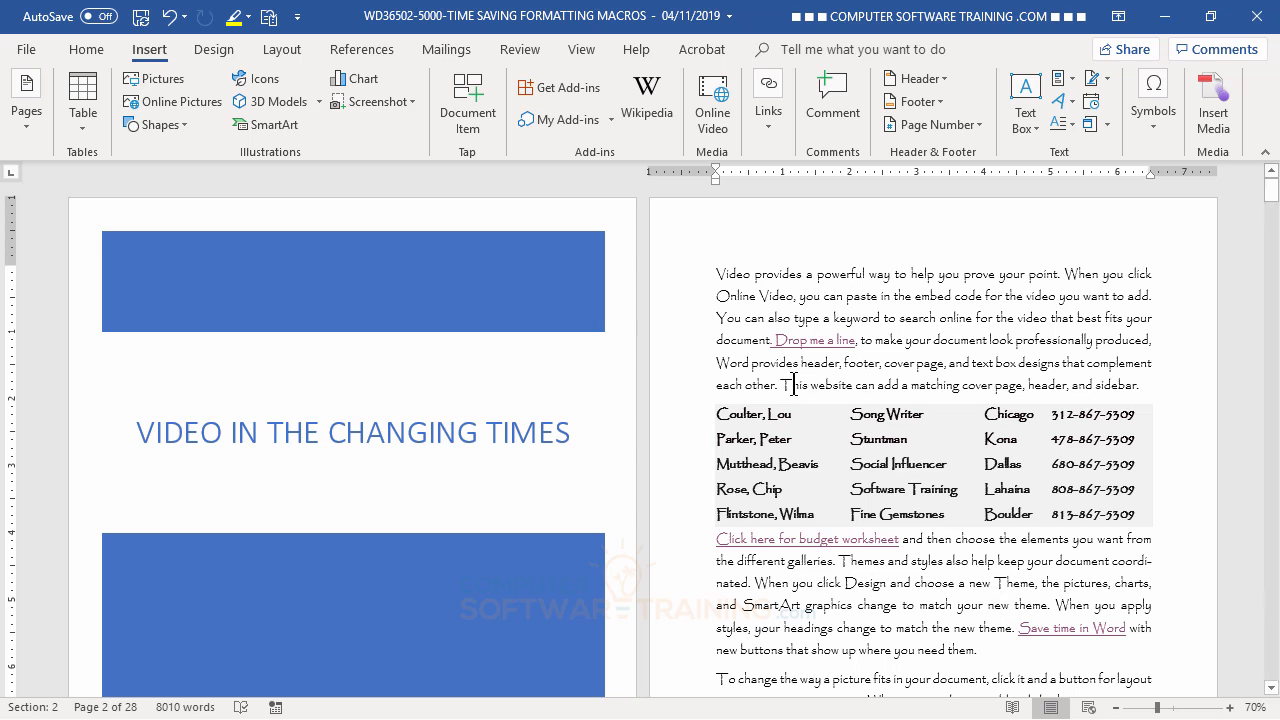
pyautogui.moveTo(783, 385); pyautogui.dragTo(853, 386)
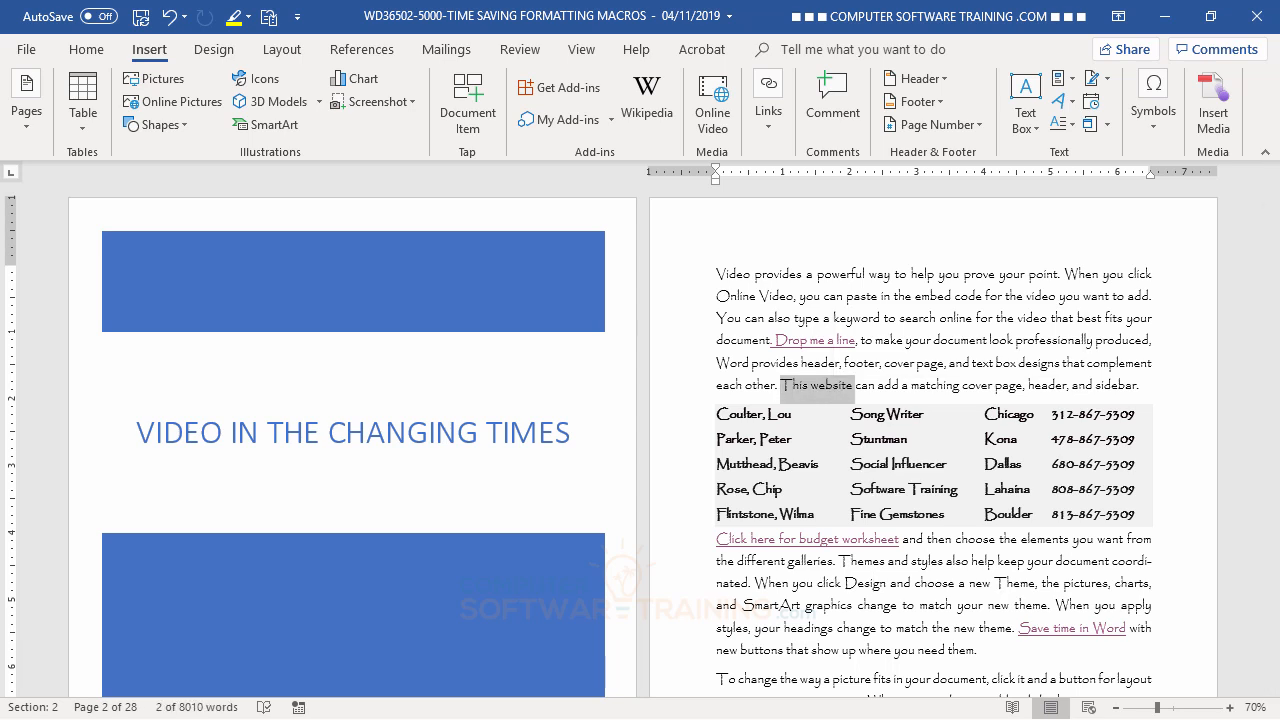
pyautogui.click(768, 115)
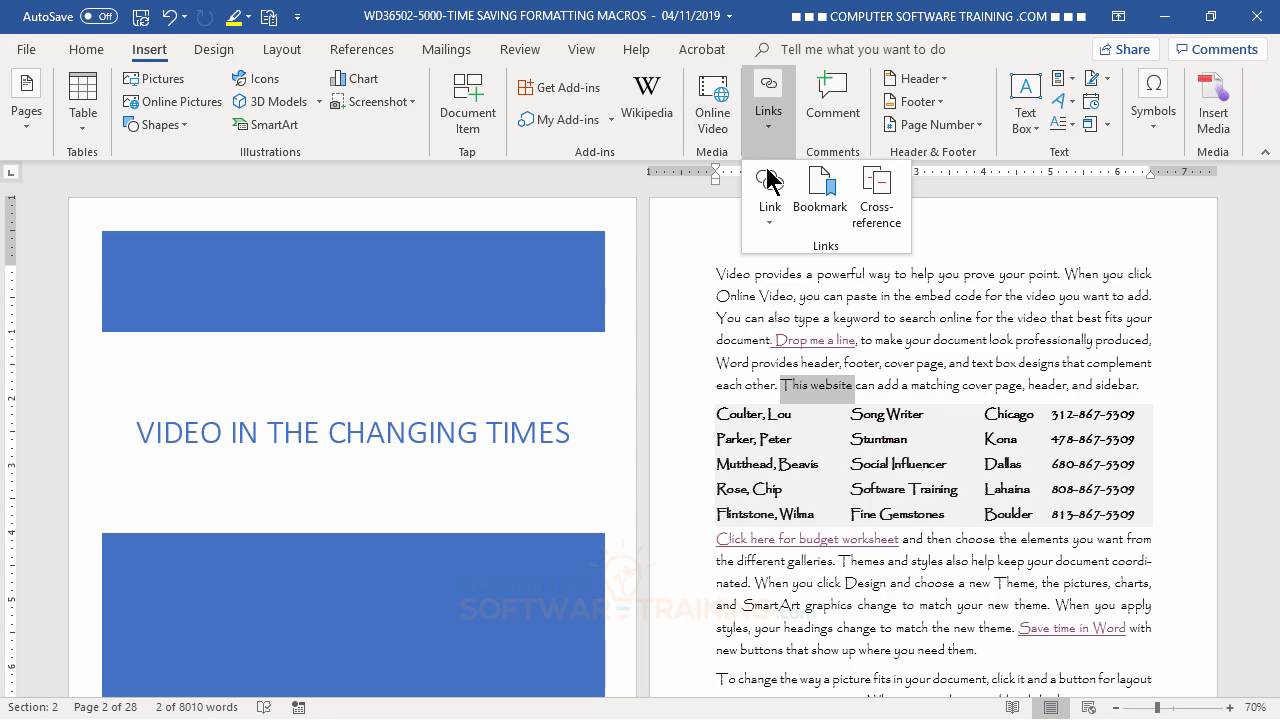
pyautogui.click(769, 220)
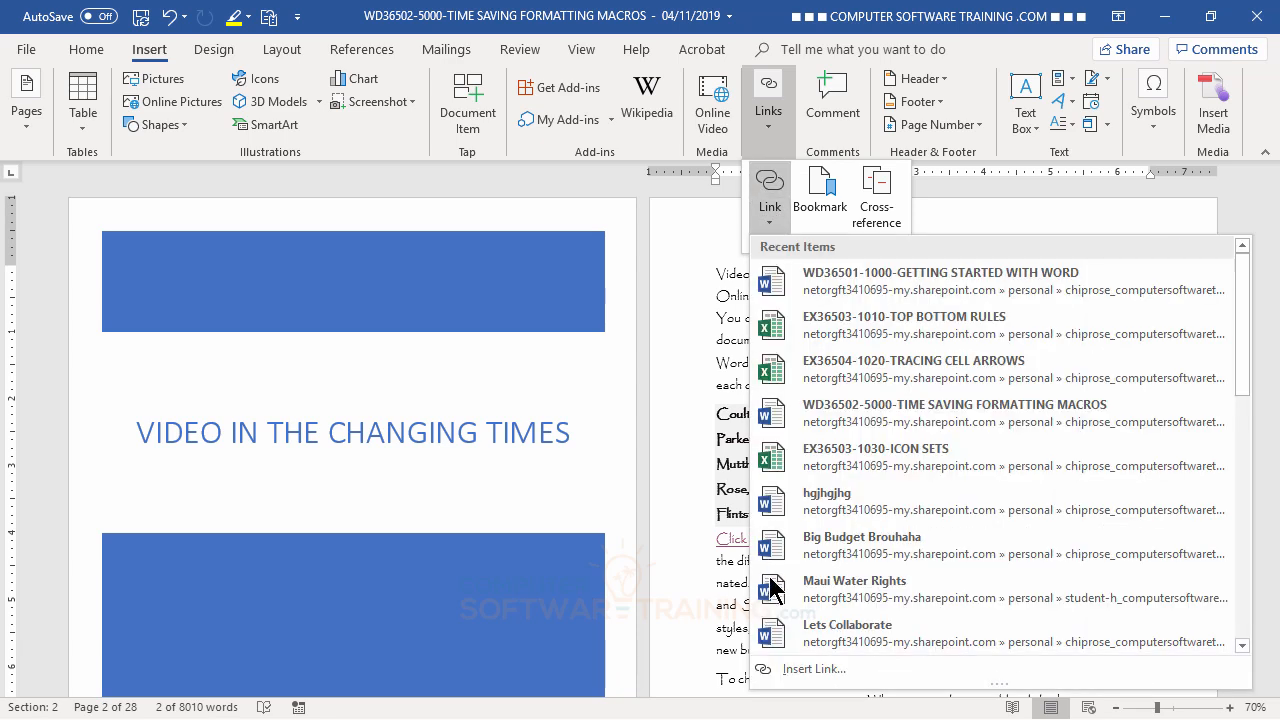
pyautogui.click(811, 669)
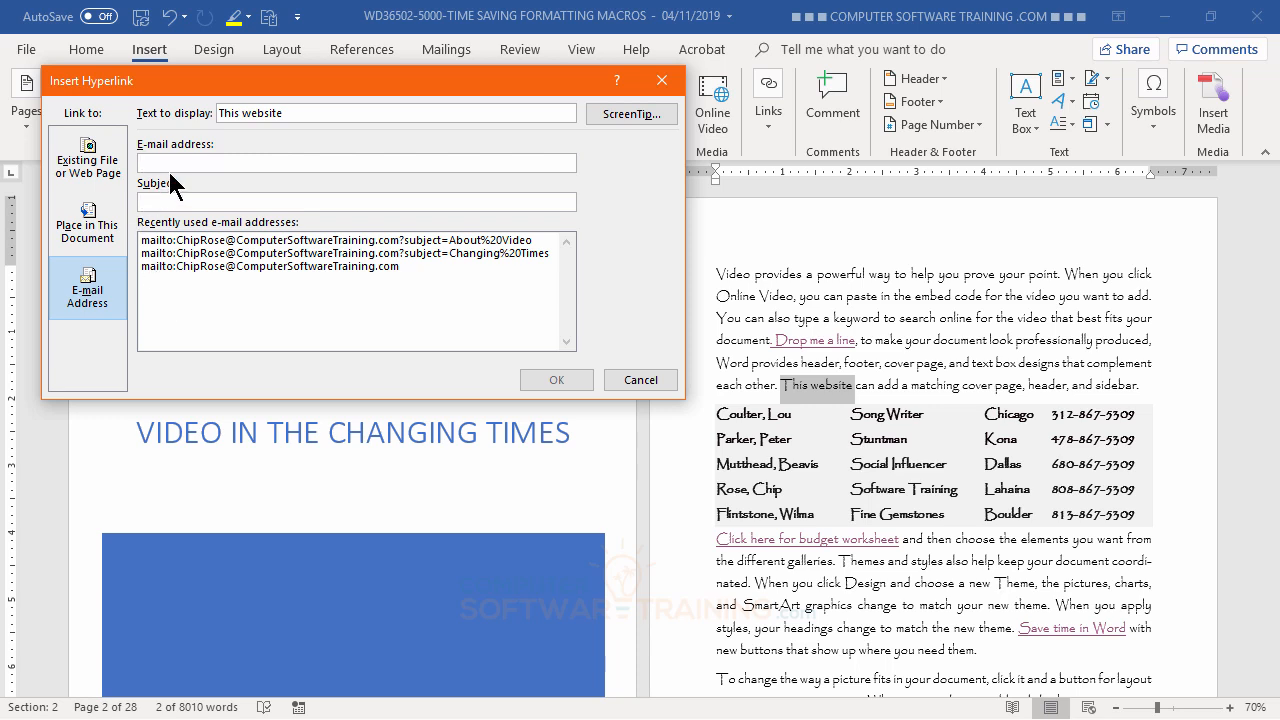
pyautogui.click(93, 170)
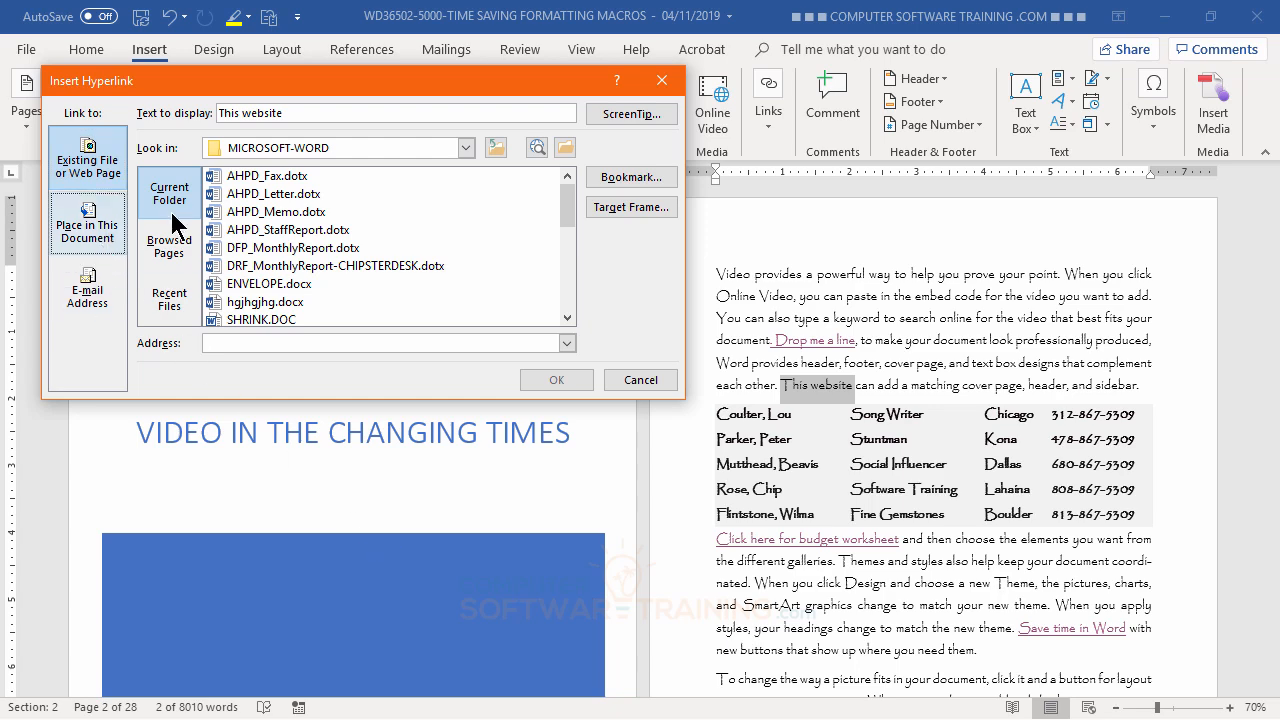
pyautogui.click(167, 256)
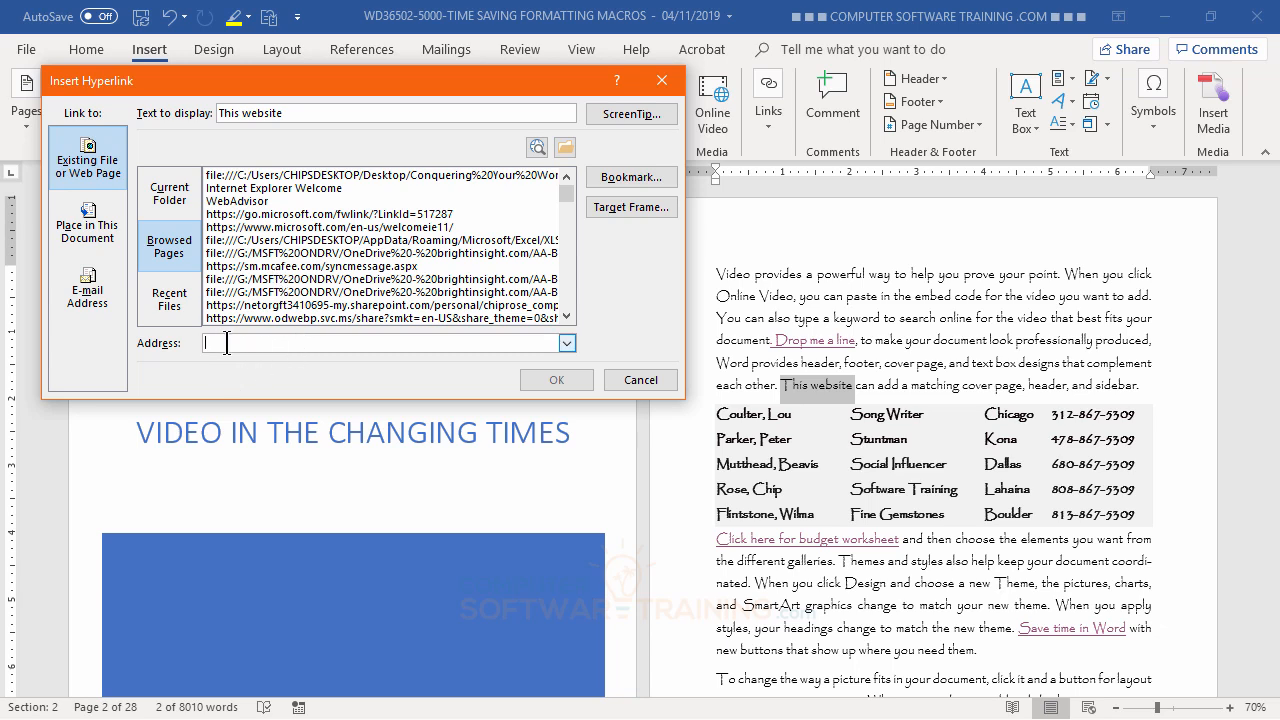
pyautogui.write('http://www.')
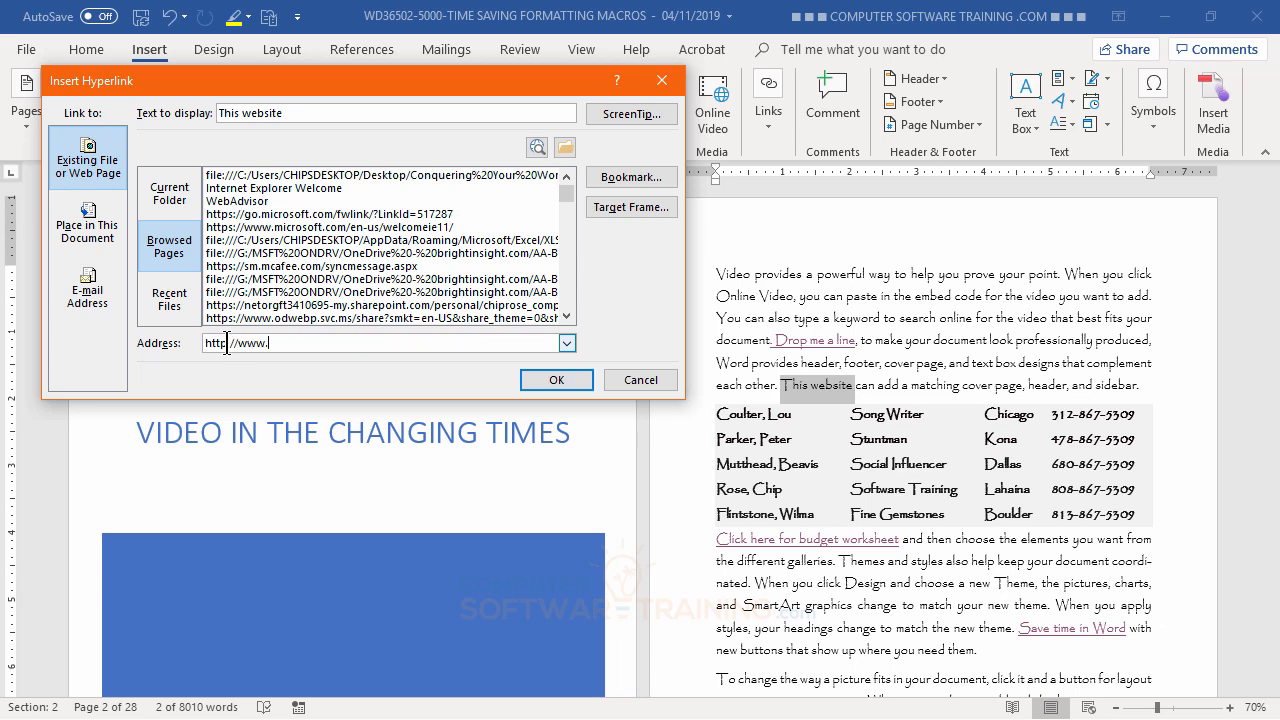
pyautogui.write('computersoftwaretraining')
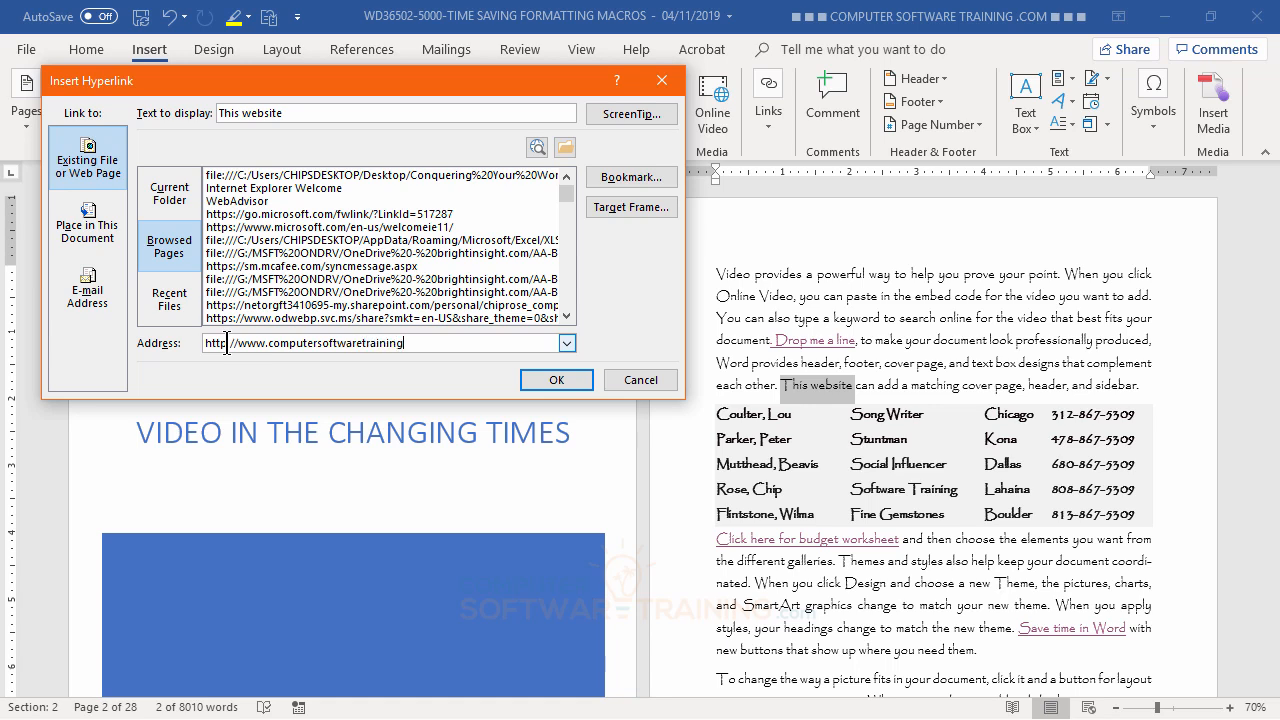
pyautogui.write('.com')
pyautogui.click(557, 380)
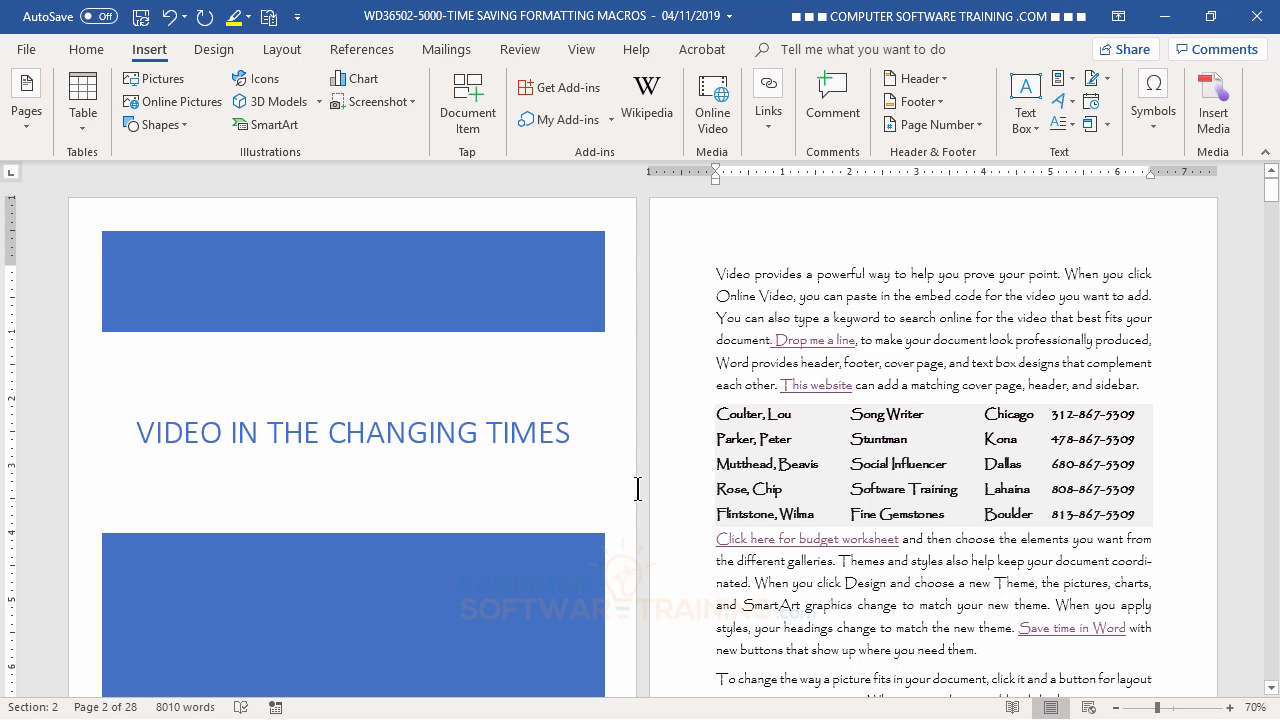
pyautogui.keyDown('ctrl'); pyautogui.click(818, 397); pyautogui.keyUp('ctrl')
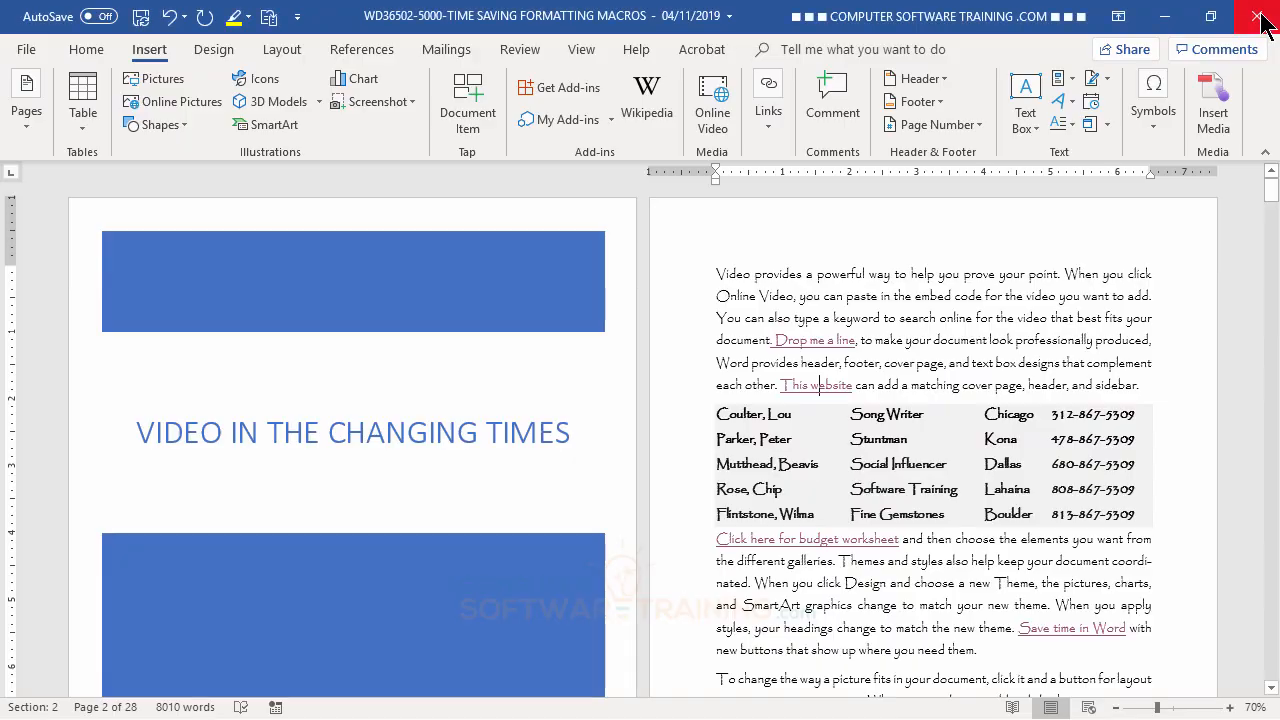
pyautogui.click(1256, 16)
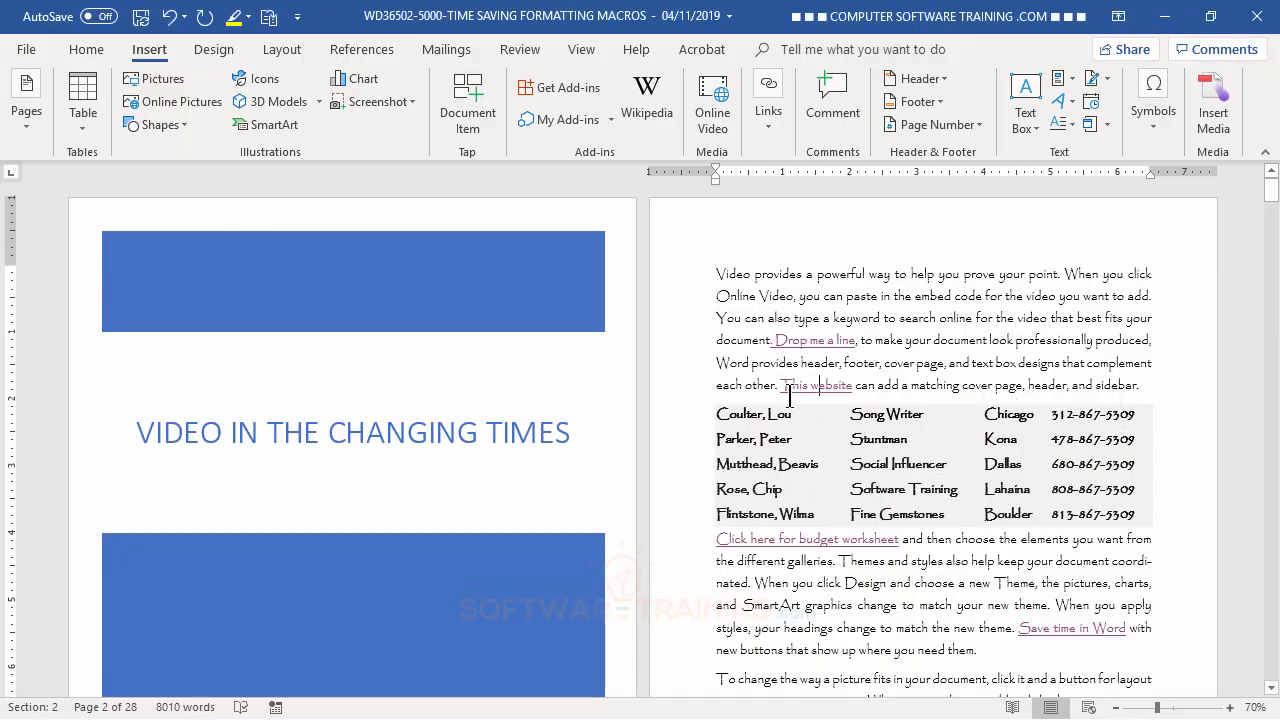
# Change the "This website" hyperlink's address to the Maui real-estate agent's website and test the link, closing the page to return to the document.
pyautogui.moveTo(782, 385); pyautogui.dragTo(852, 385)
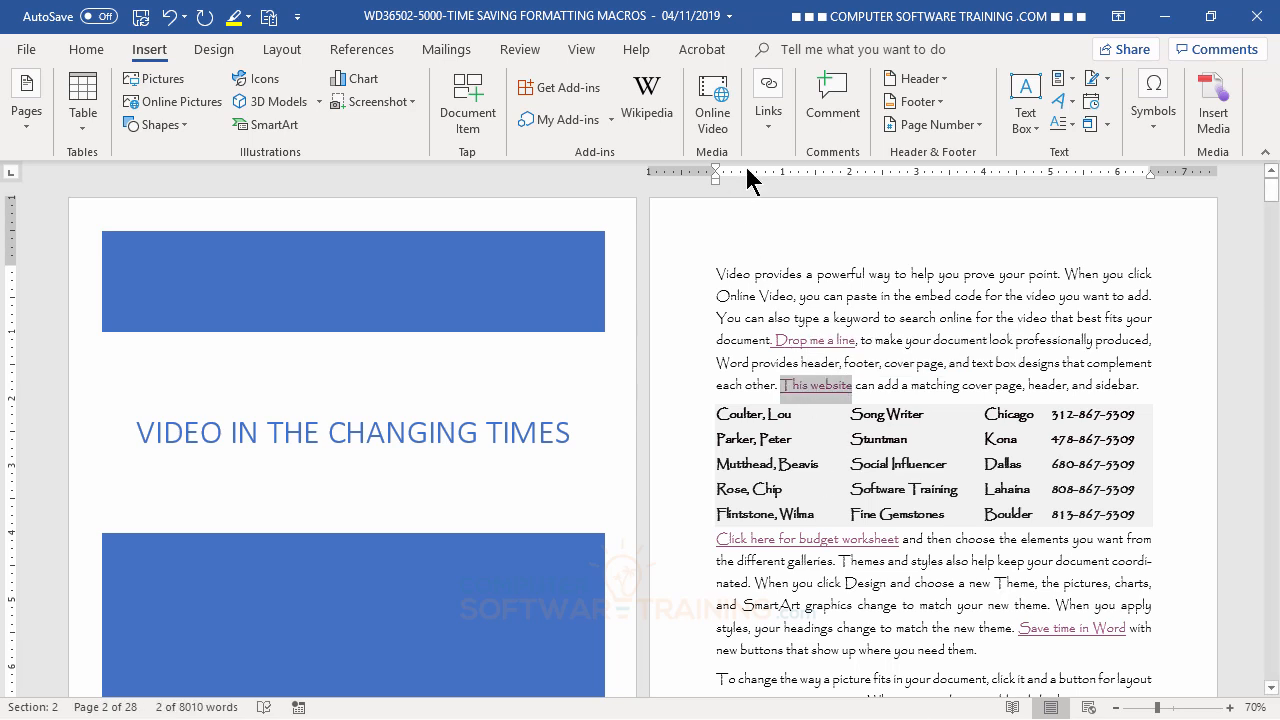
pyautogui.click(768, 112)
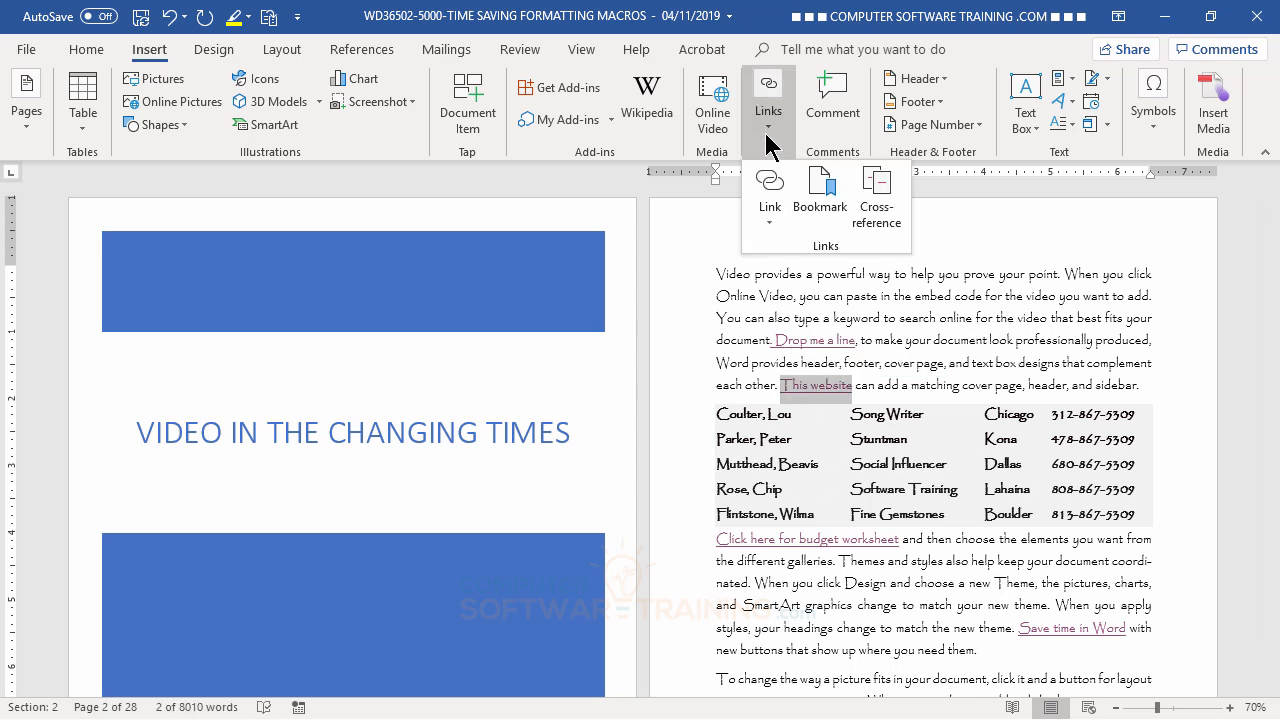
pyautogui.click(768, 228)
pyautogui.click(829, 669)
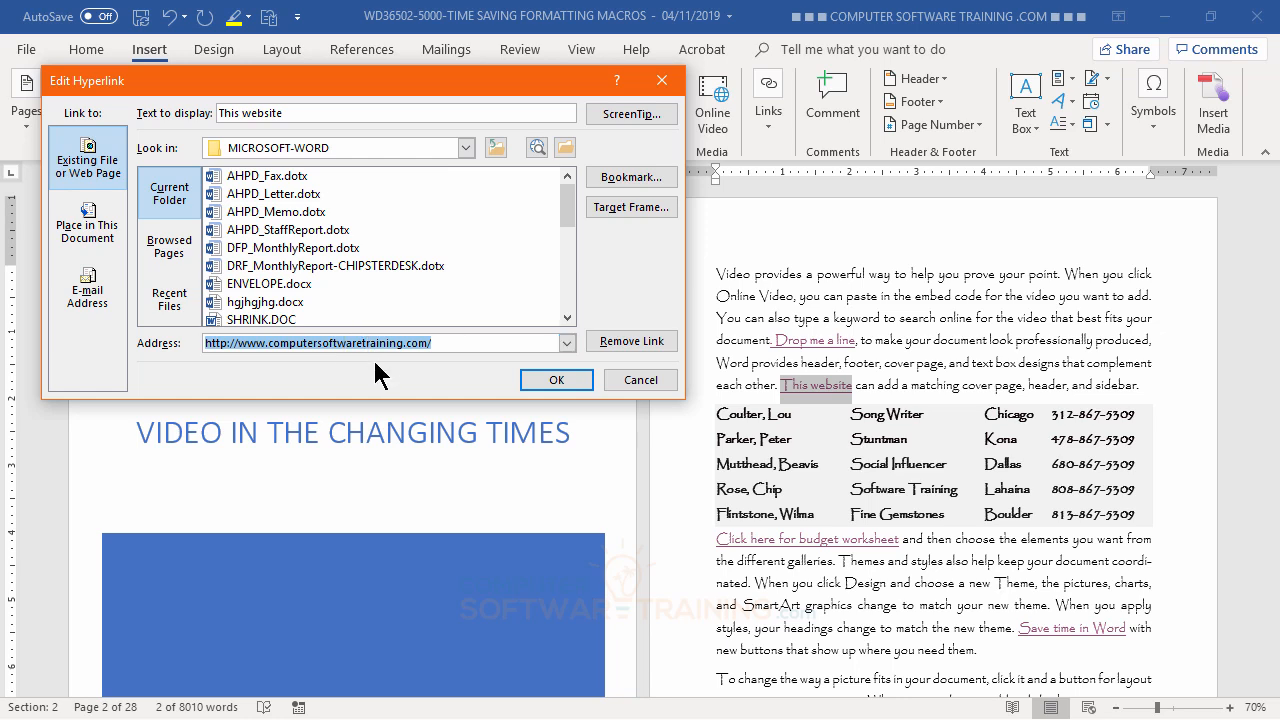
pyautogui.write('www')
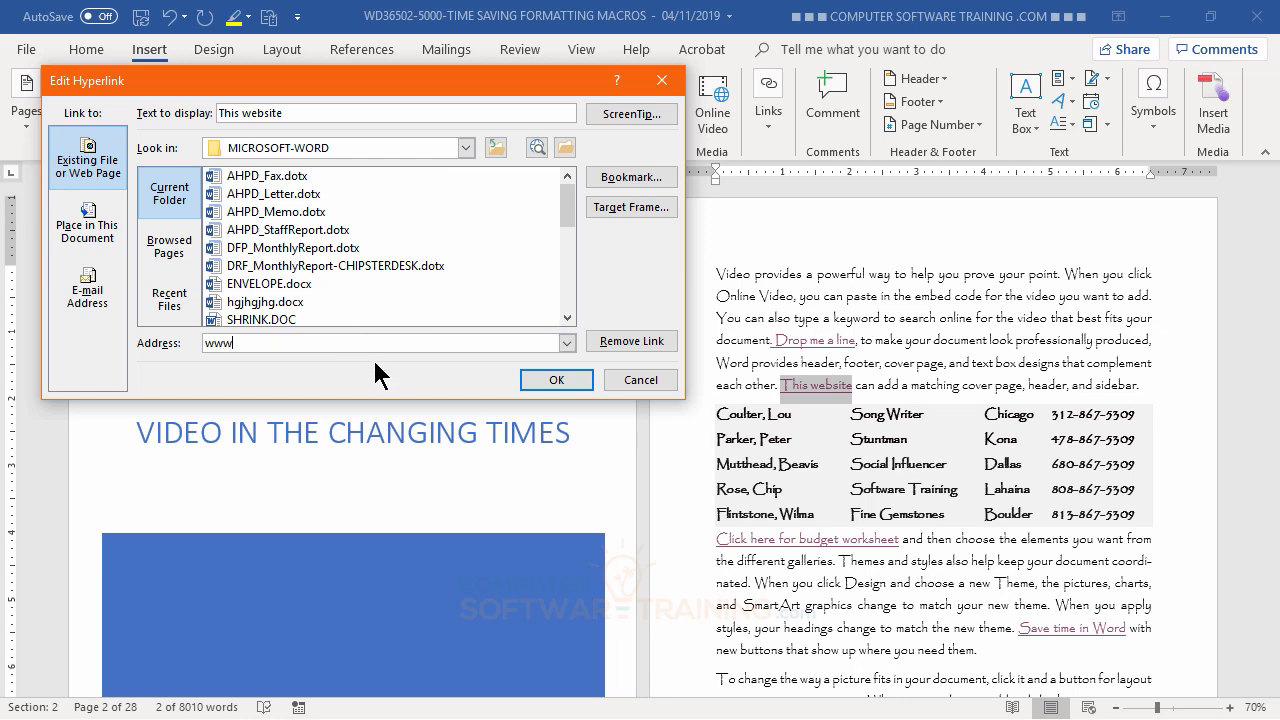
pyautogui.write('.jamesbfoster.com')
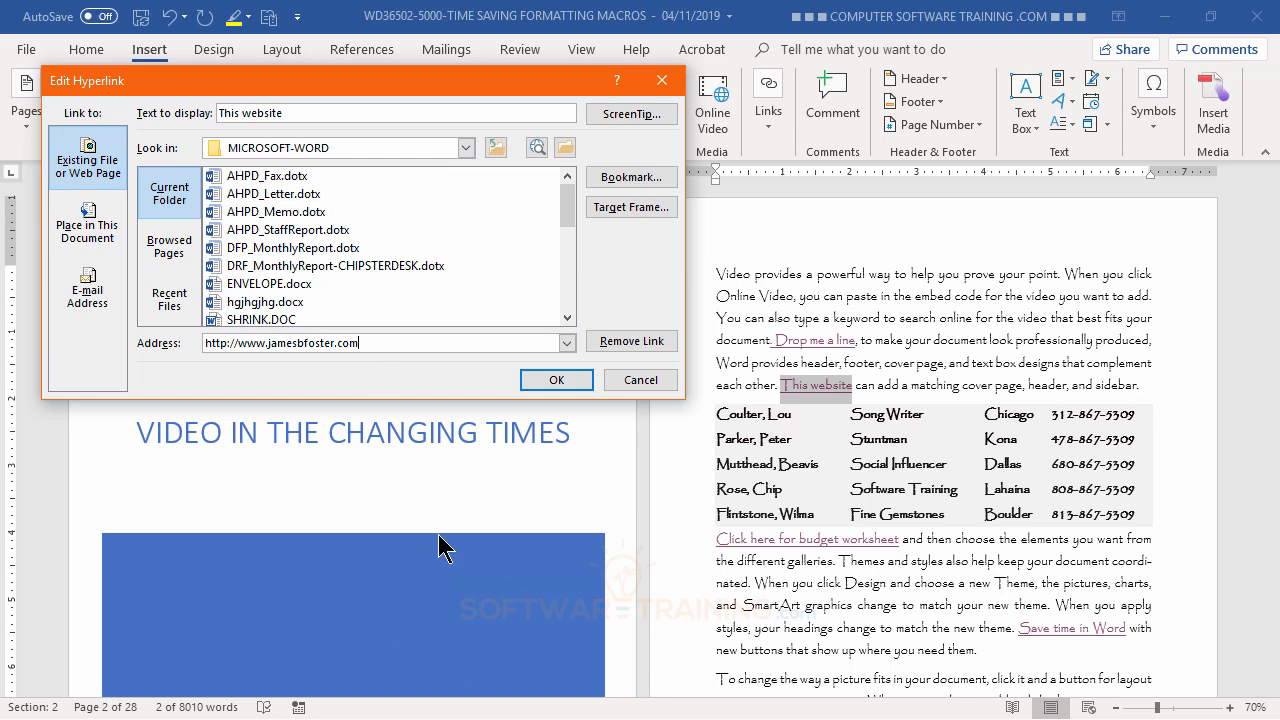
pyautogui.click(535, 378)
pyautogui.click(535, 378)
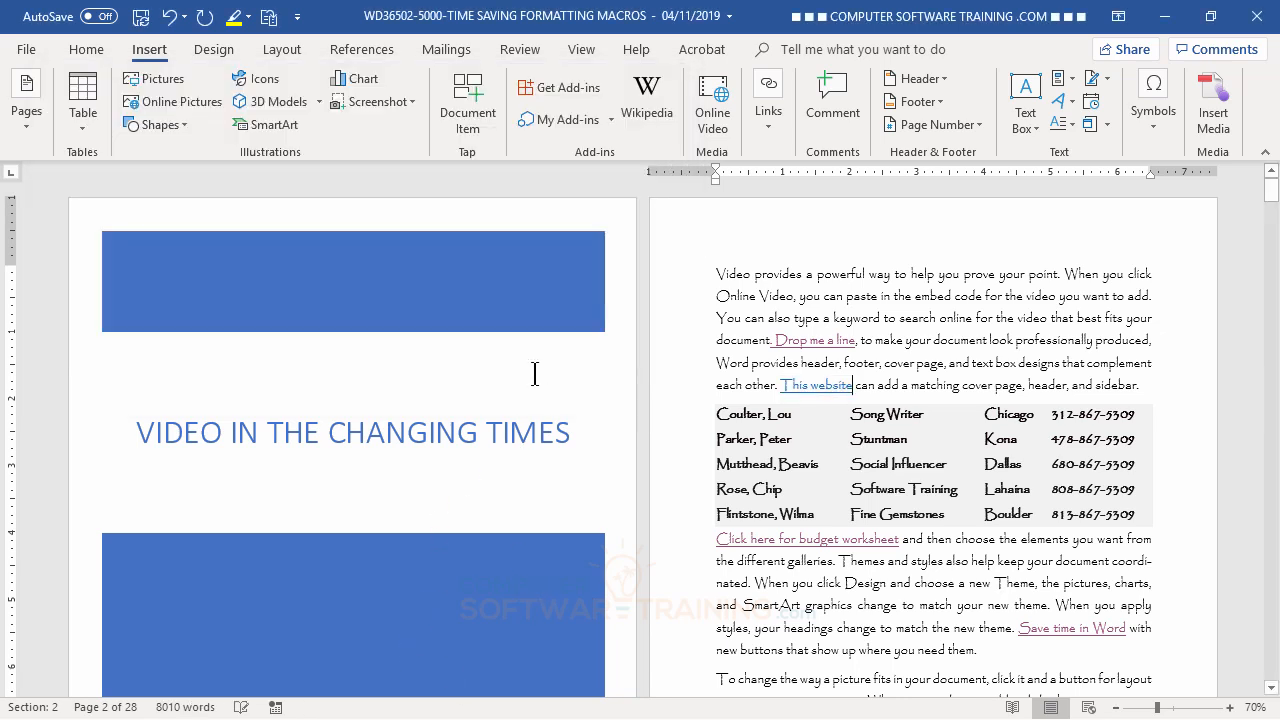
pyautogui.keyDown('ctrl'); pyautogui.click(812, 388); pyautogui.keyUp('ctrl')
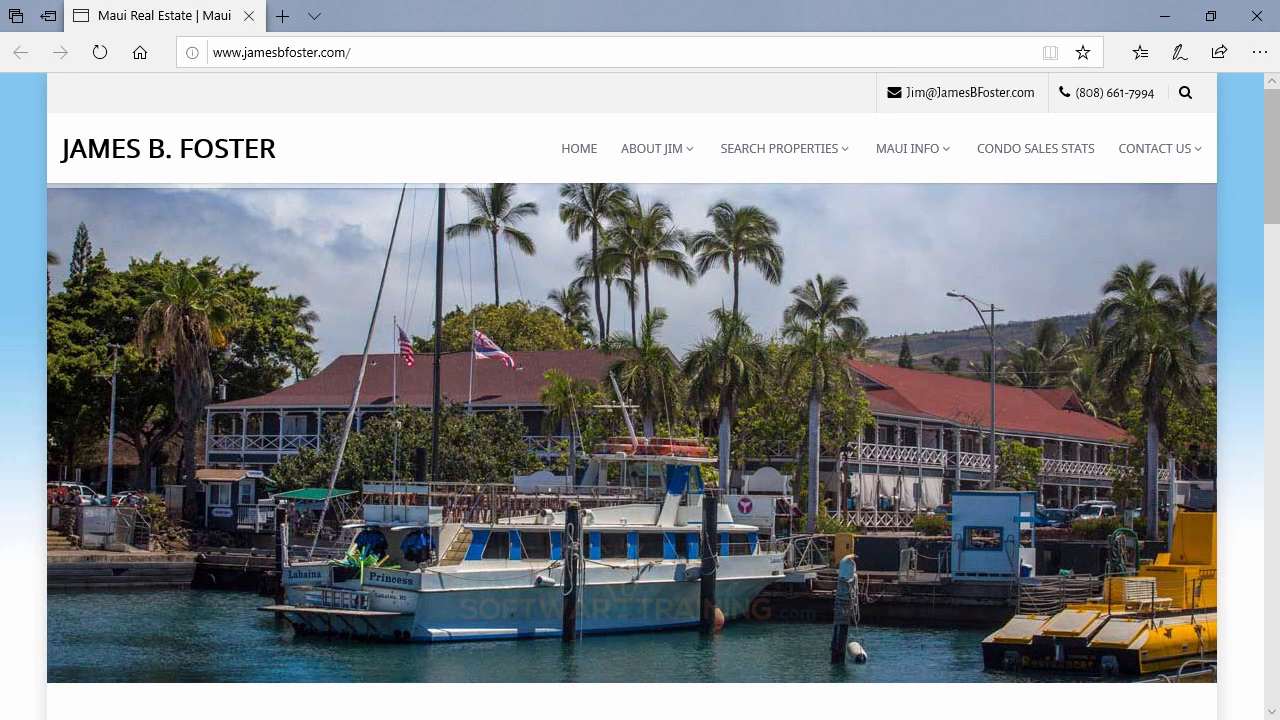
pyautogui.click(1265, 30)
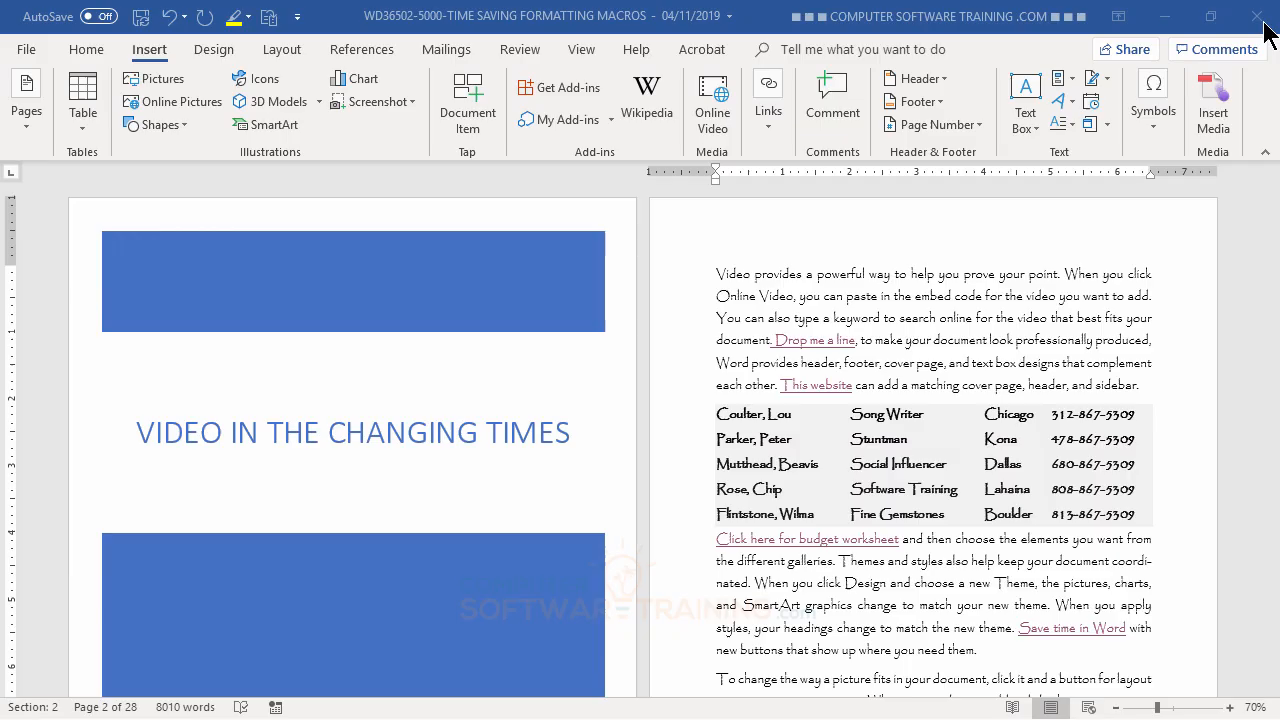